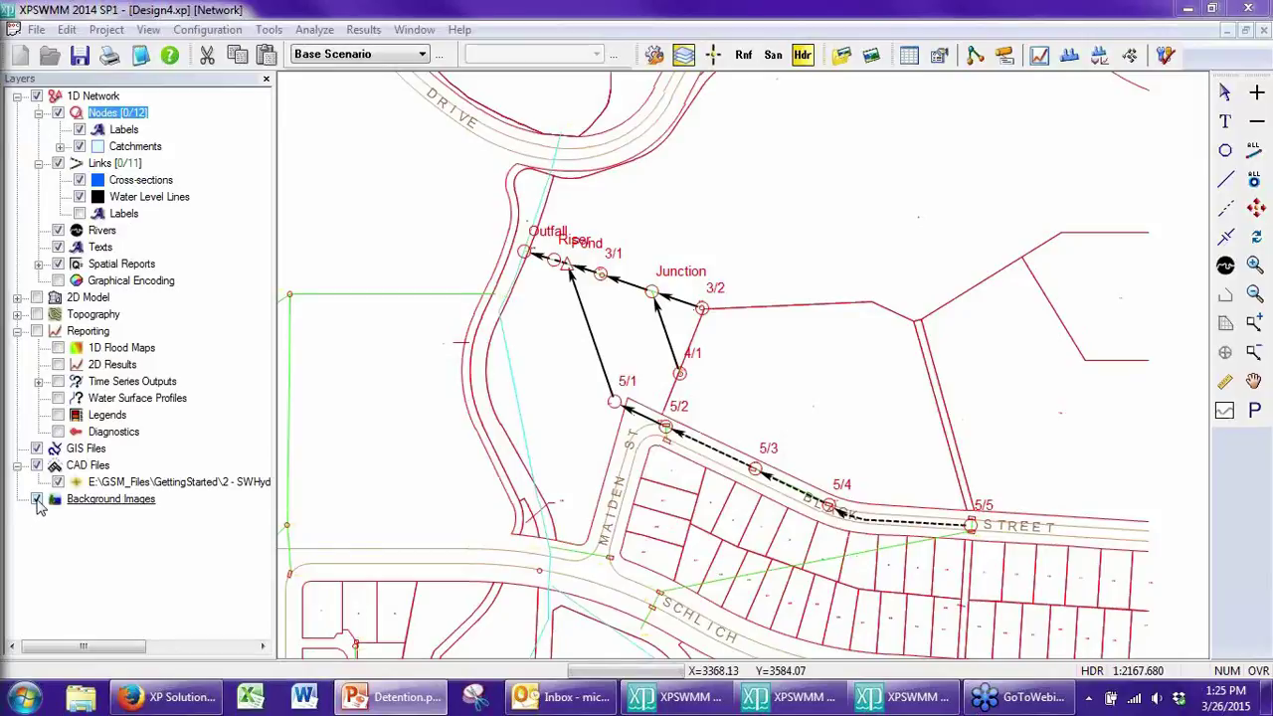
Step: Hide the CAD background drawing and enlarge the network view around the Outfall, Riser, Pond and Junction nodes
click(57, 483)
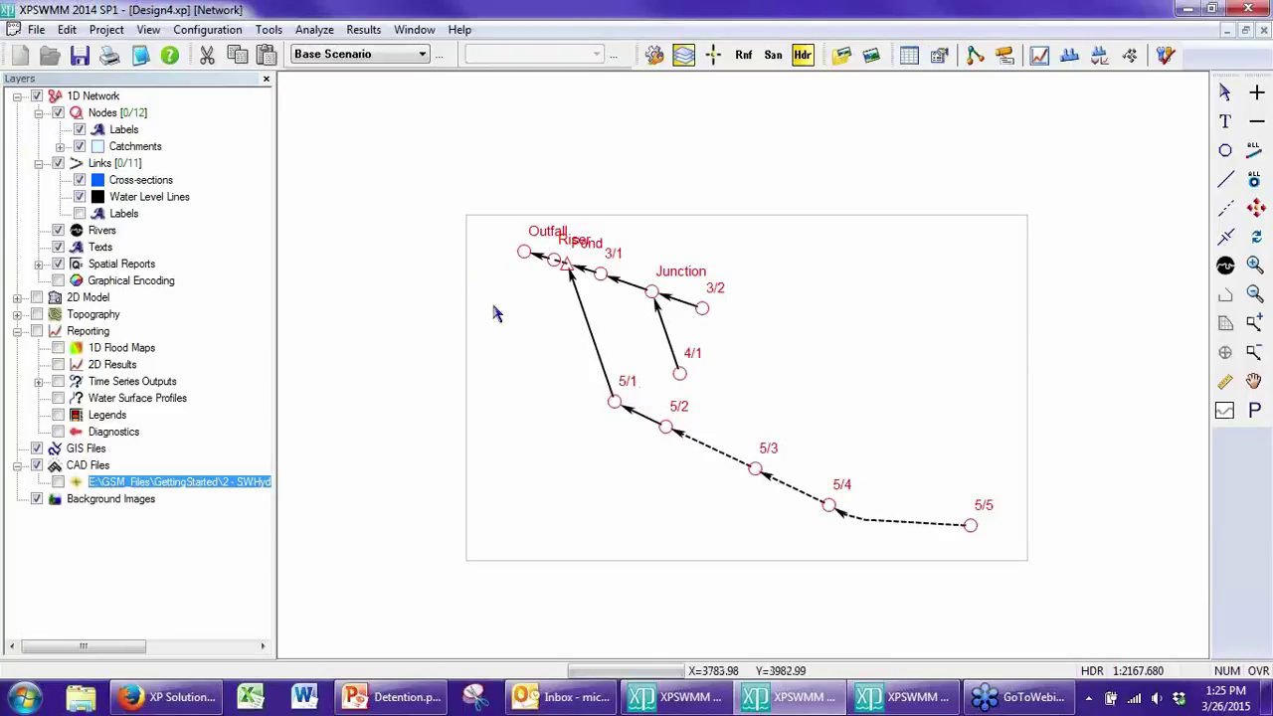
drag(558, 278, 748, 376)
scroll(748, 376, up, 4)
scroll(748, 375, up, 2)
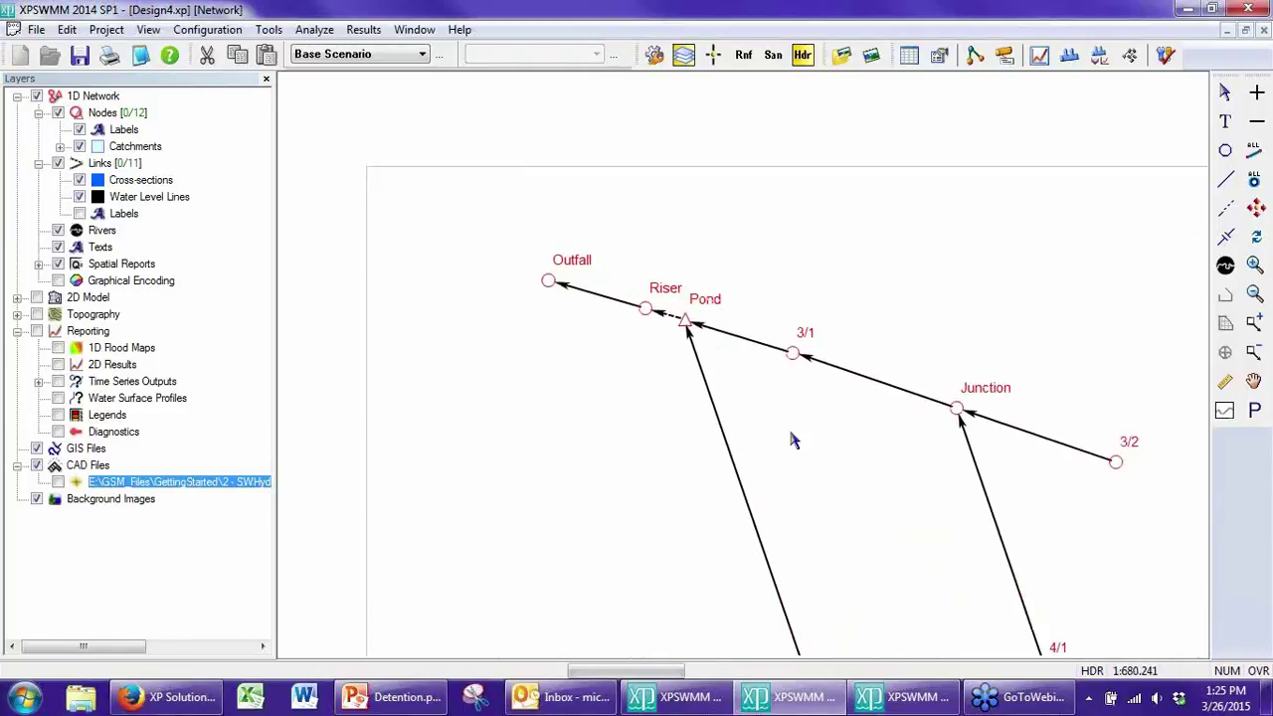
drag(809, 426, 732, 335)
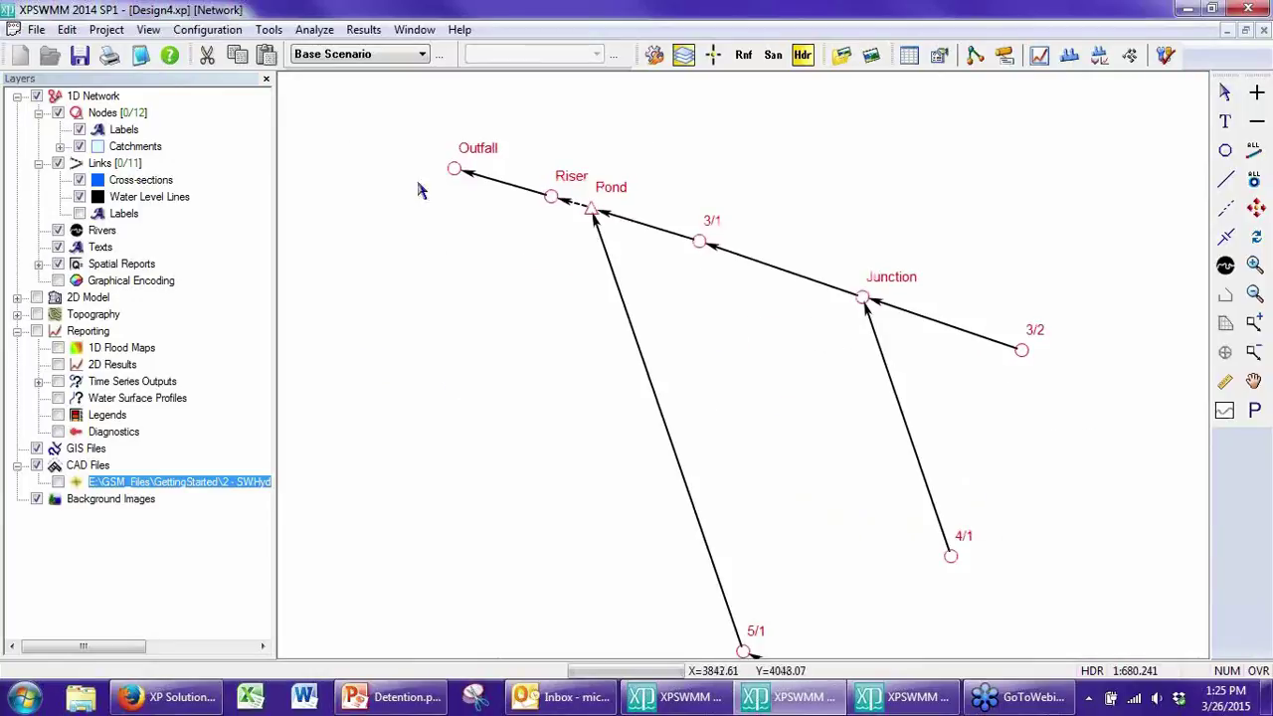
Step: Review the scenario hierarchy in the Scenario Manager and close it without changes
click(440, 55)
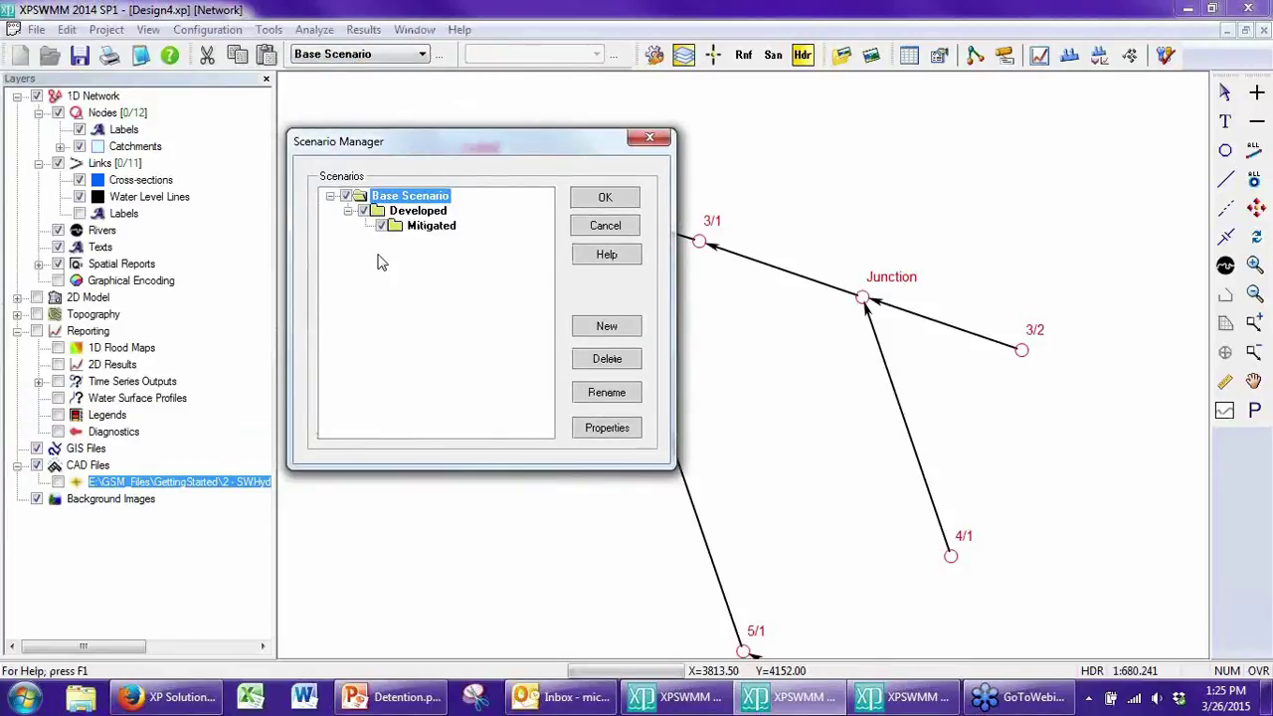
click(595, 230)
click(597, 227)
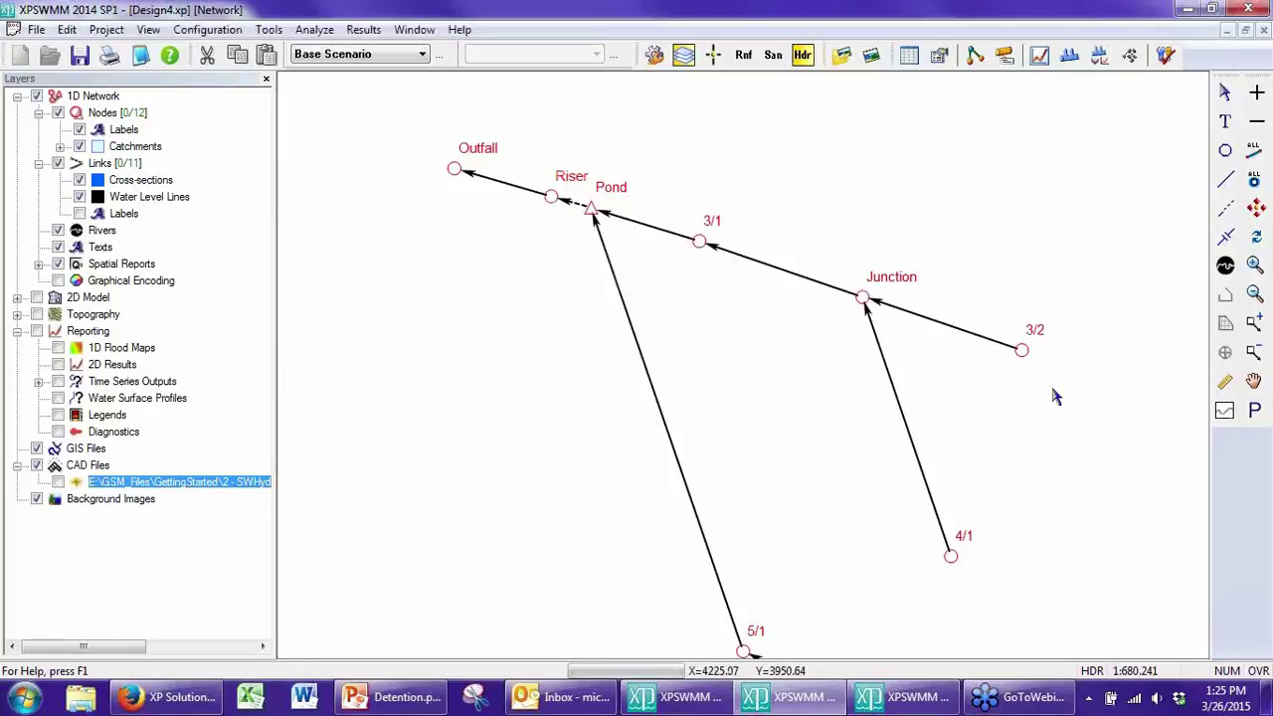
Step: Inspect node 3/2's hydraulic data, switch to the Runoff layer, and inspect its sub-catchment data in the Base Scenario
double_click(1021, 350)
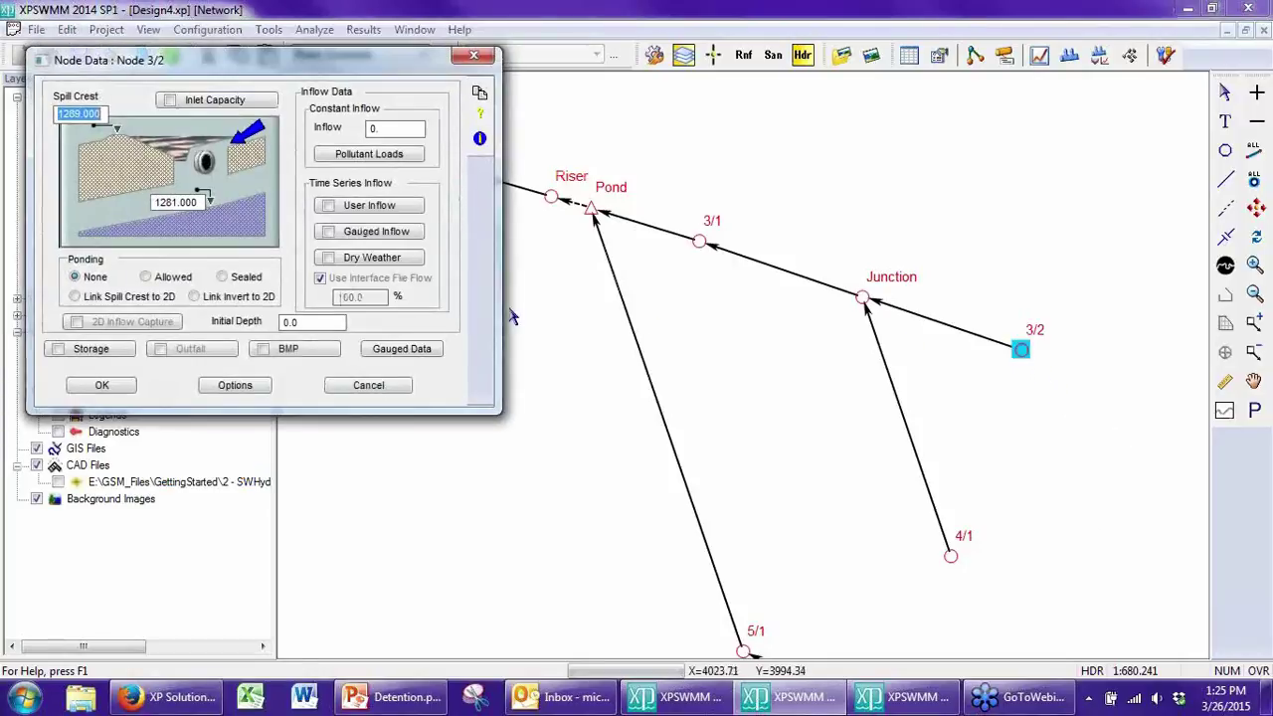
click(367, 384)
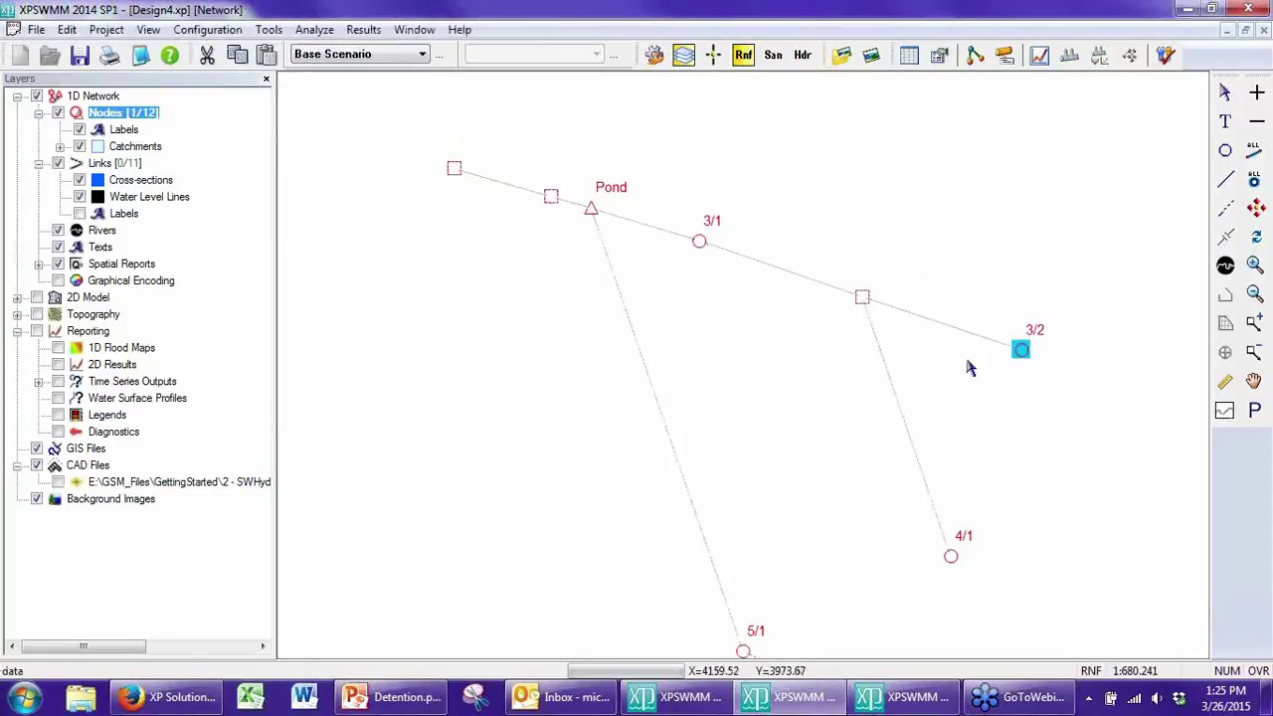
double_click(1021, 350)
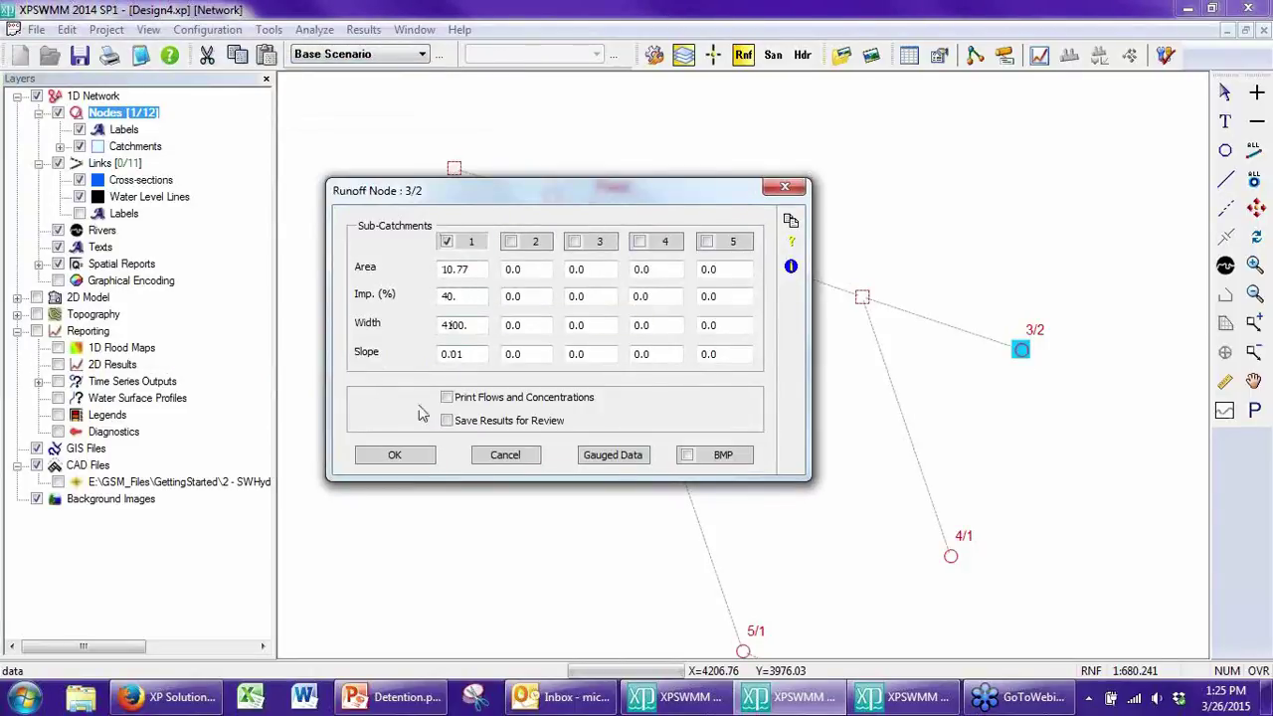
click(430, 456)
click(804, 188)
Step: Switch to the Developed scenario and inspect the sub-catchment runoff data of node 3/2
click(422, 55)
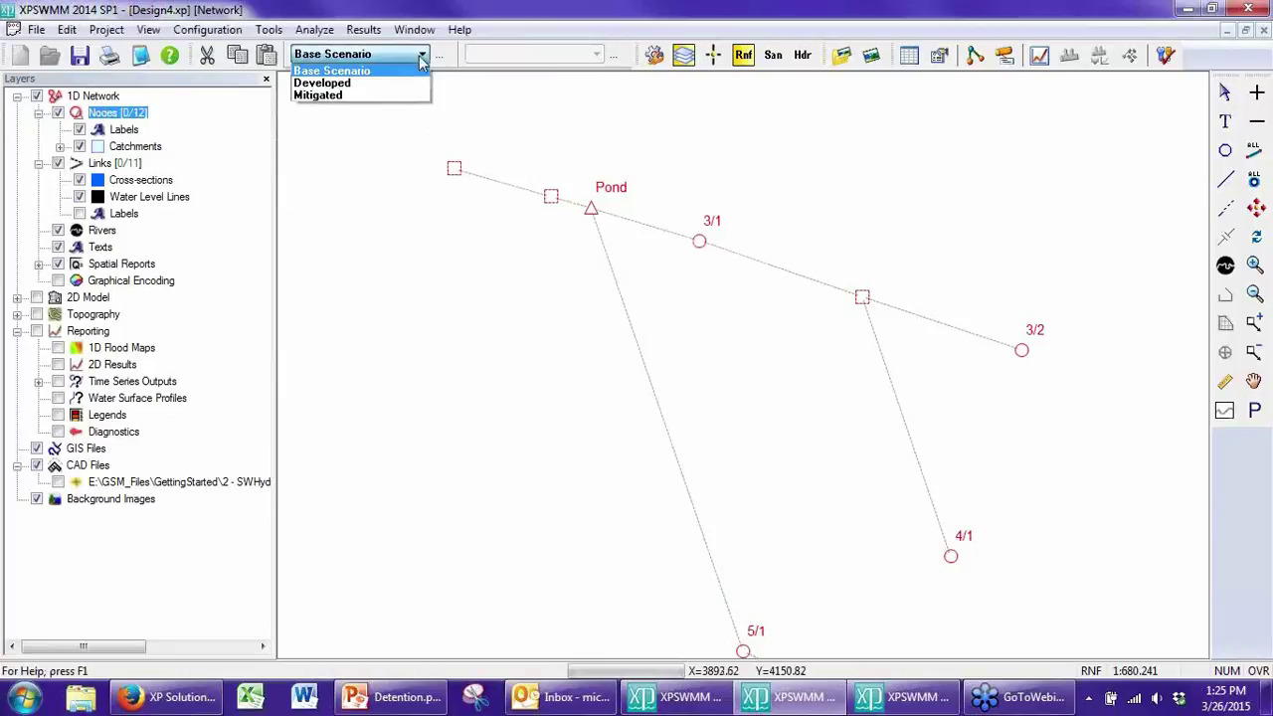
click(378, 85)
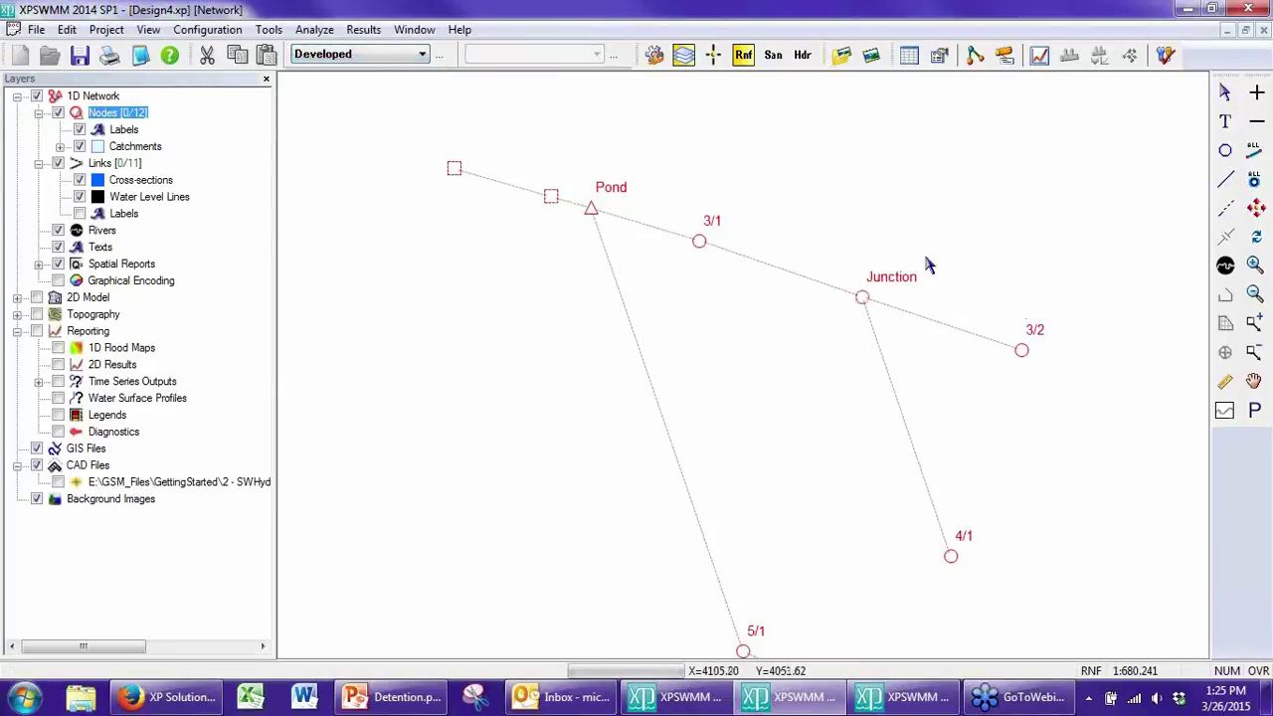
double_click(1021, 350)
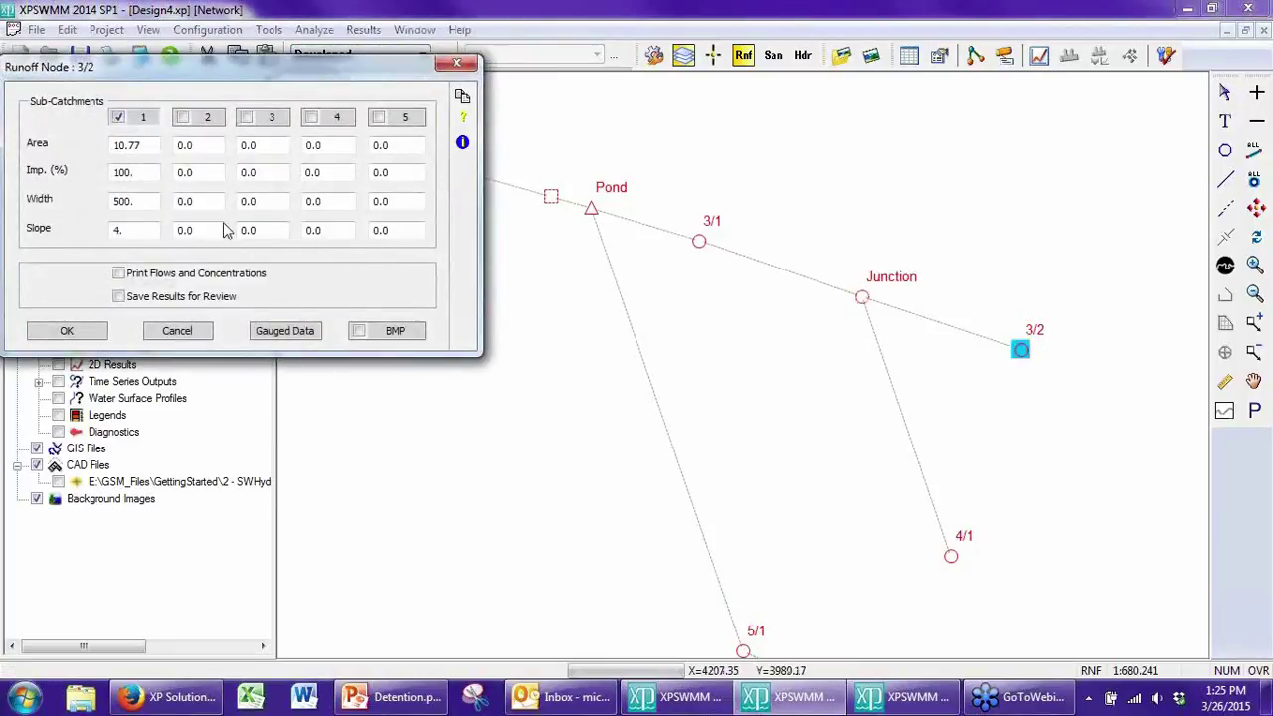
drag(139, 72, 434, 183)
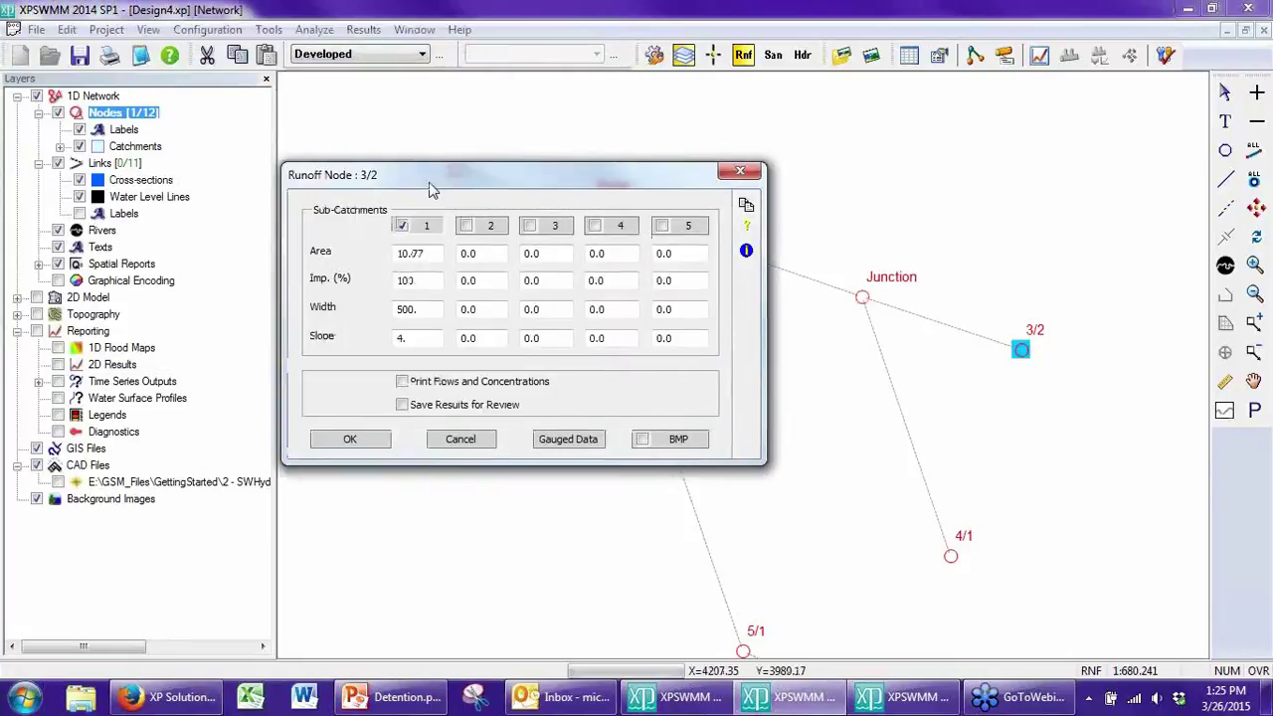
click(361, 443)
click(517, 383)
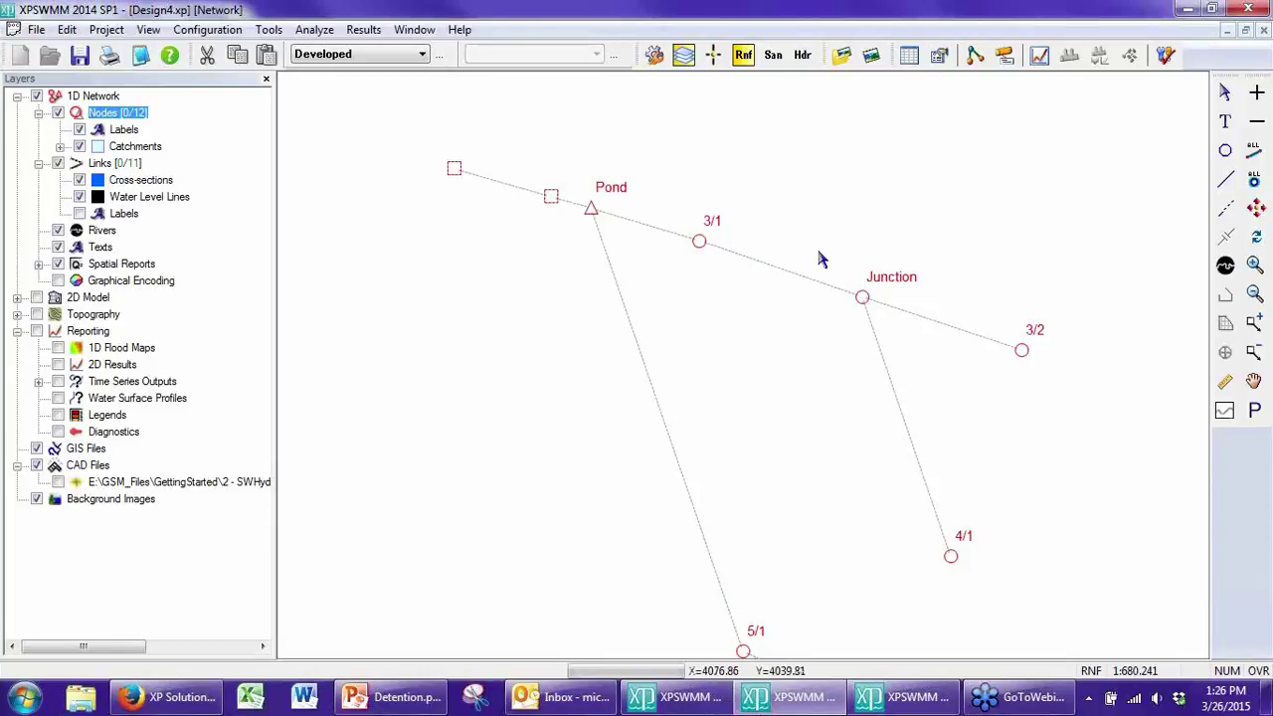
Step: Switch to the Mitigated scenario and inspect the Pond node's runoff data and the scenario's place in the hierarchy
click(425, 56)
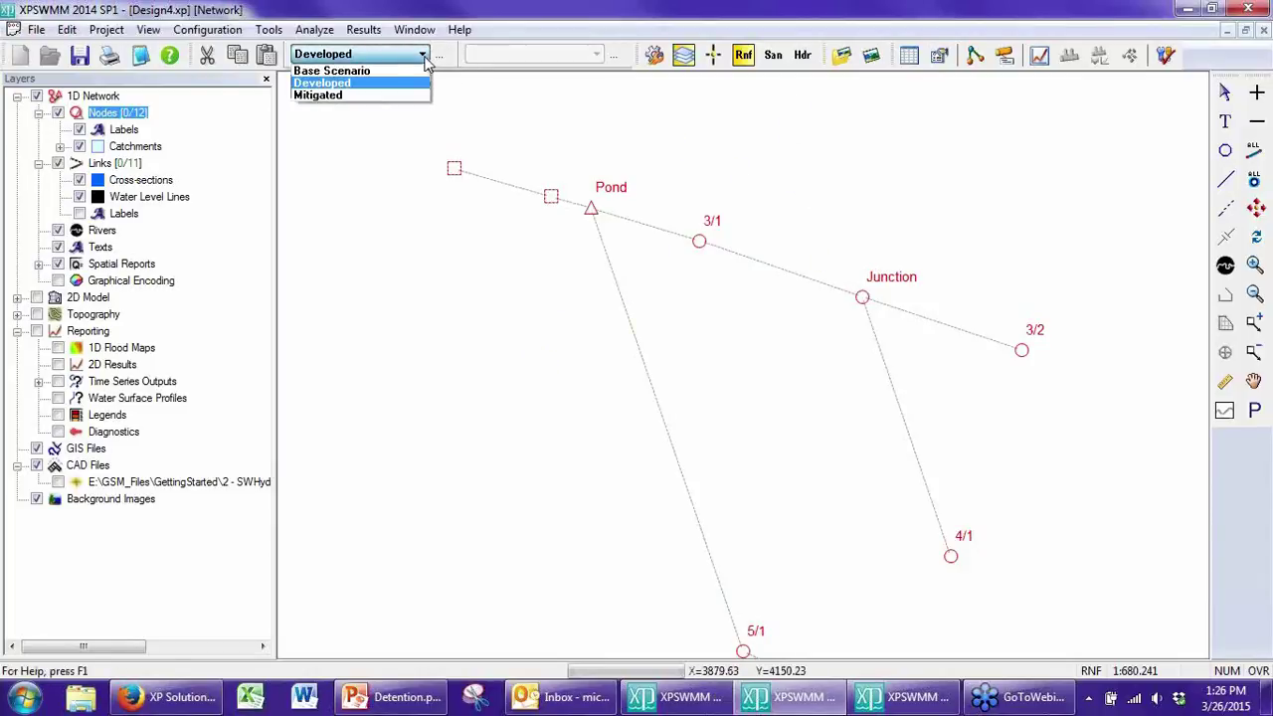
click(387, 95)
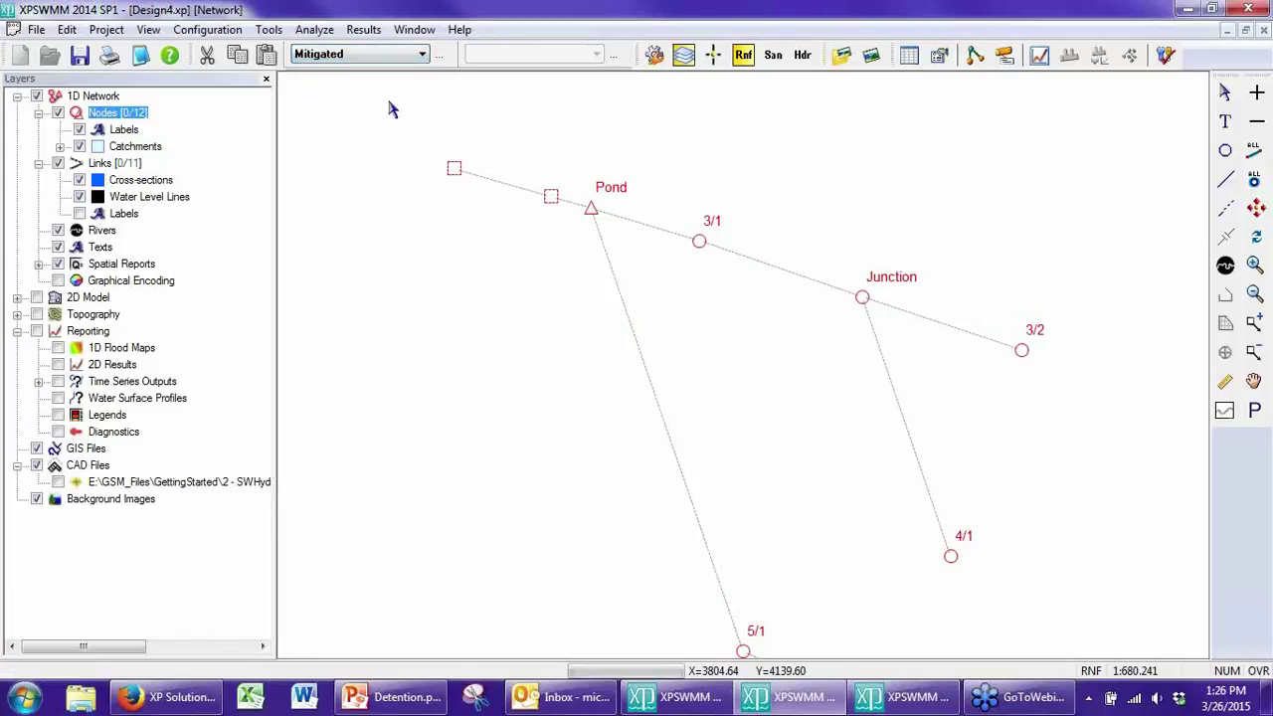
double_click(589, 211)
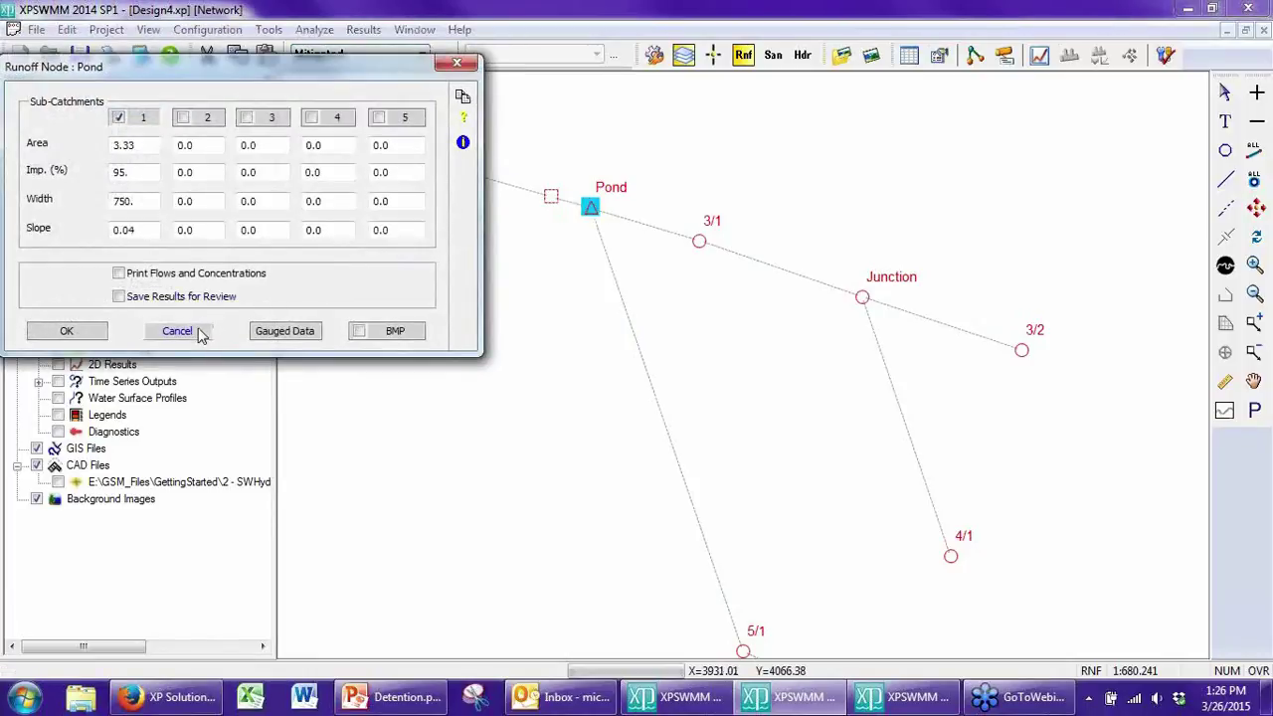
click(197, 334)
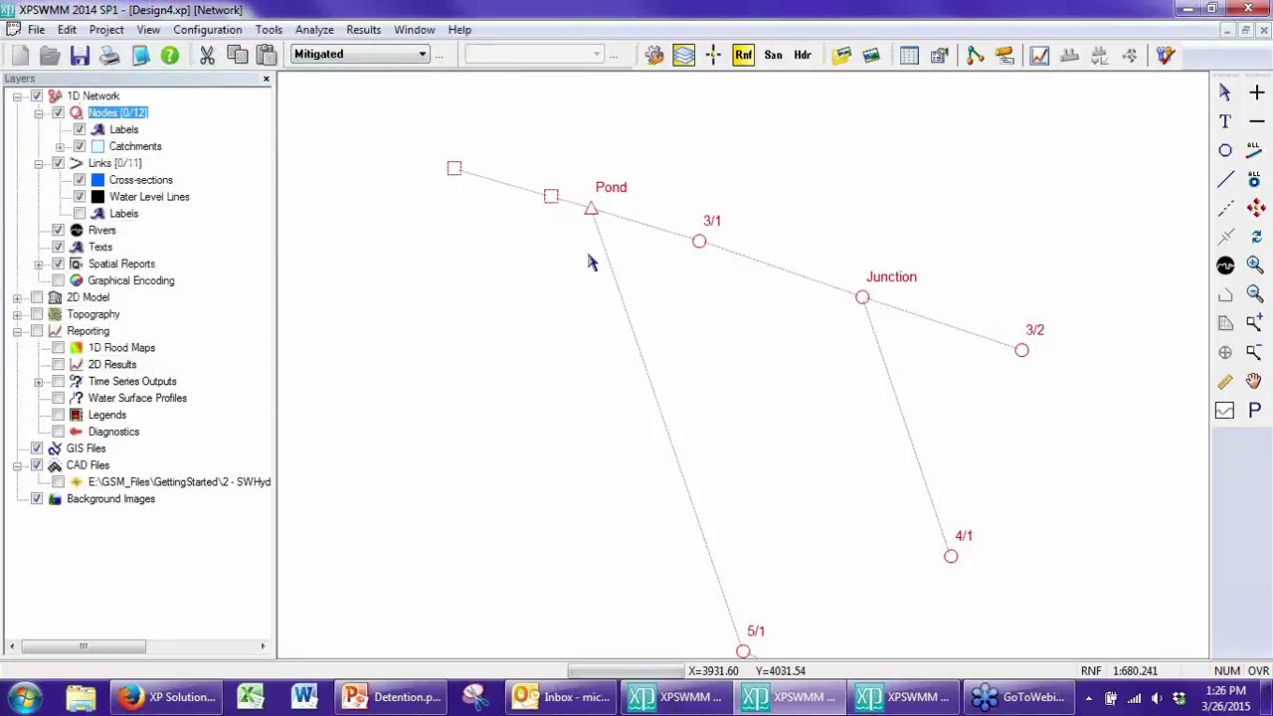
click(439, 58)
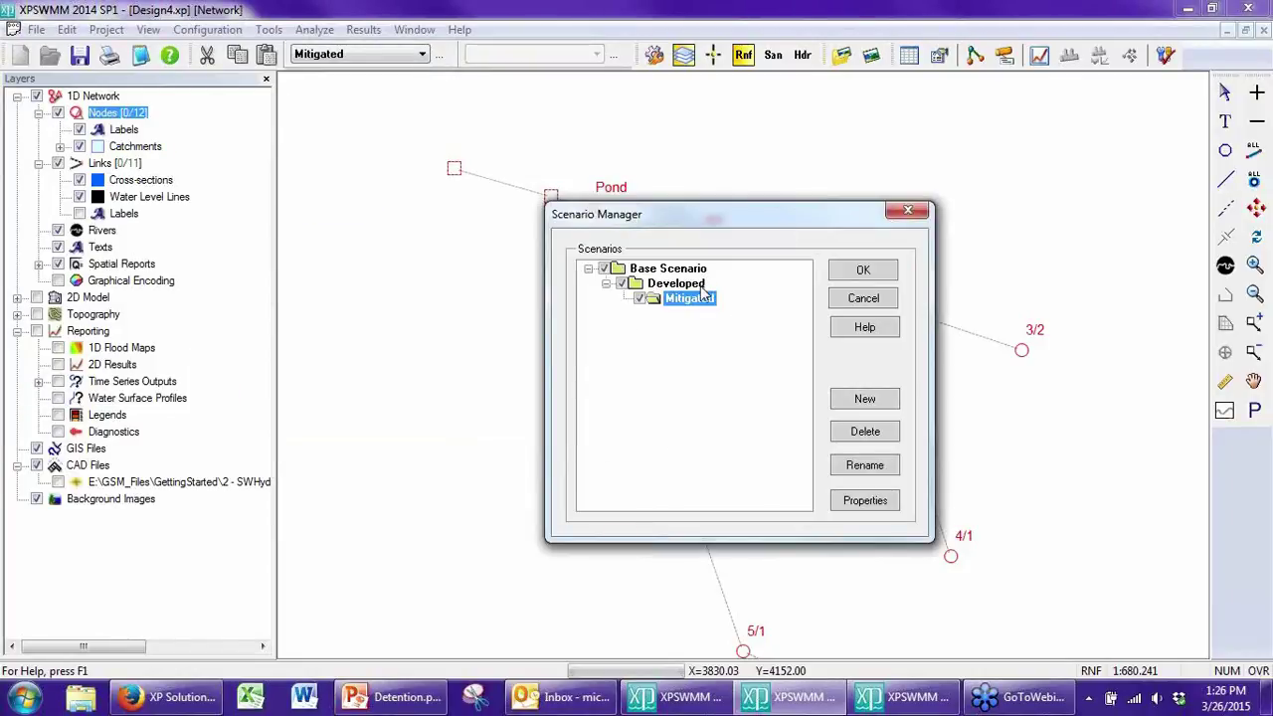
click(863, 299)
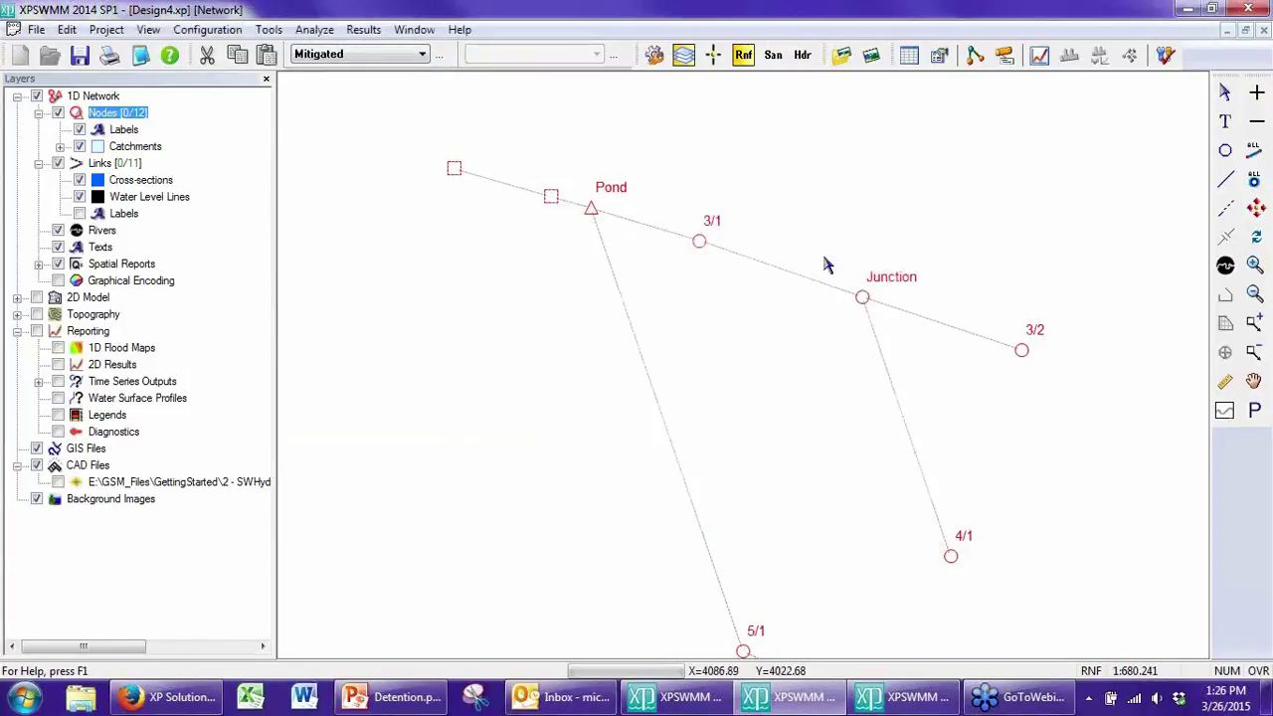
Step: Return to the Hydraulics layer and review the Outfall node's stage results for all scenarios
click(802, 55)
click(453, 169)
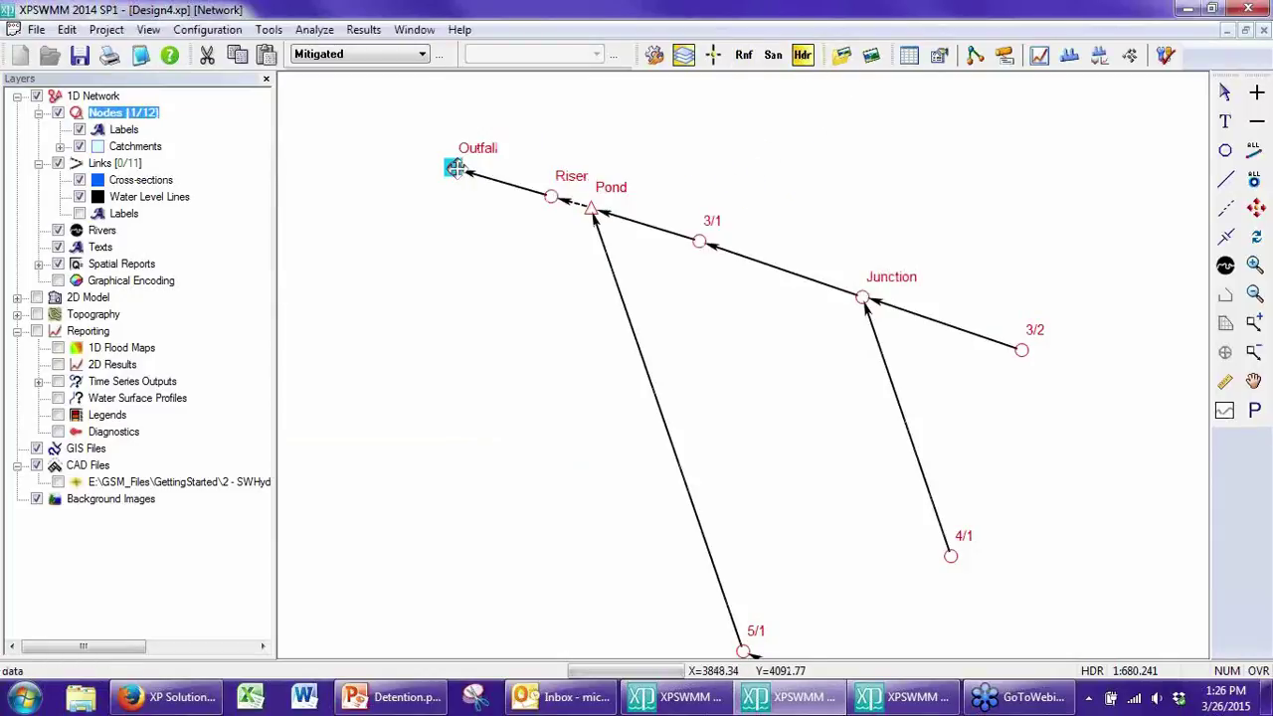
right_click(454, 171)
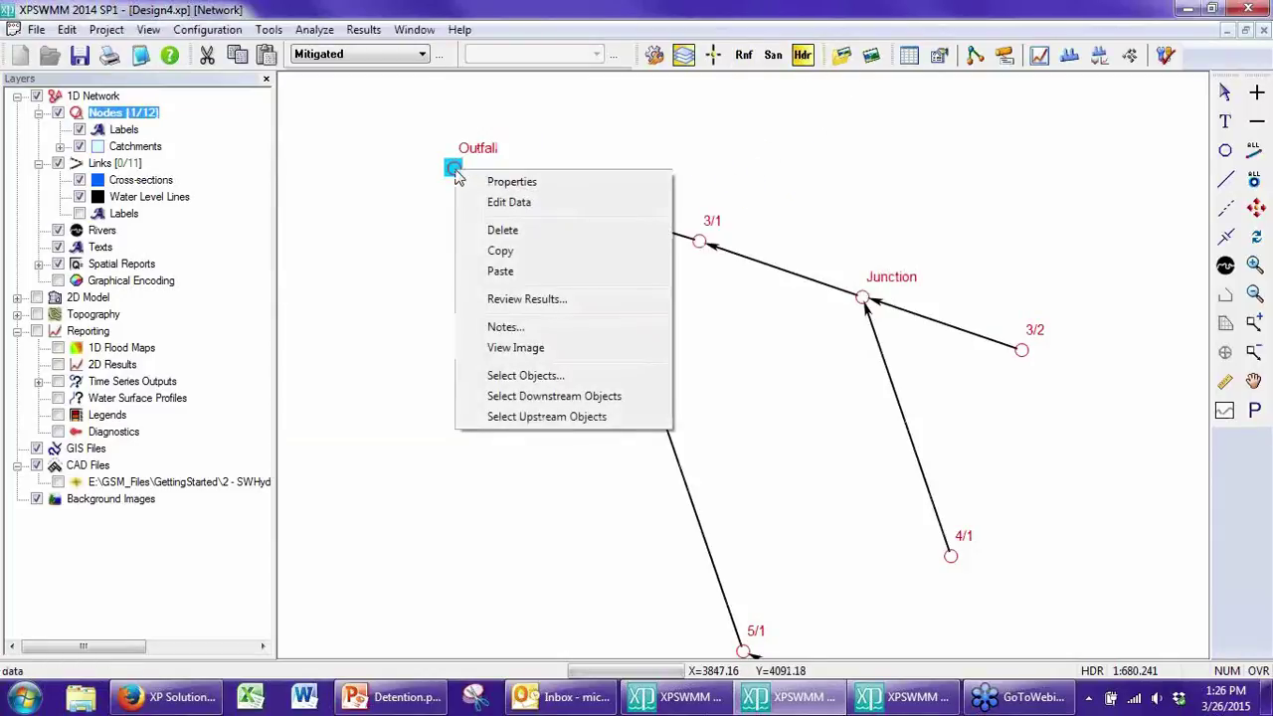
click(509, 299)
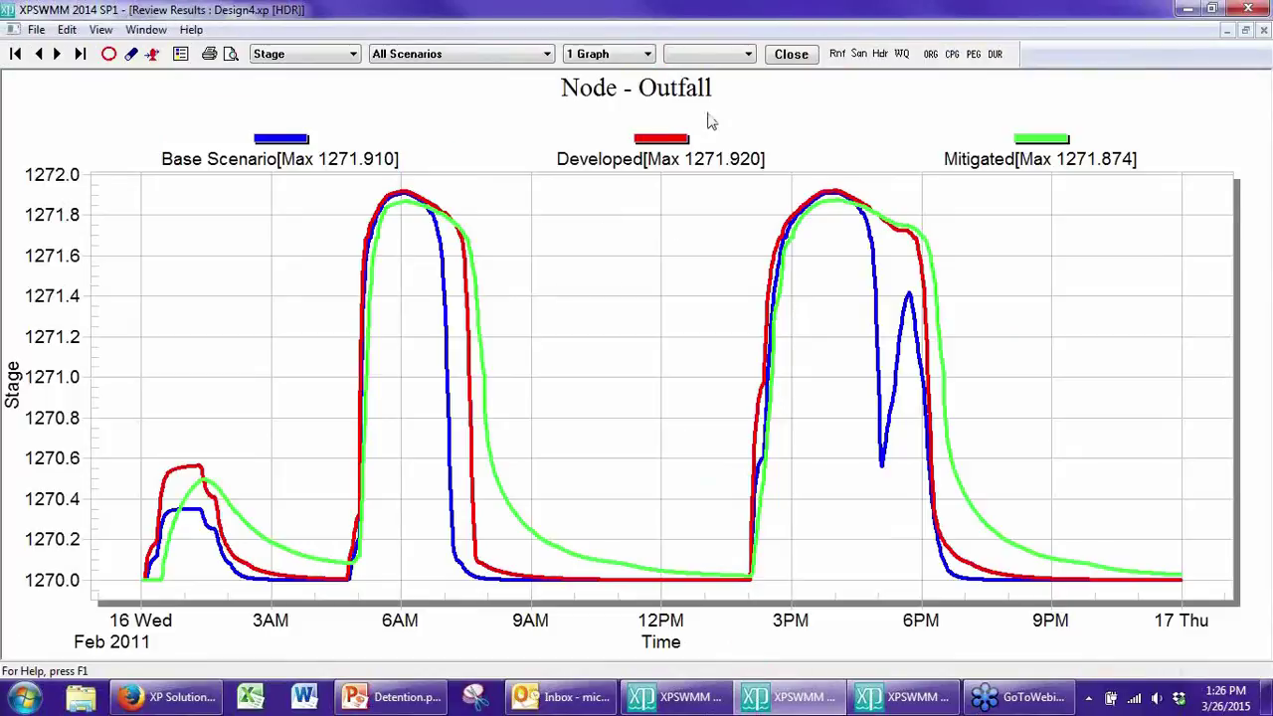
Step: Show the Outfall node's water quality flow results and compare the Base, Developed and Mitigated hydrographs
click(900, 55)
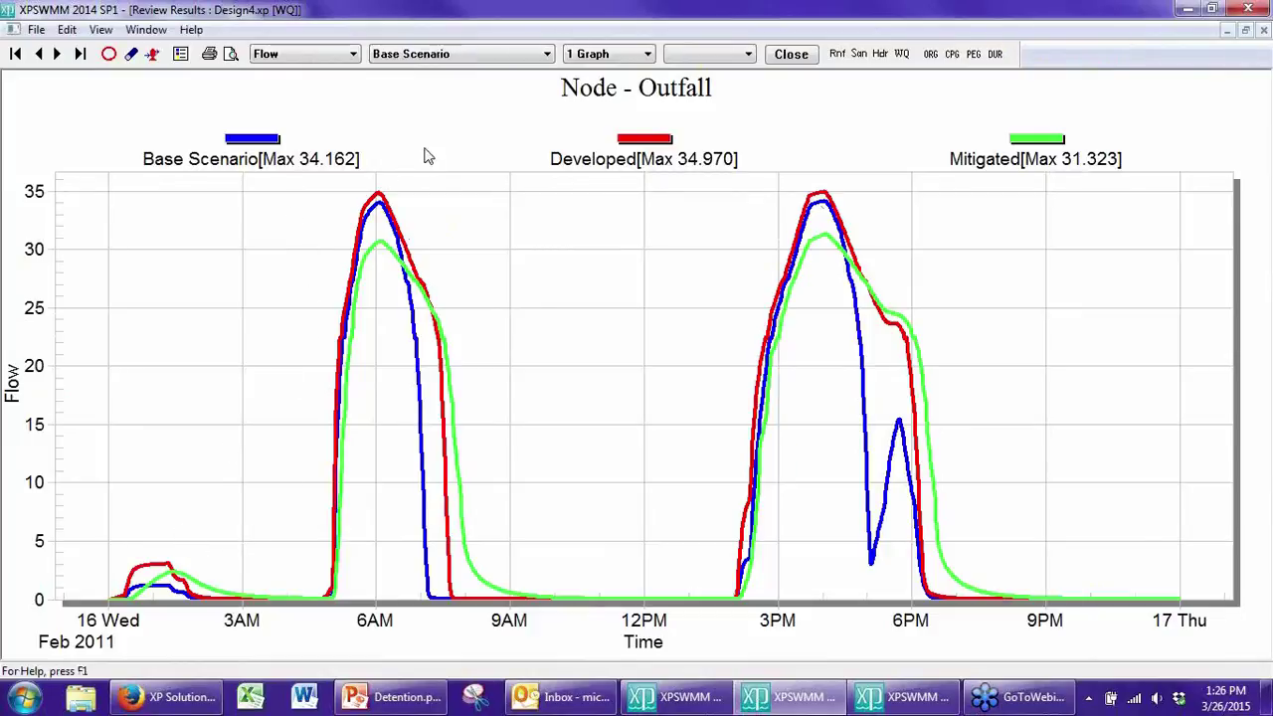
click(538, 56)
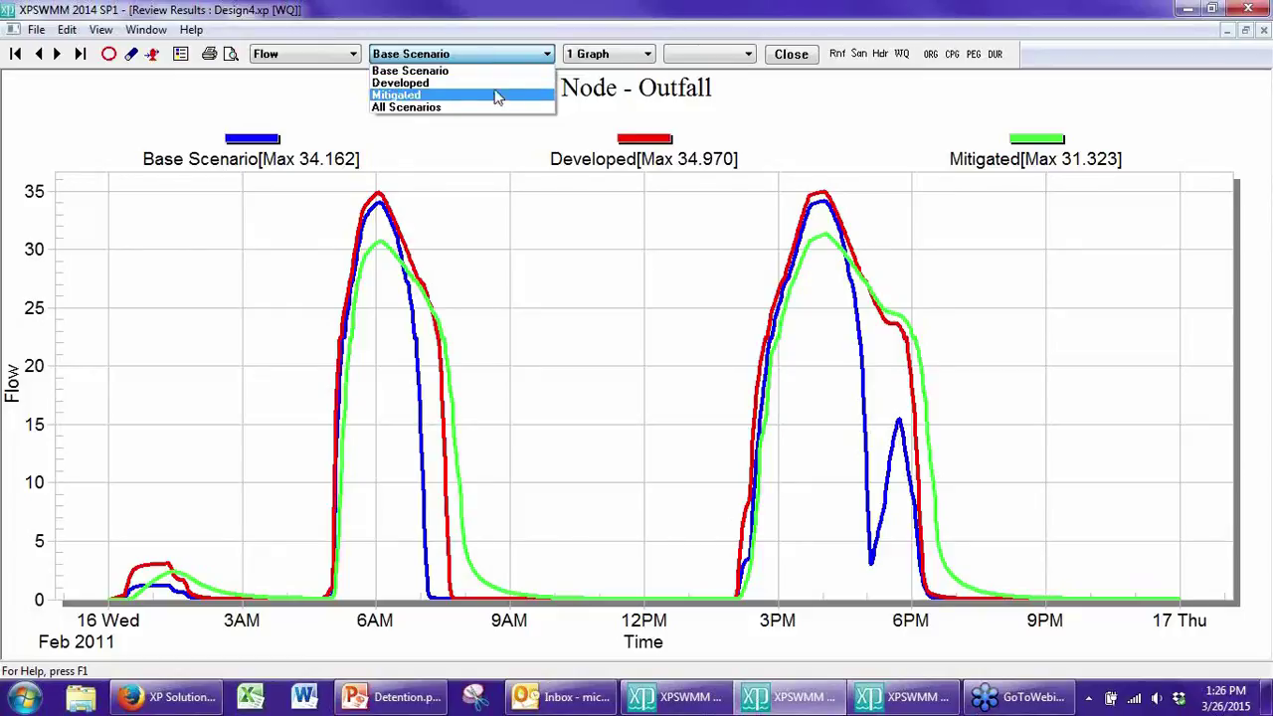
click(341, 107)
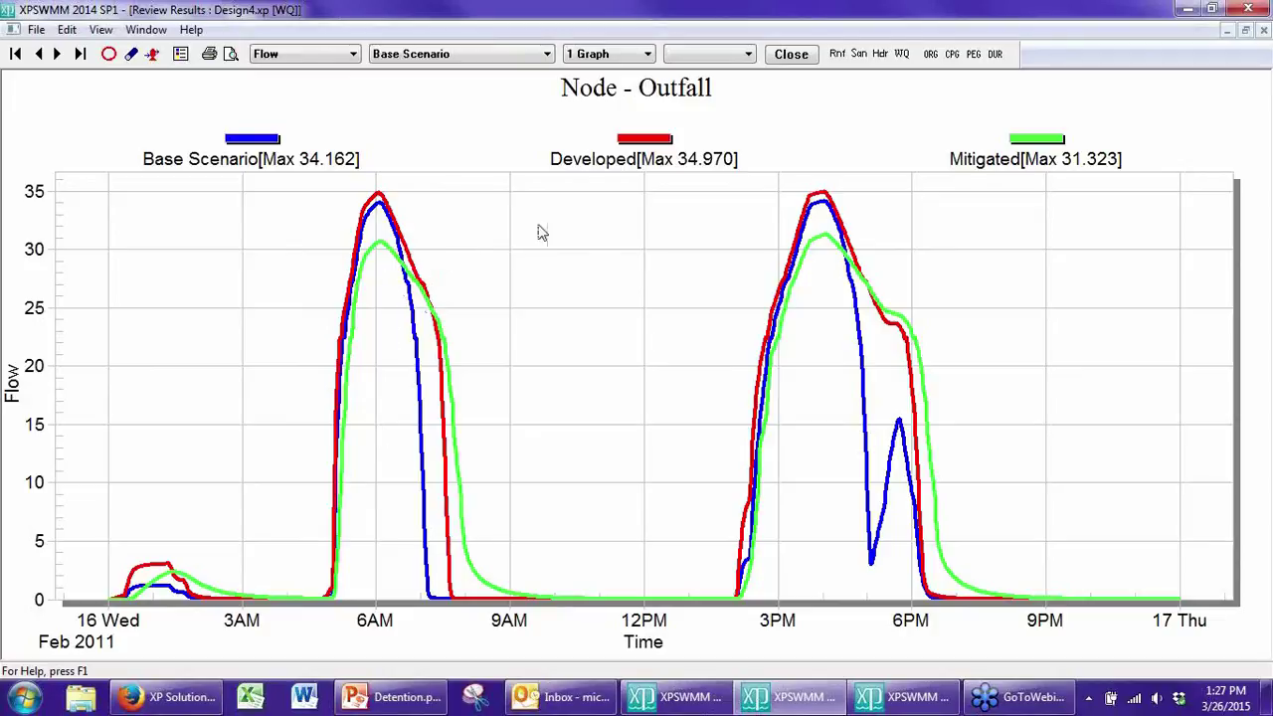
Step: Close the Outfall result graphs and look over the scenario tree in the Scenario Manager without changing it
click(793, 57)
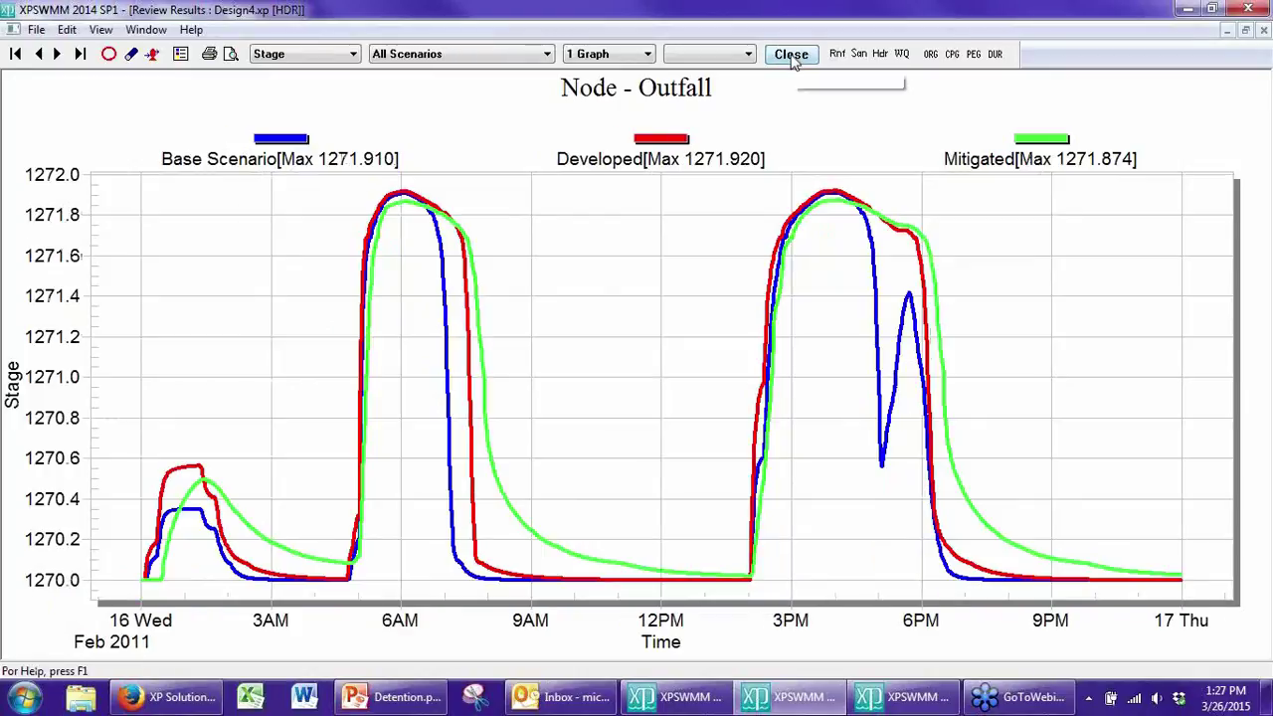
click(793, 57)
click(398, 292)
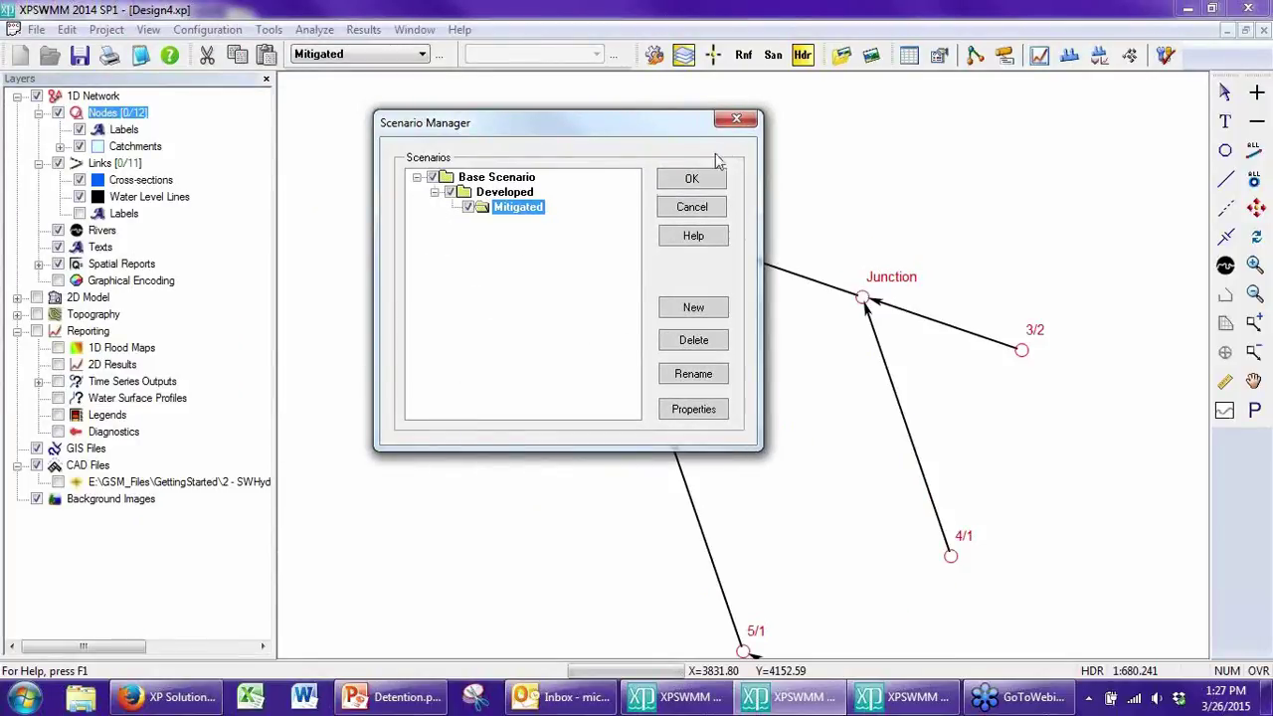
click(737, 119)
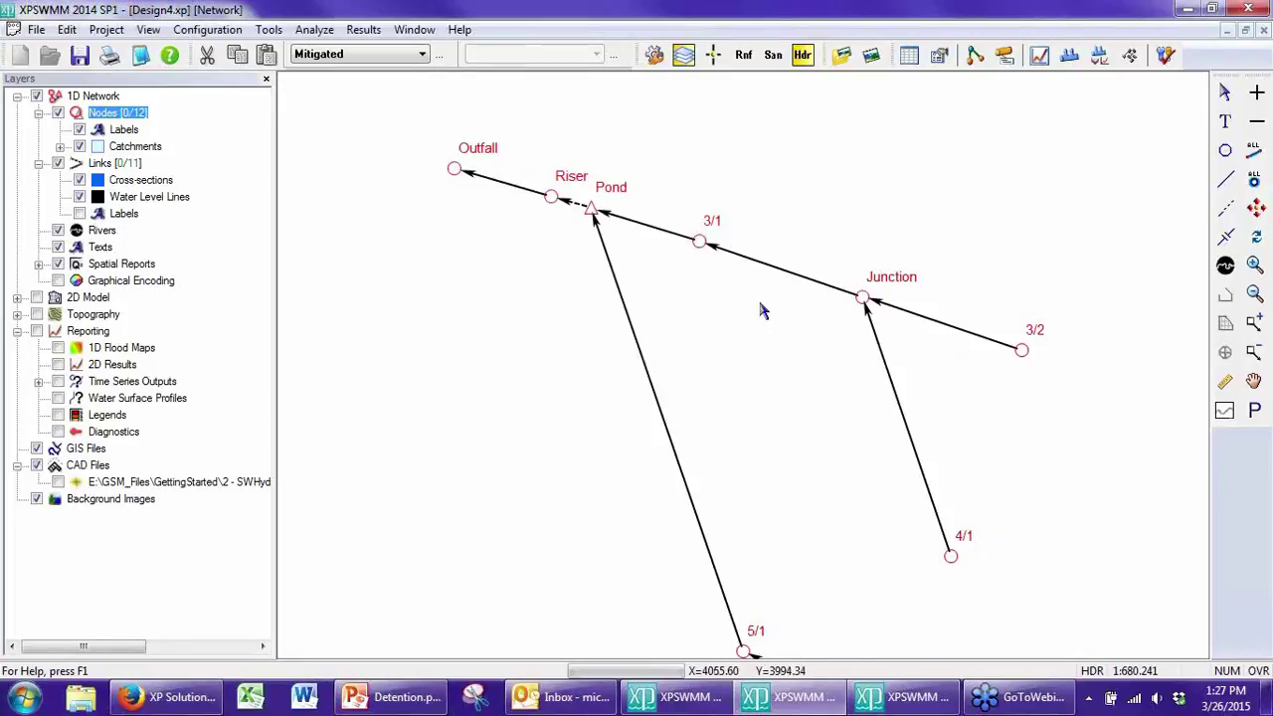
Step: Examine the Pond node's stepwise linear storage table of depth against surface area, leaving the storage settings without changes
double_click(593, 217)
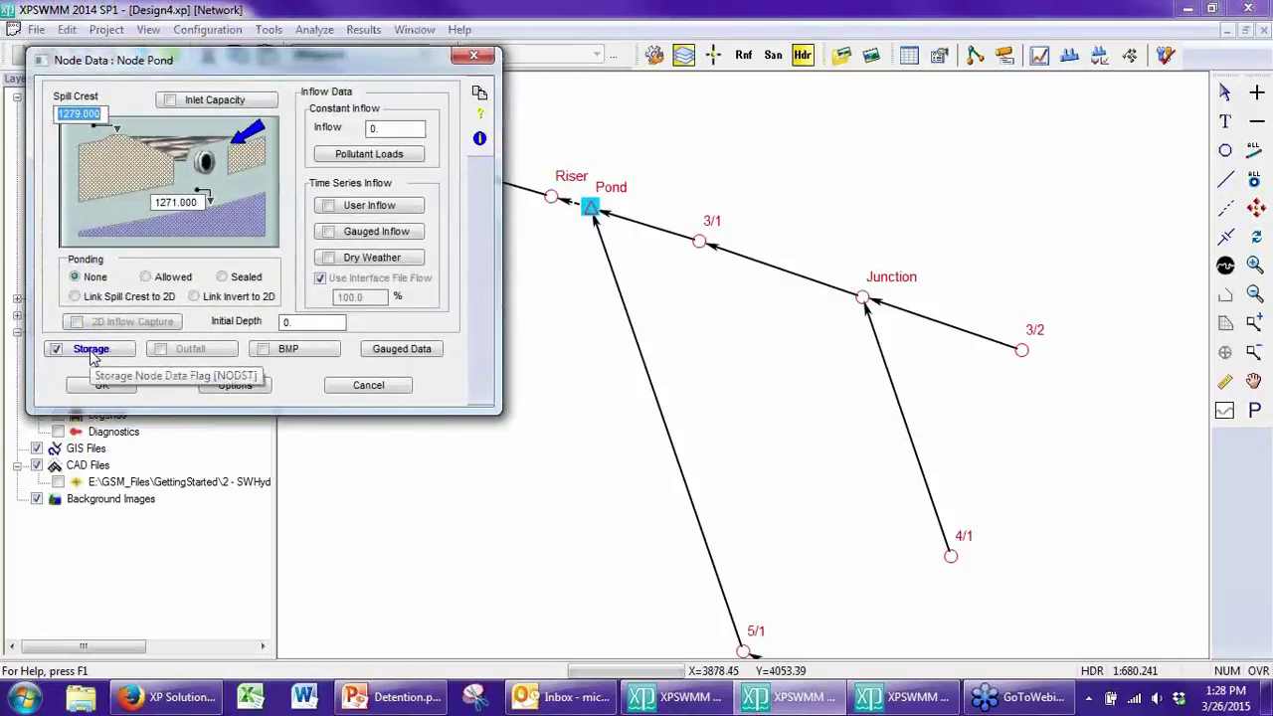
click(90, 353)
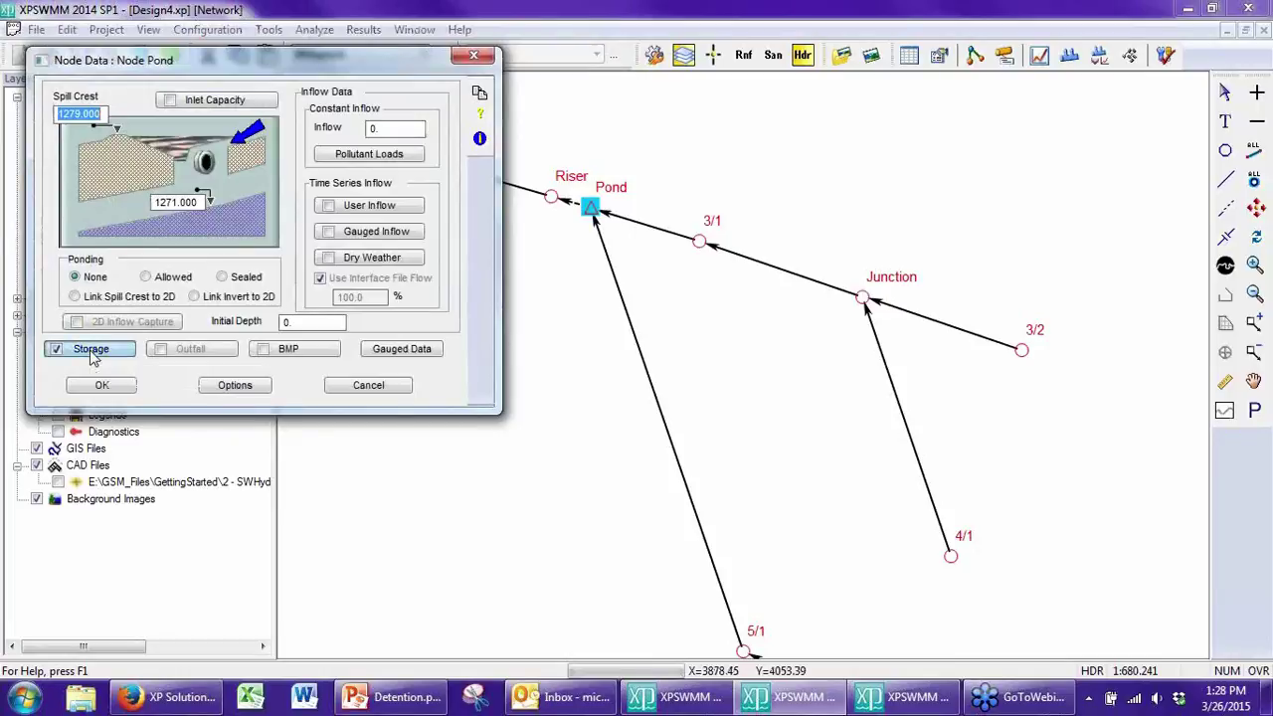
click(90, 350)
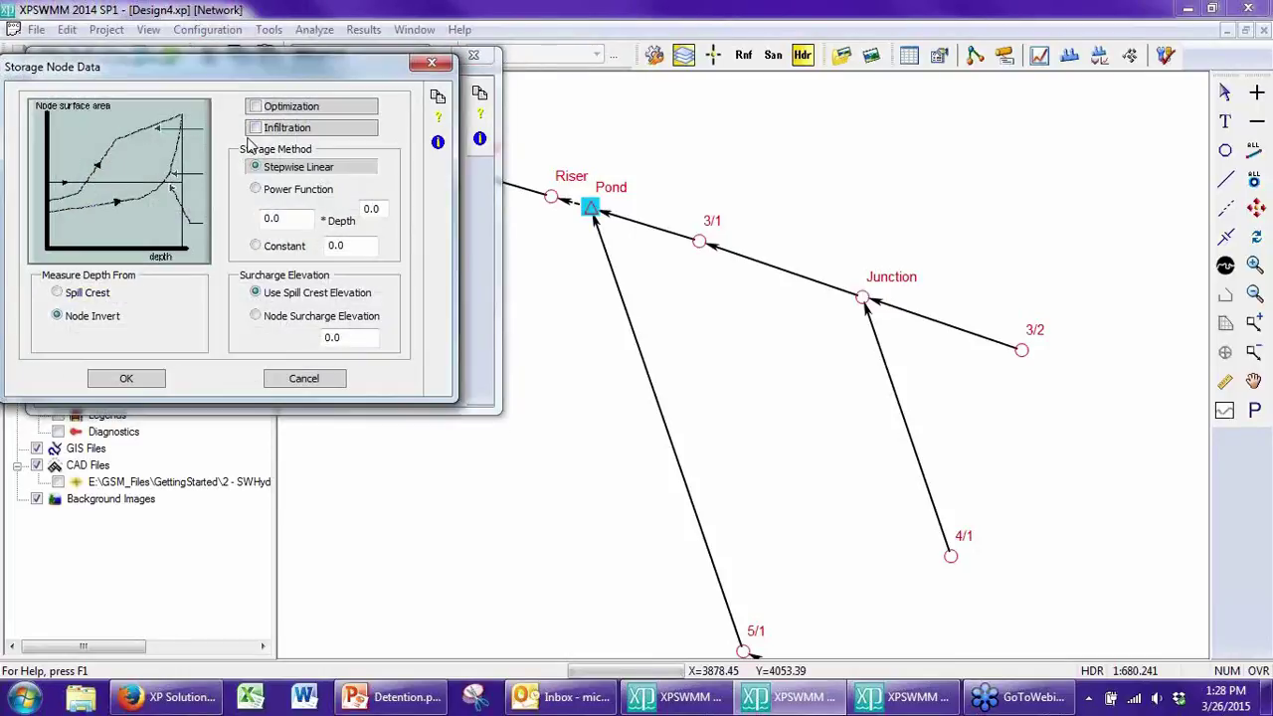
drag(239, 80, 585, 143)
click(641, 231)
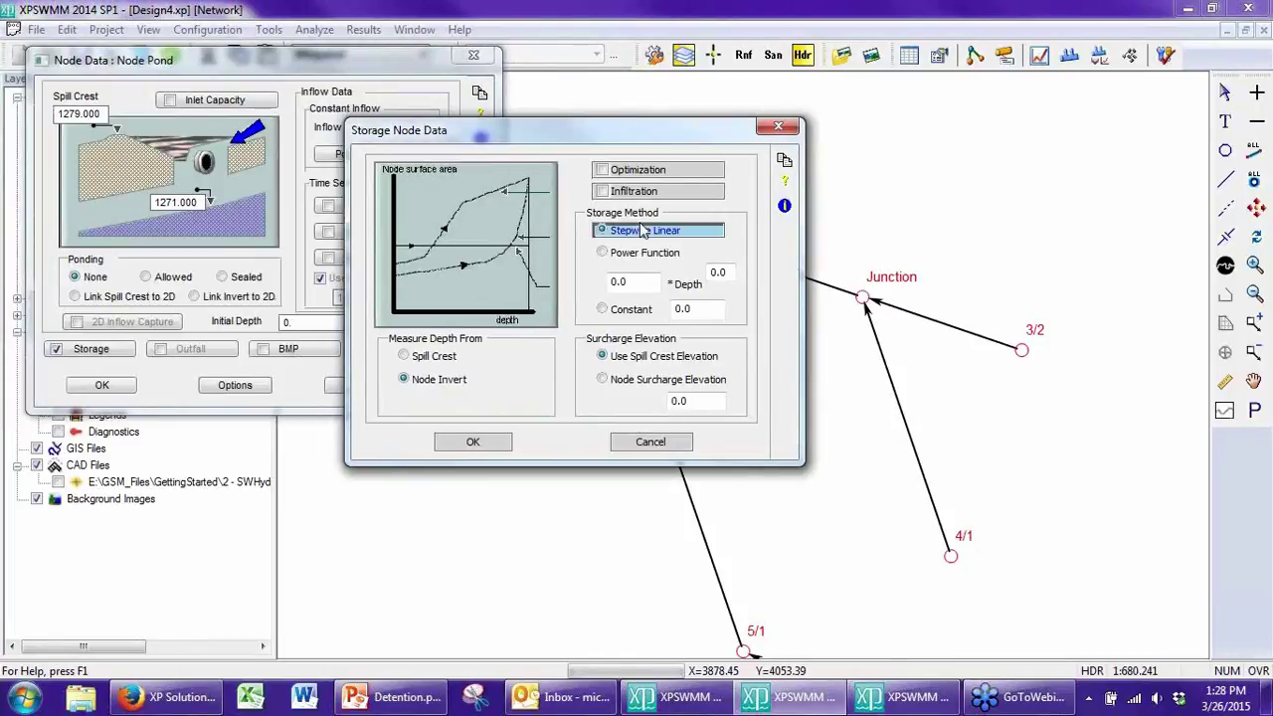
drag(313, 74, 683, 136)
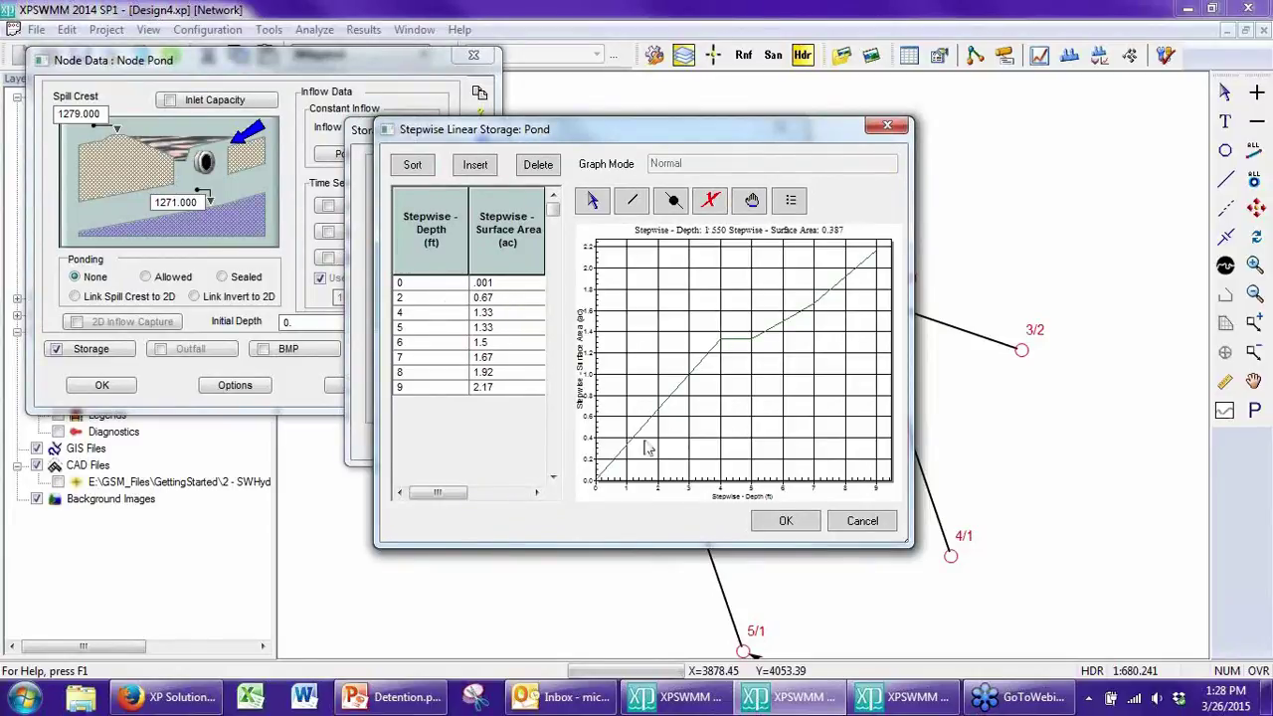
click(859, 520)
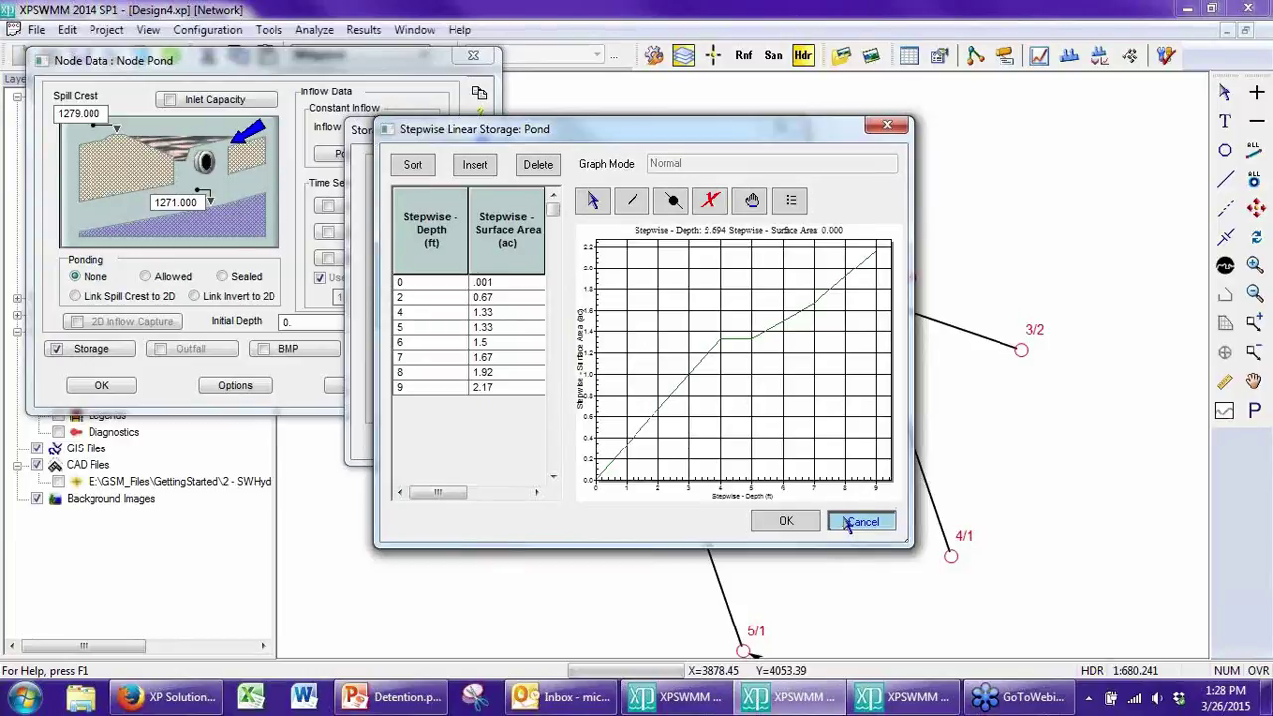
click(674, 441)
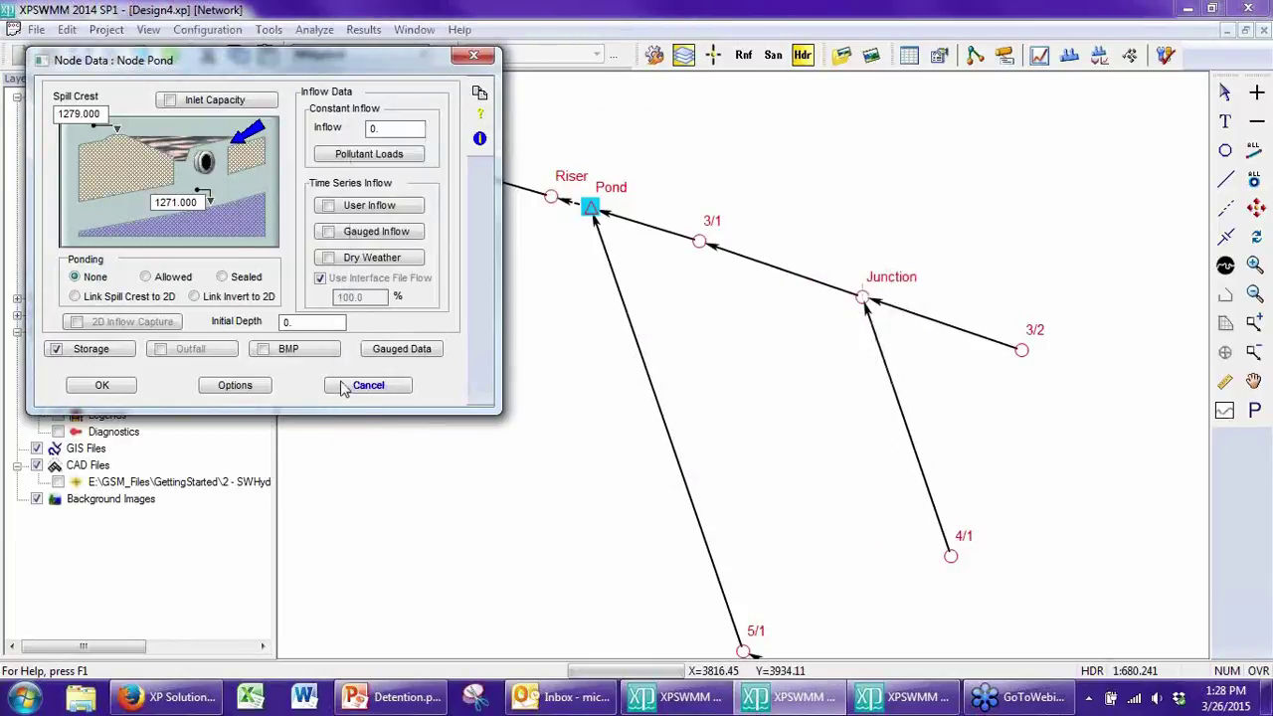
Step: Leave the Pond node unchanged and review the data of orifices 1 and 2 in the Pond to Riser multiple link without changes
click(343, 387)
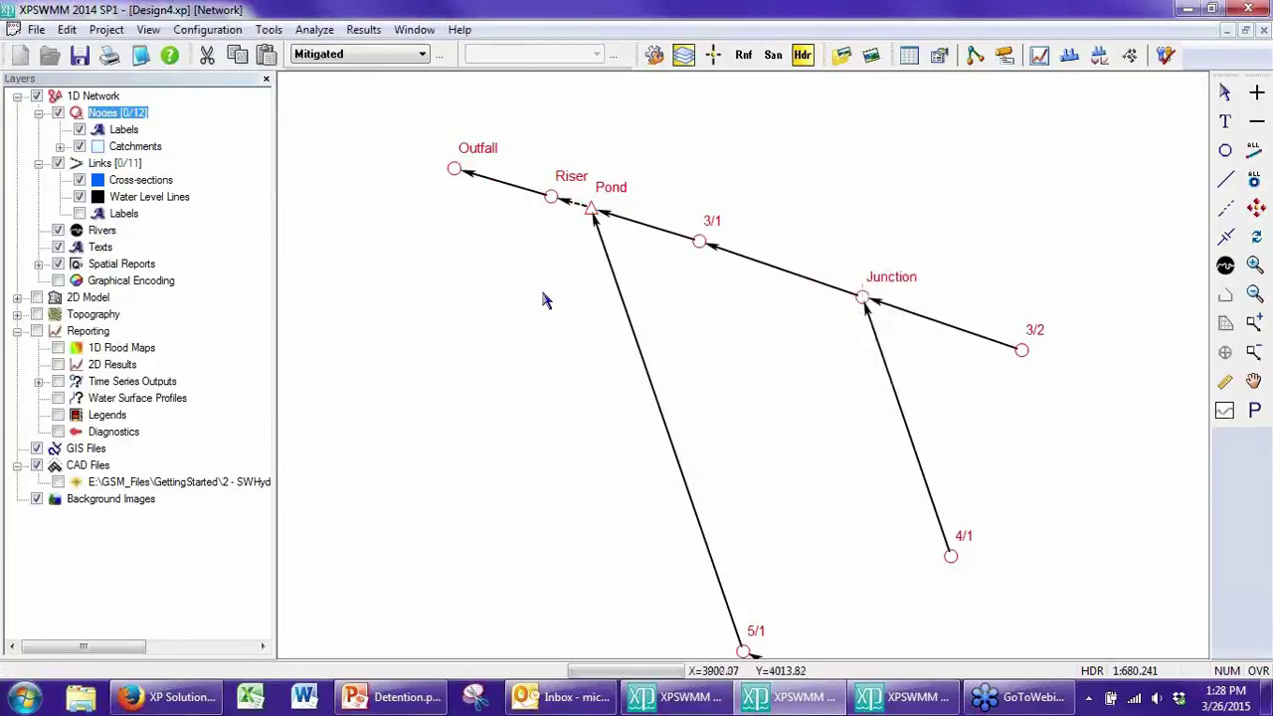
click(571, 202)
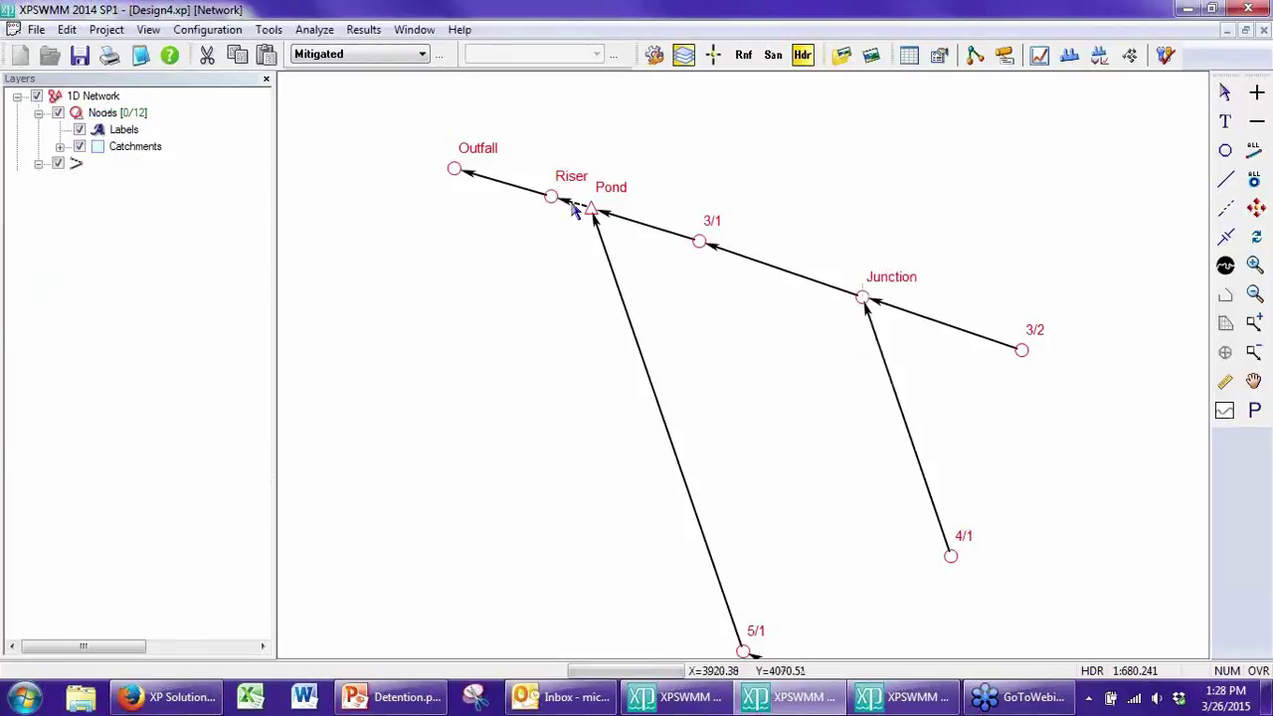
double_click(571, 201)
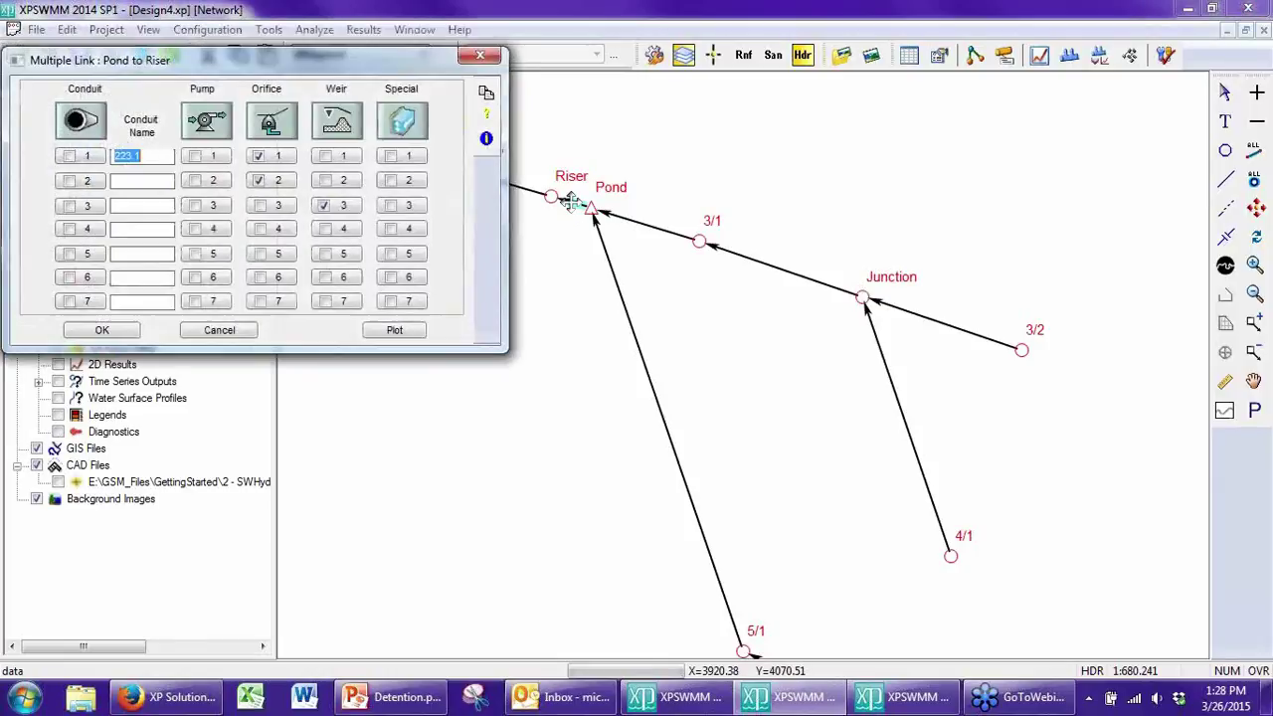
drag(210, 57, 493, 185)
click(553, 289)
click(557, 286)
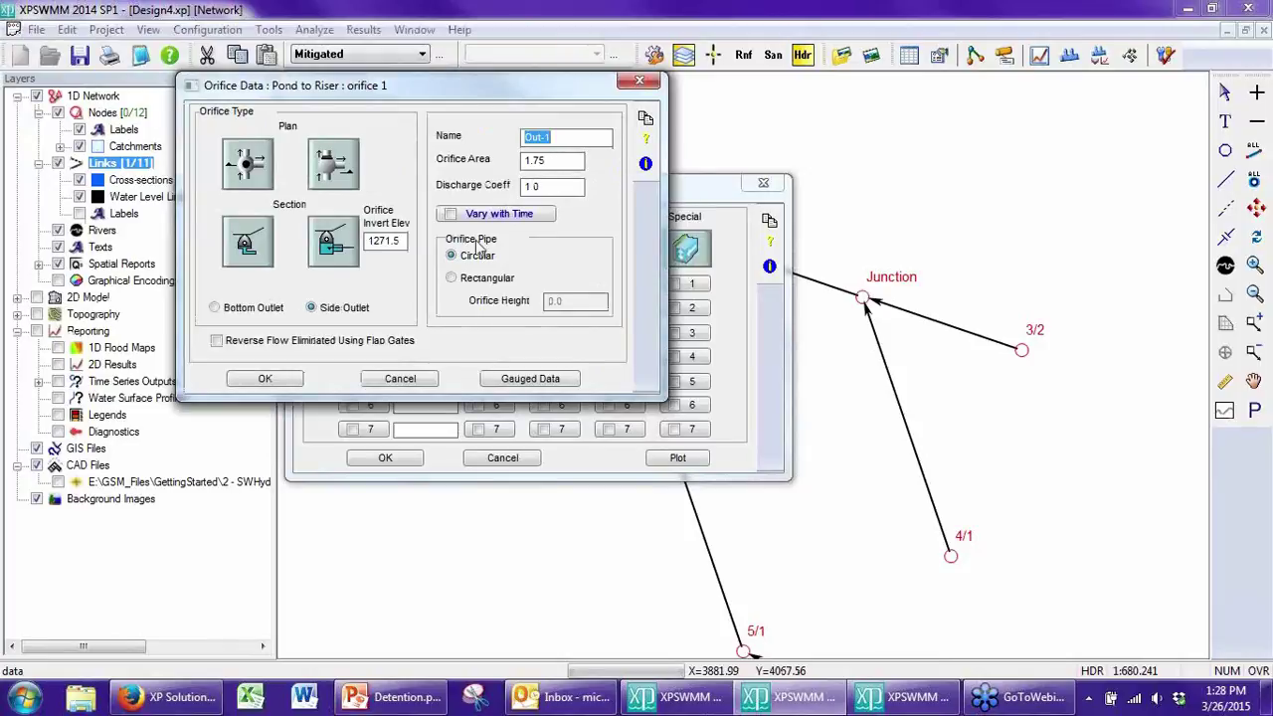
click(400, 379)
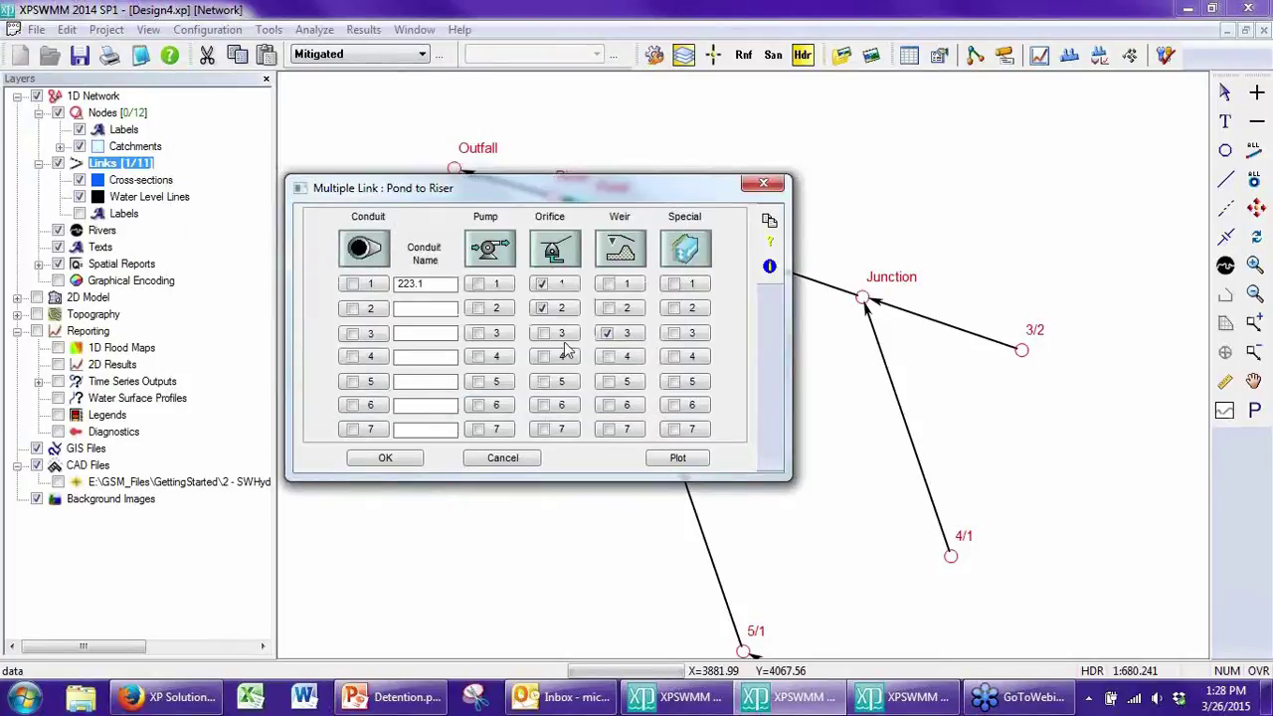
click(555, 308)
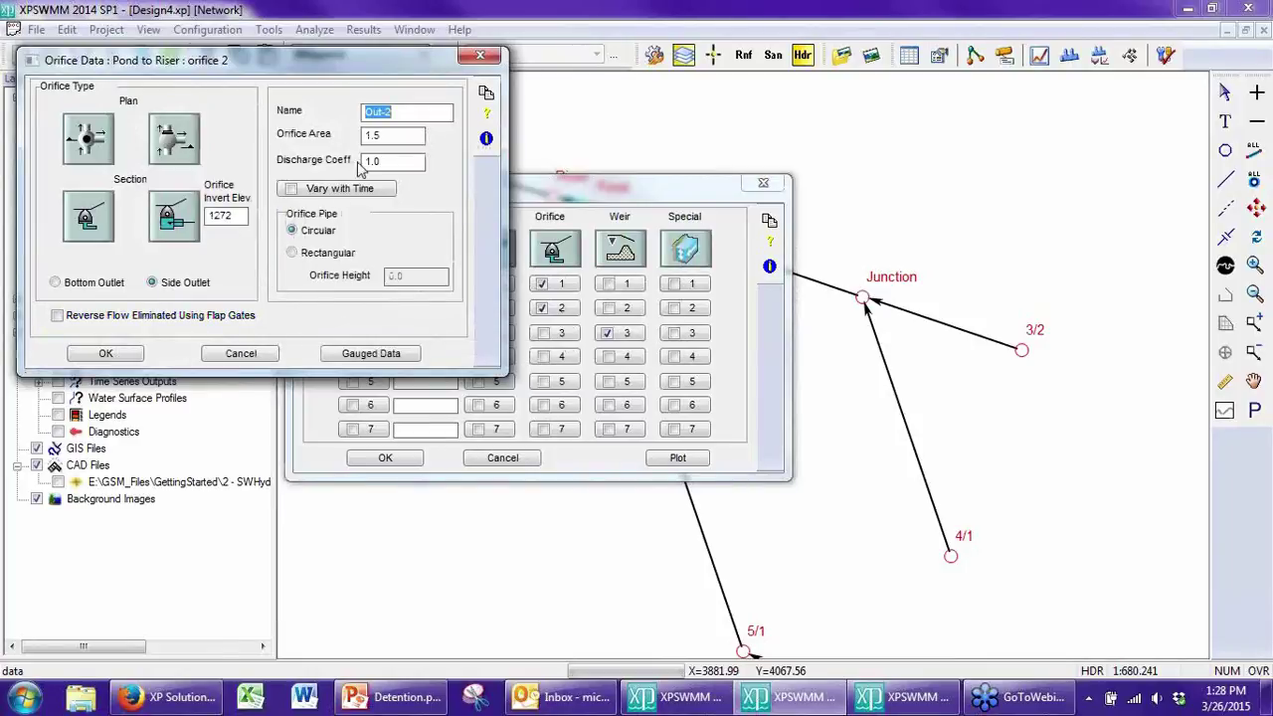
click(241, 354)
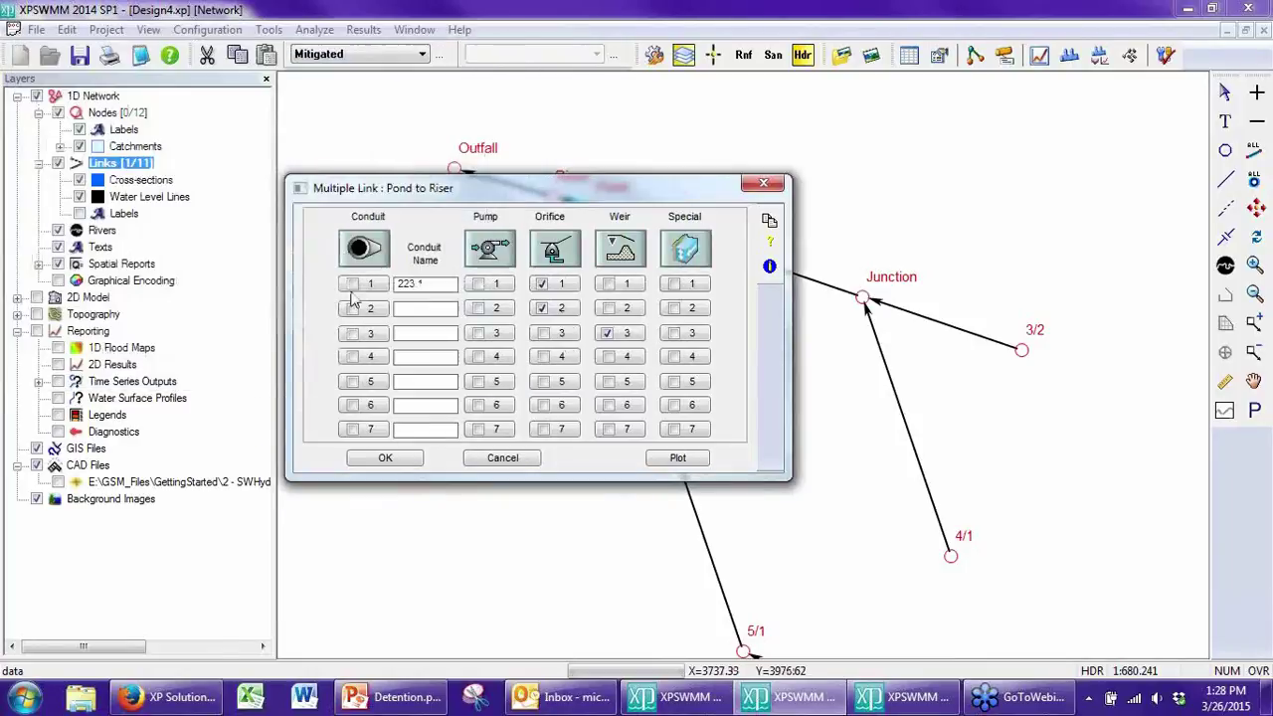
Step: Review the overflow weir's data in the Pond to Riser multiple link and close the link without changes
drag(497, 203, 599, 303)
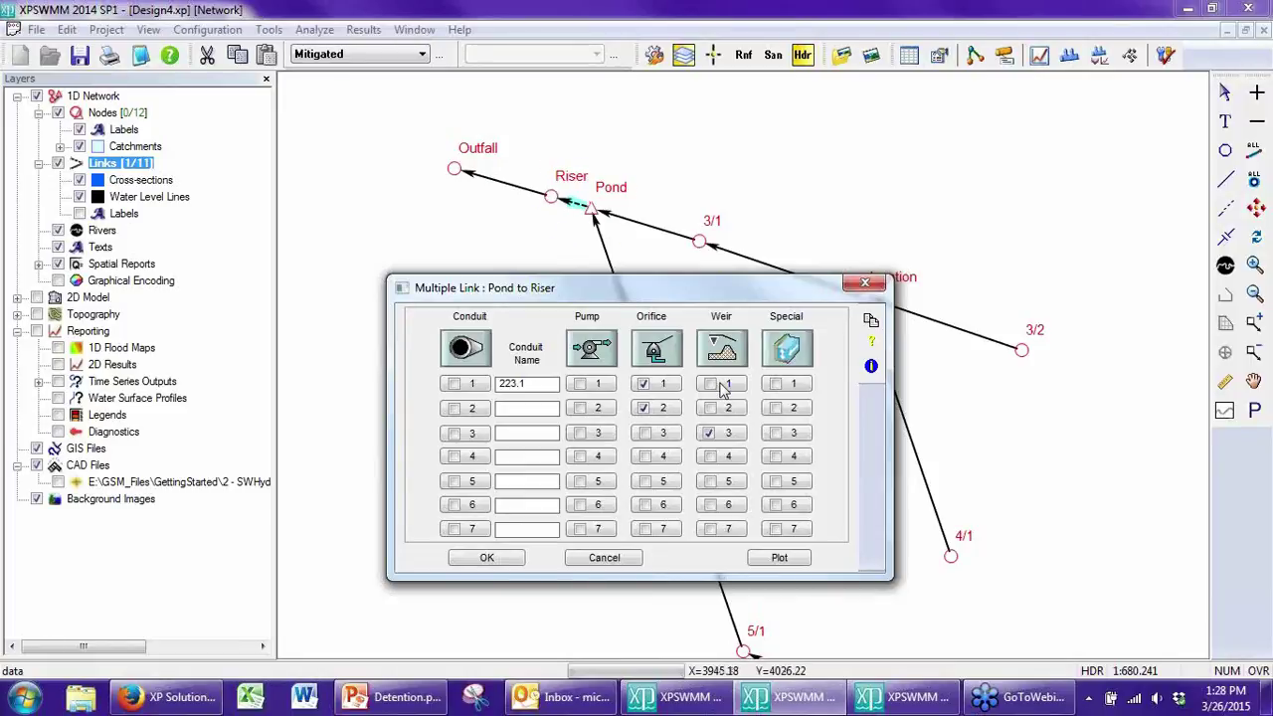
click(722, 434)
click(725, 435)
drag(244, 58, 609, 140)
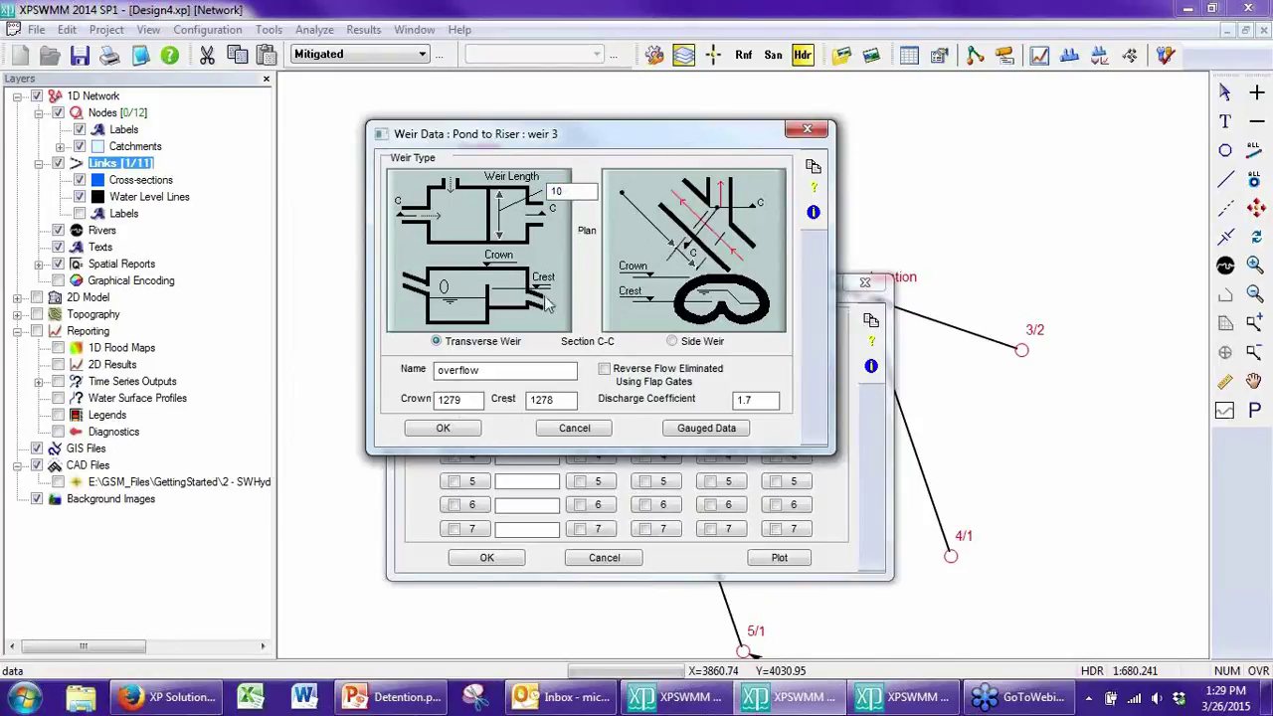
click(574, 428)
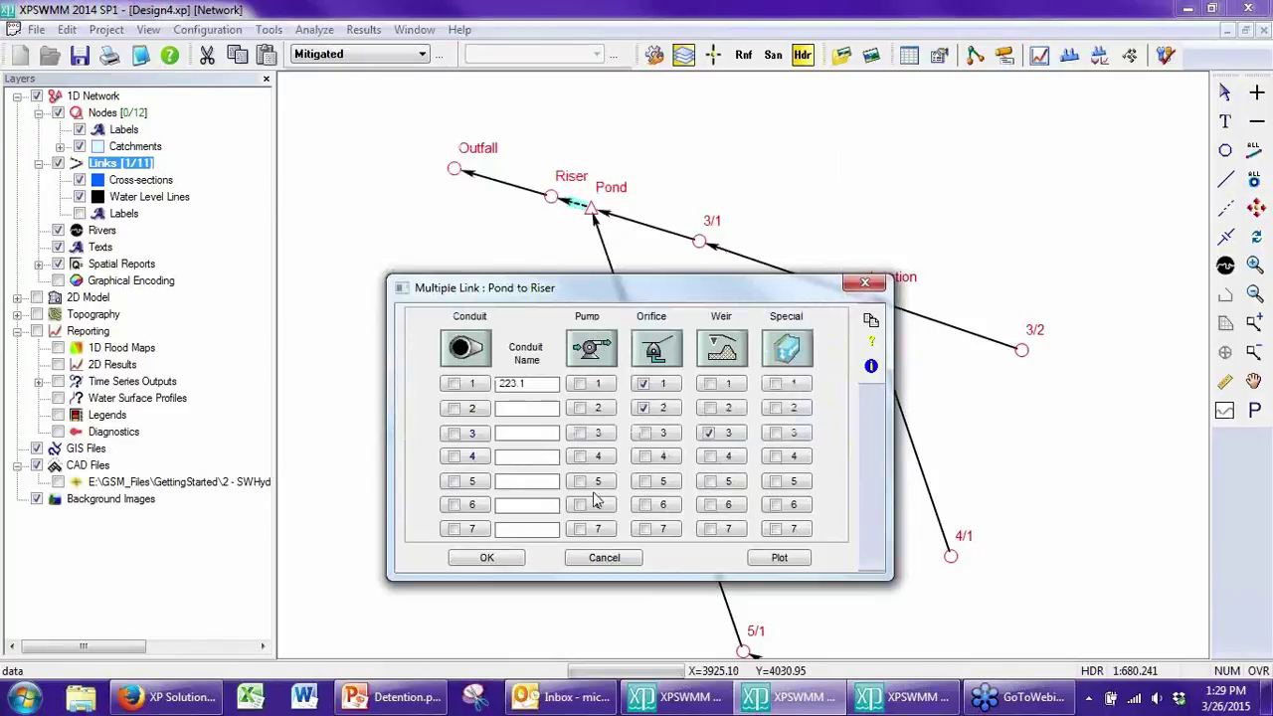
click(602, 558)
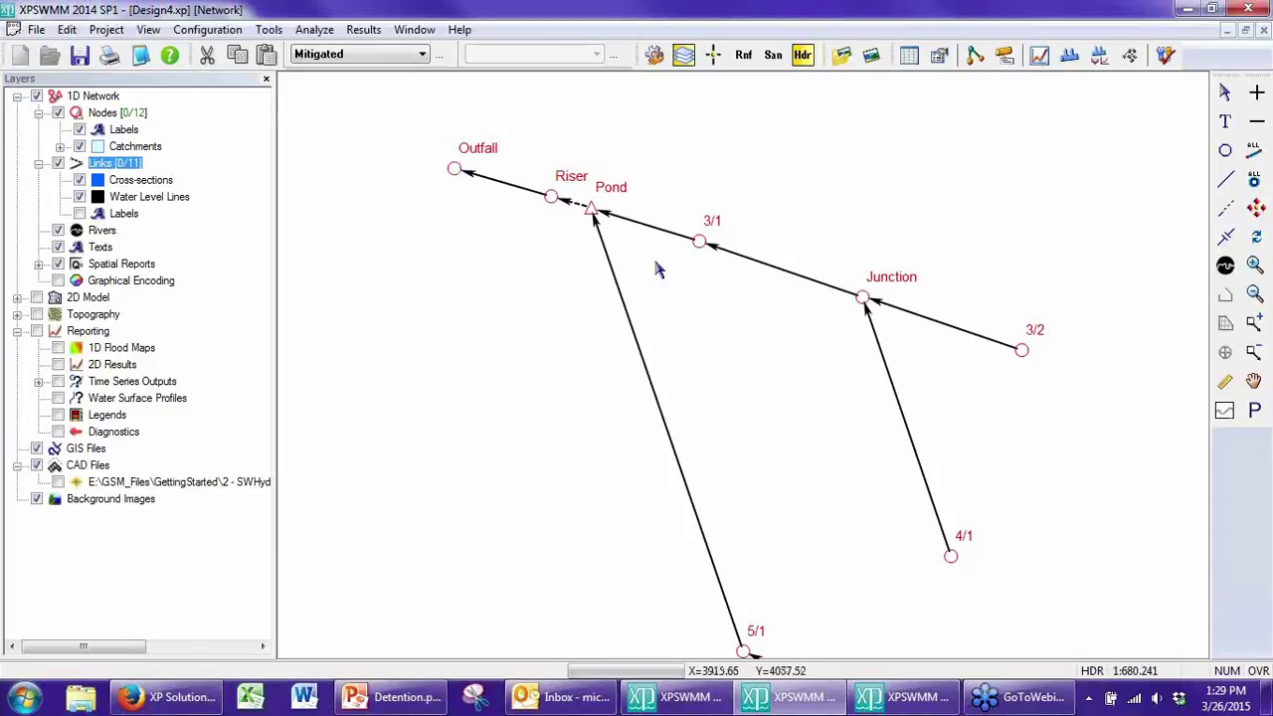
Step: Look over the Design4.xp model's scenario tree in the Scenario Manager and leave it unchanged, with no node selected
click(443, 57)
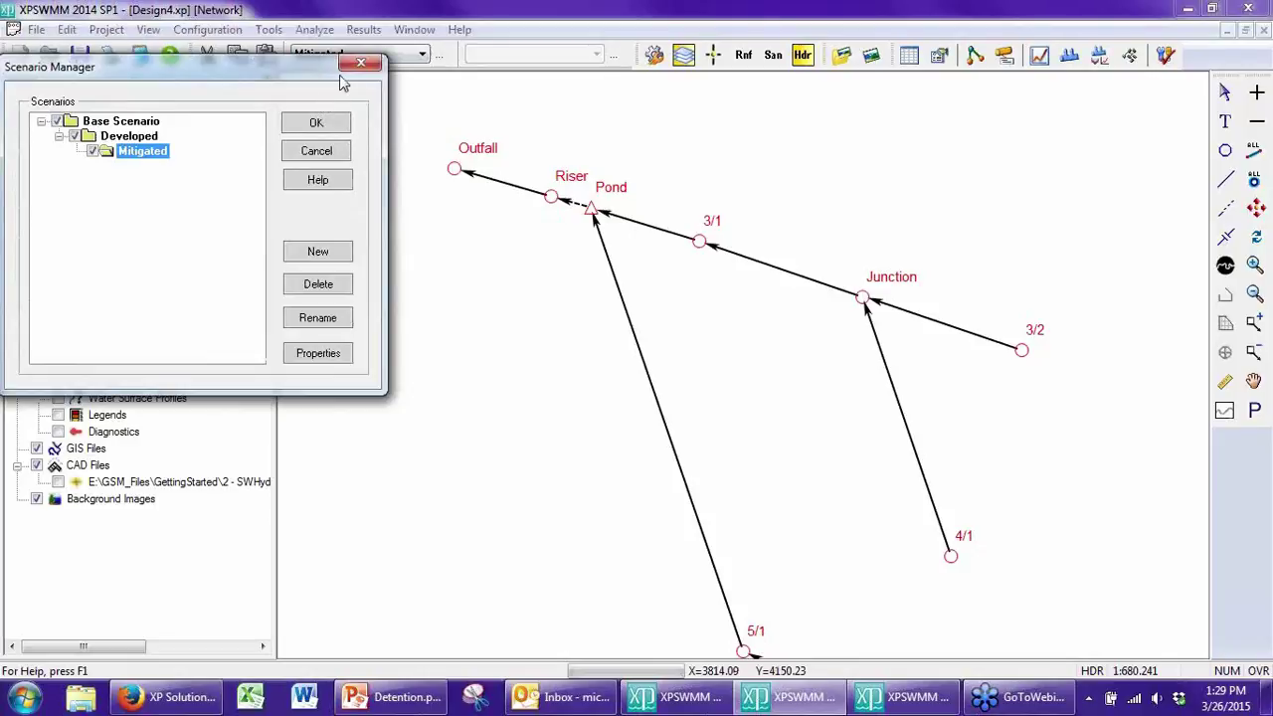
click(359, 64)
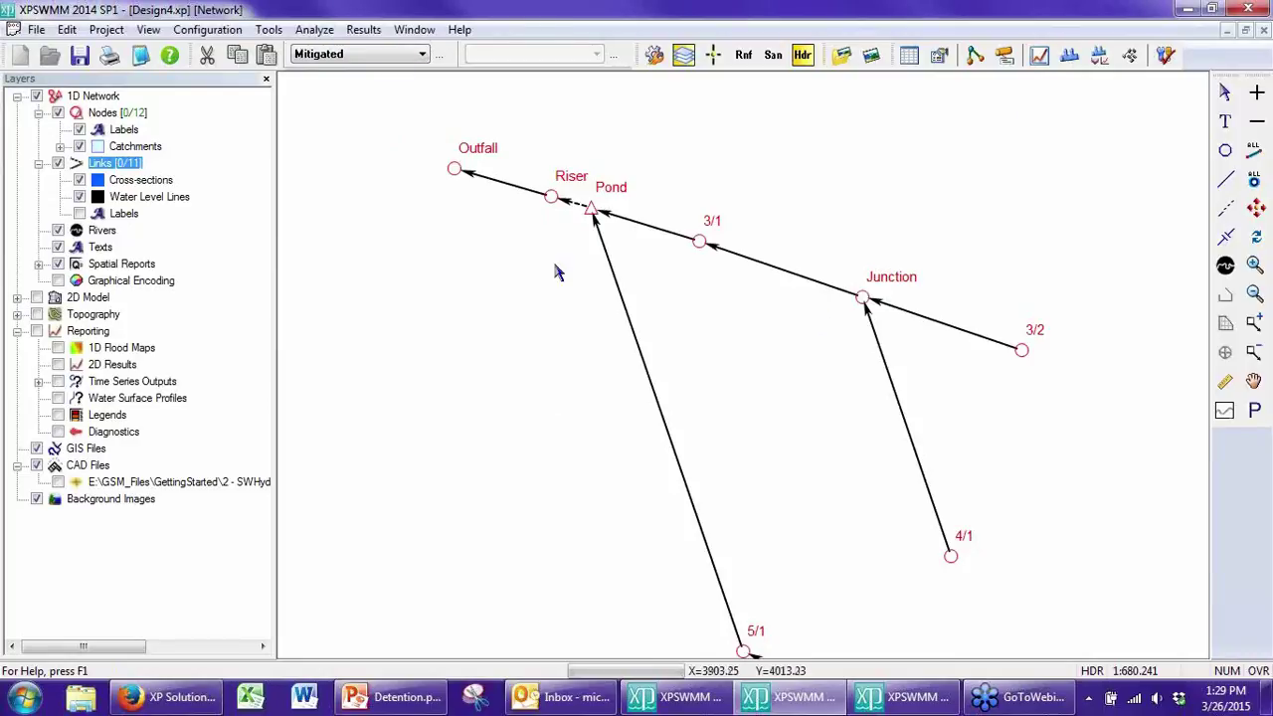
click(452, 168)
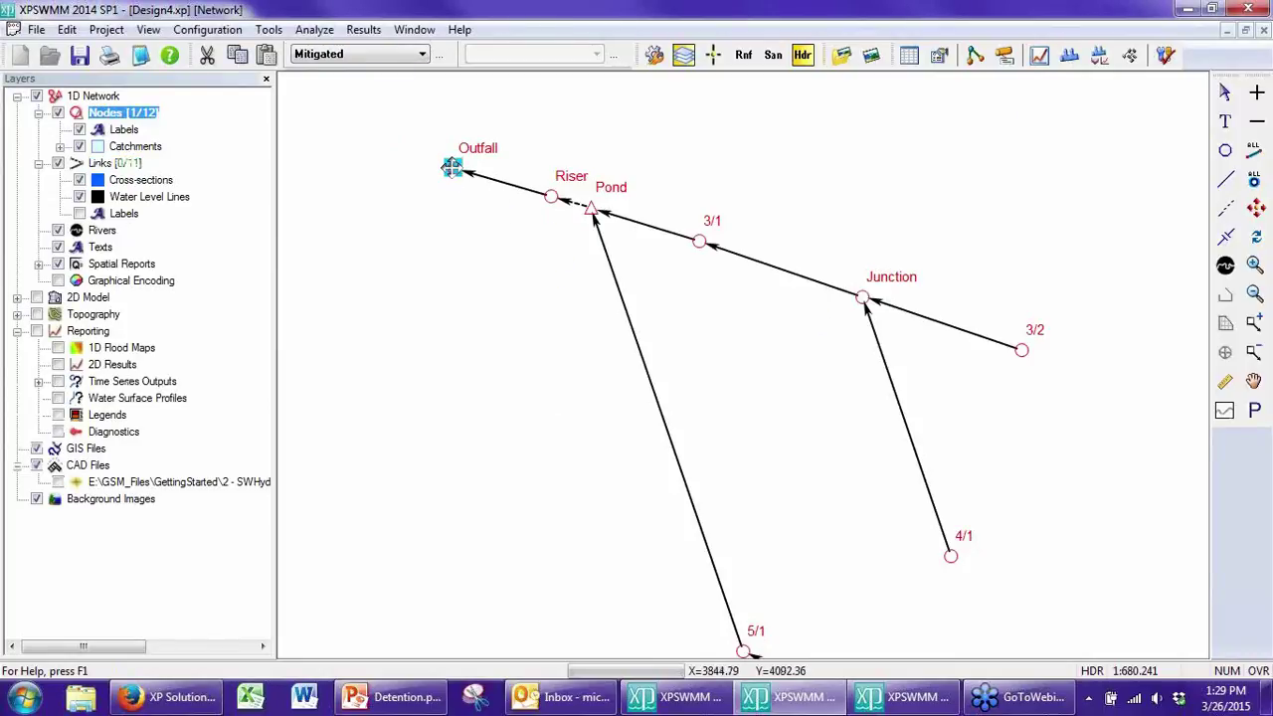
click(459, 261)
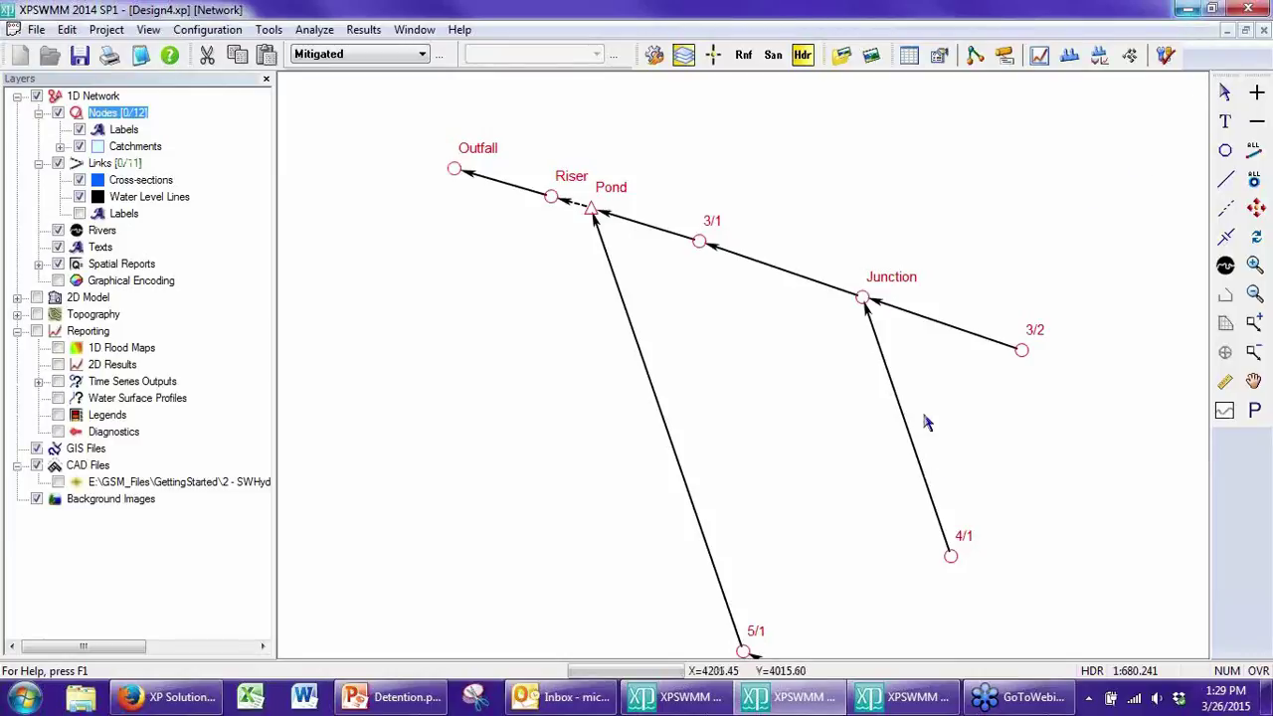
Step: Switch to the data.xp model and look over its scenario tree in the Scenario Manager without changing it
click(680, 701)
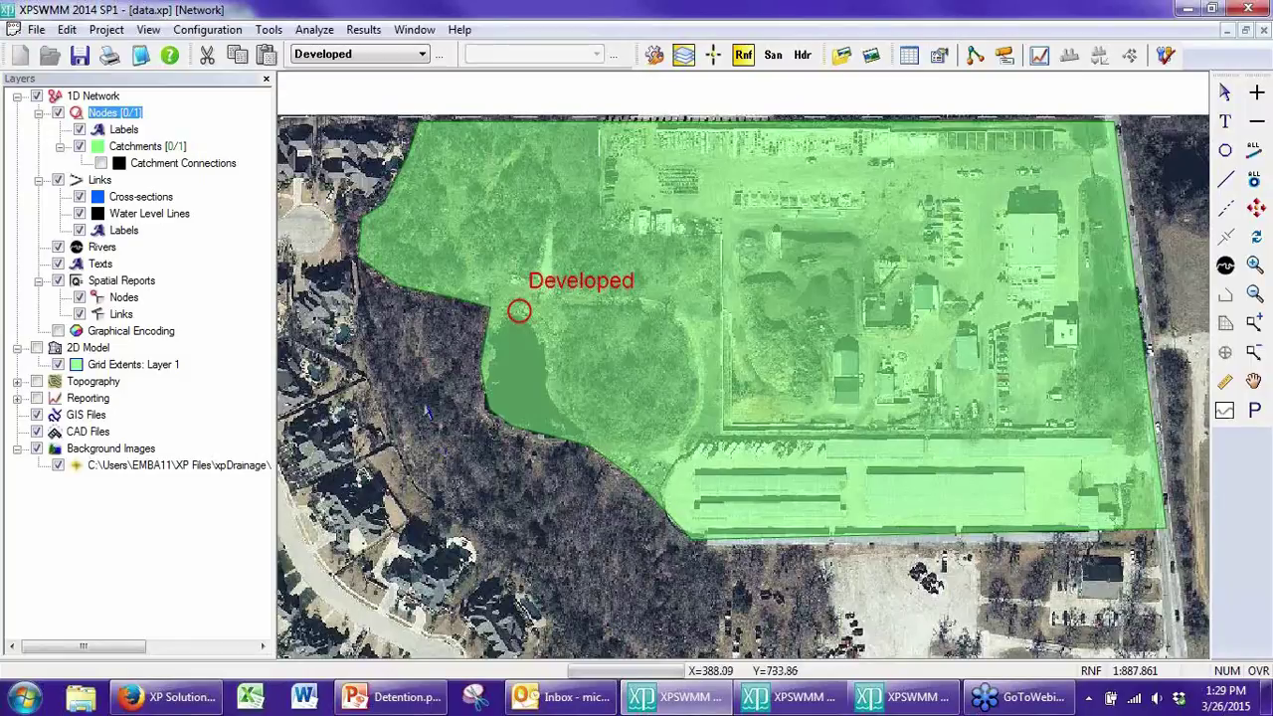
click(438, 54)
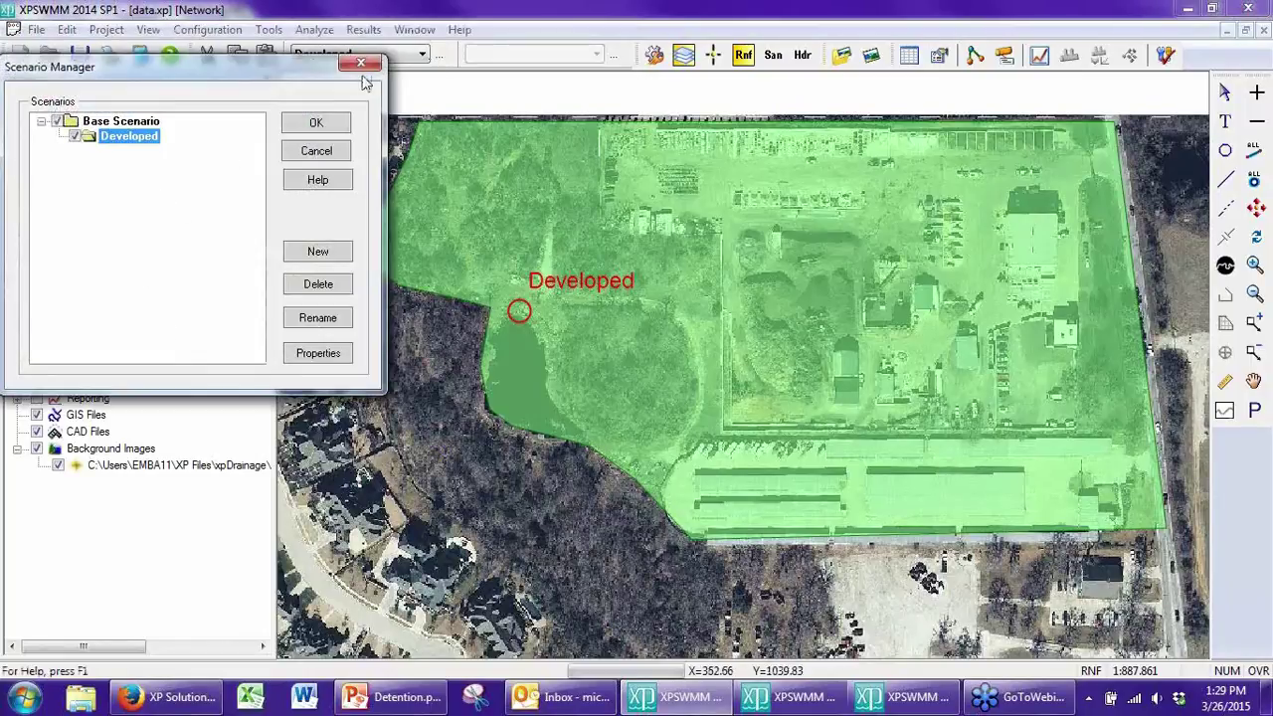
click(360, 64)
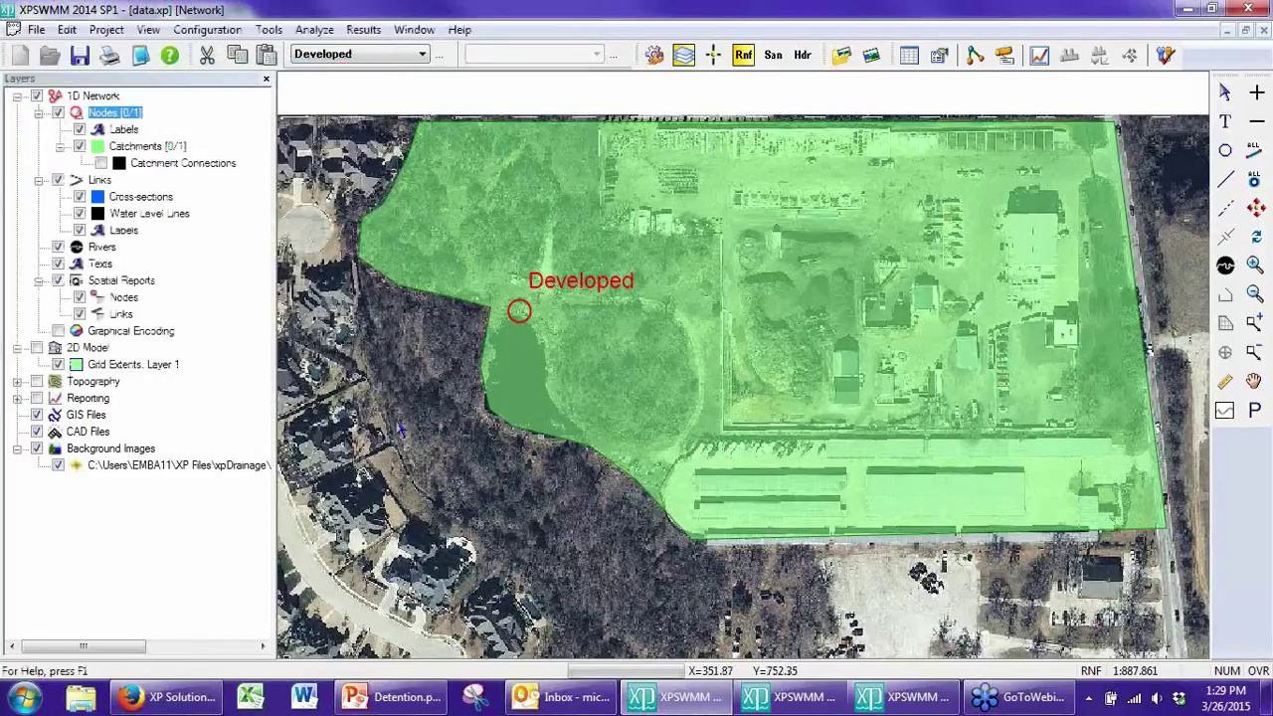
Step: Review the Developed node's runoff flow results and compare the hydrographs of all scenarios, then close the graph
click(518, 311)
right_click(518, 310)
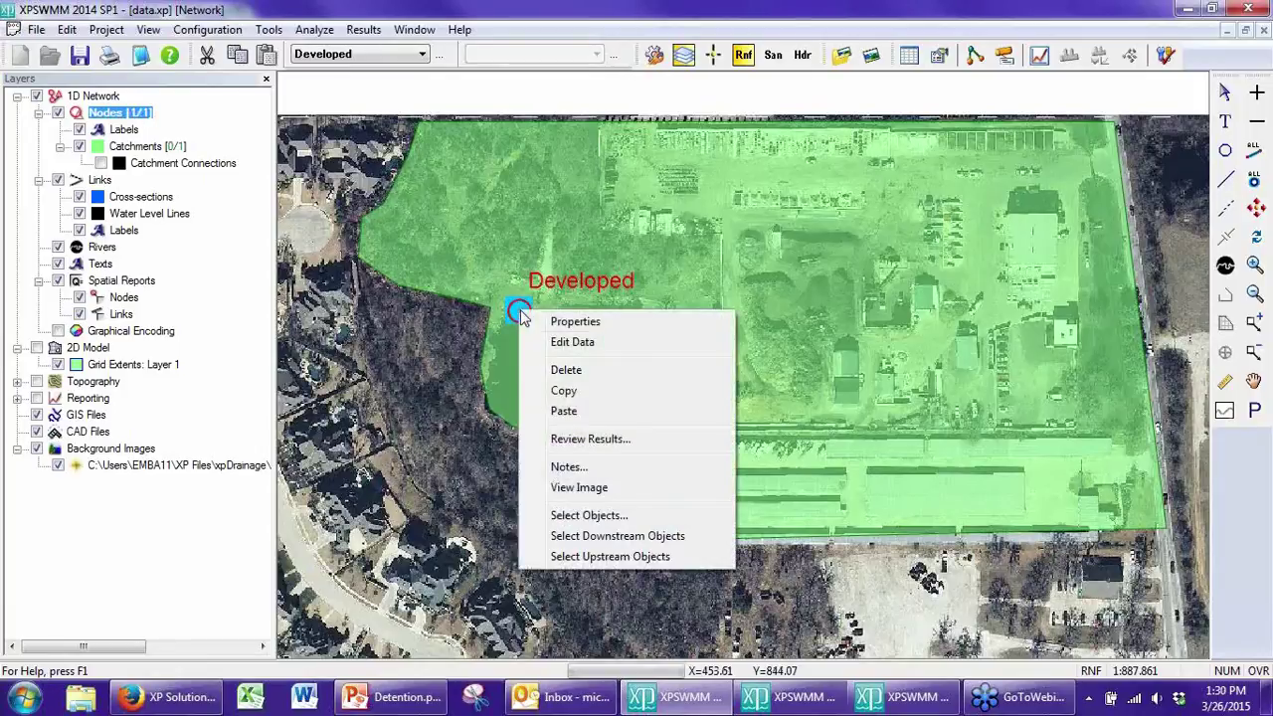
click(562, 441)
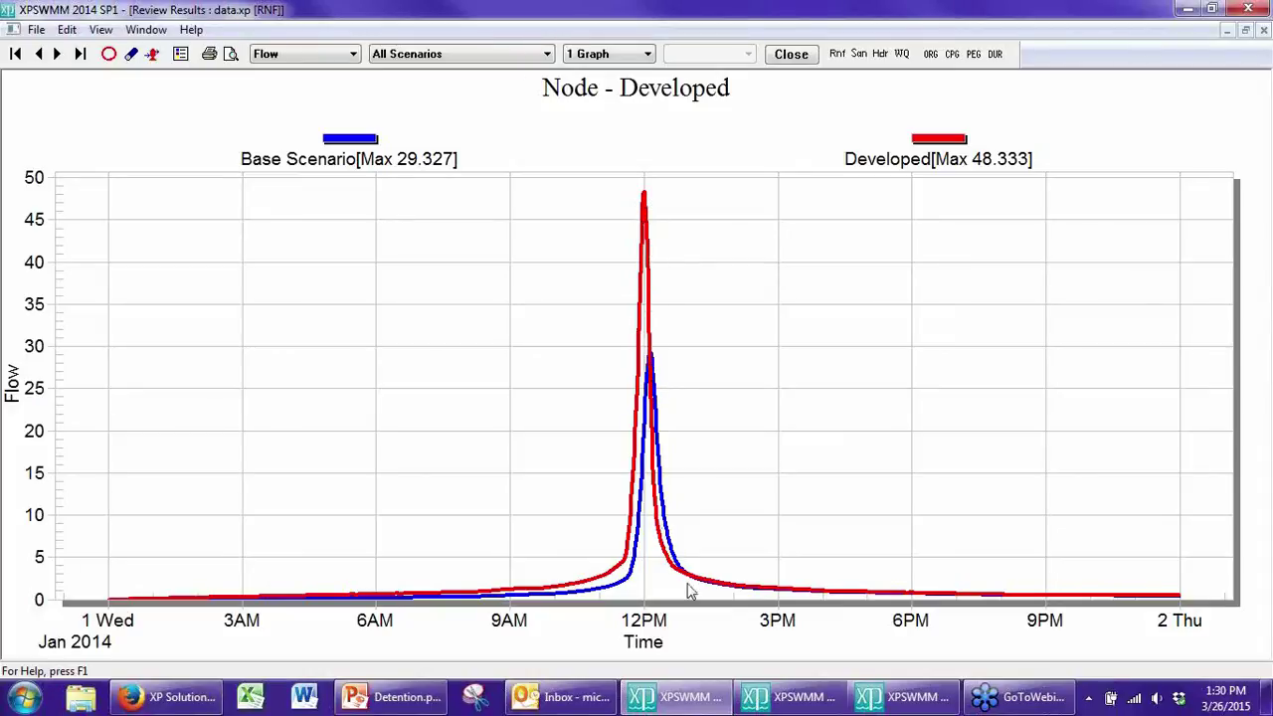
click(791, 54)
click(450, 398)
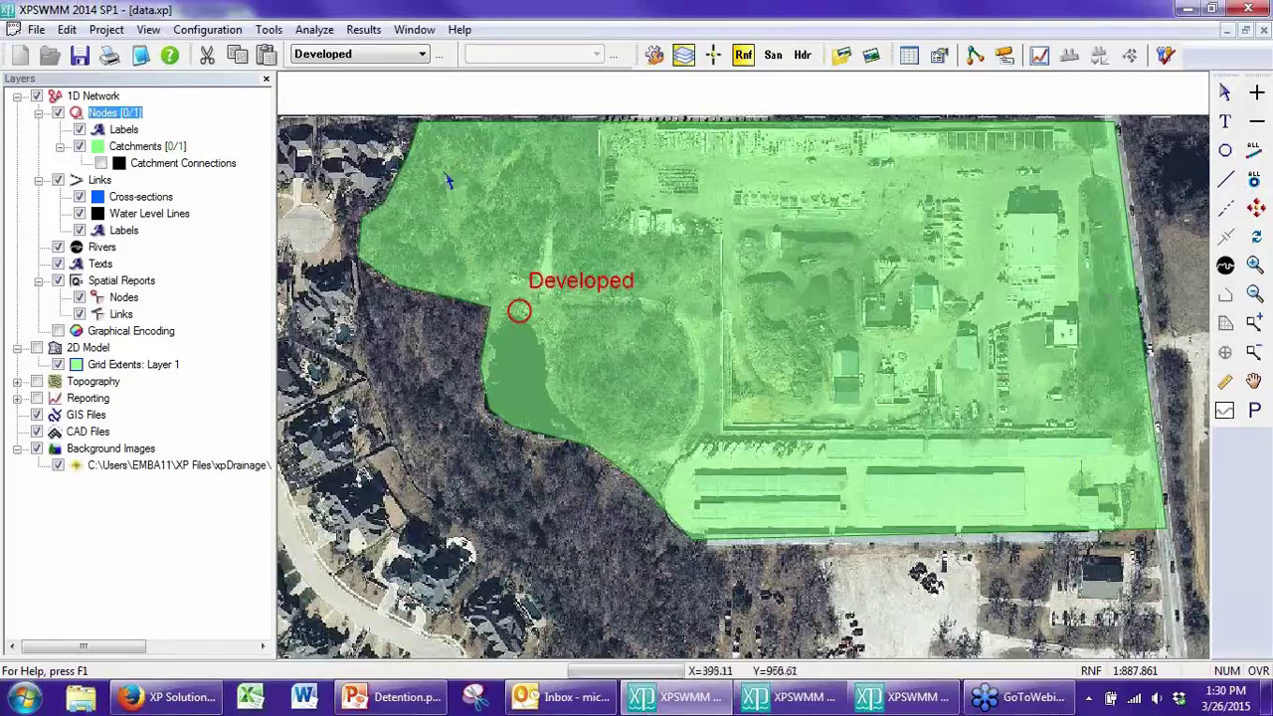
Step: Examine the catchment polygon and the Catchments layer's GIS import and export options without applying any of them
click(619, 446)
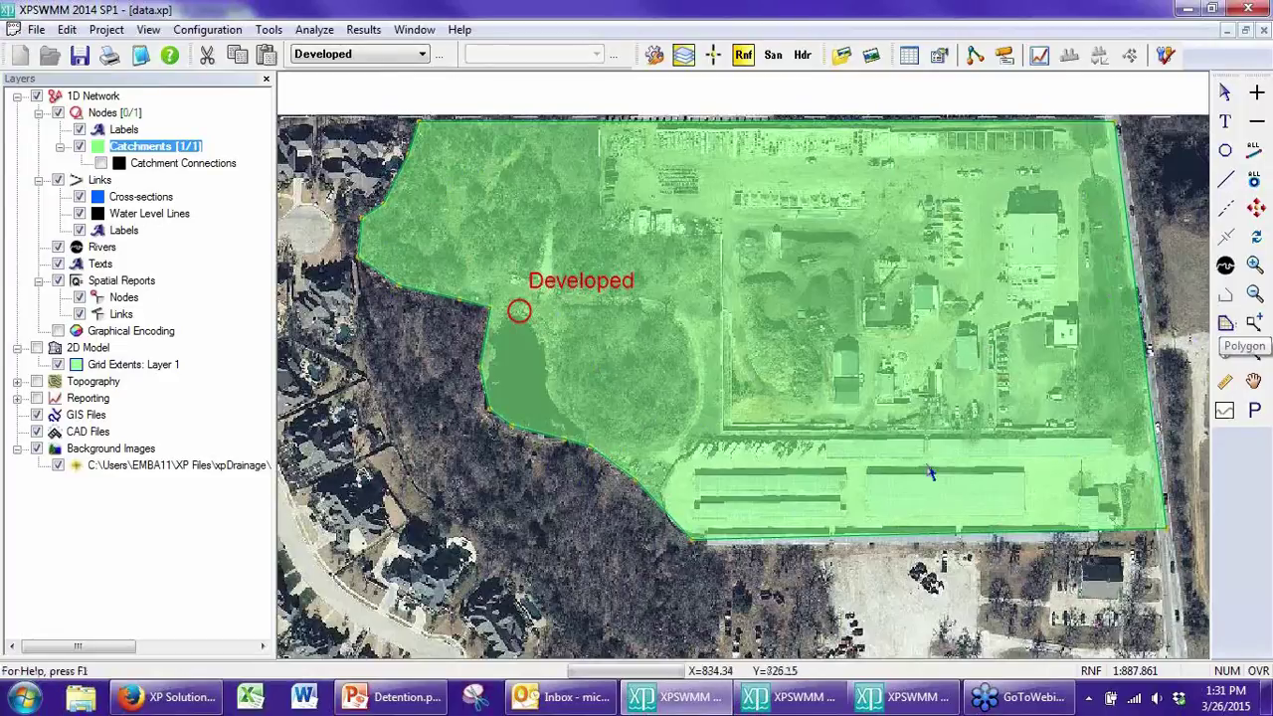
right_click(119, 152)
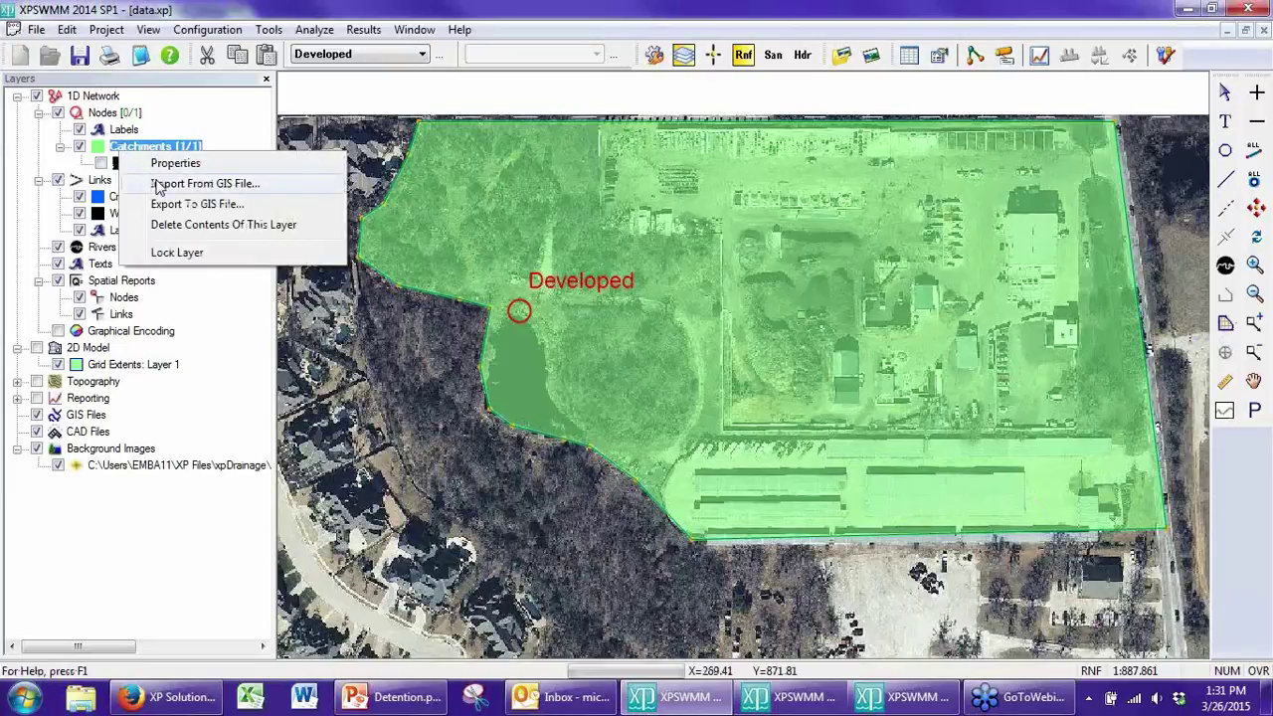
click(328, 338)
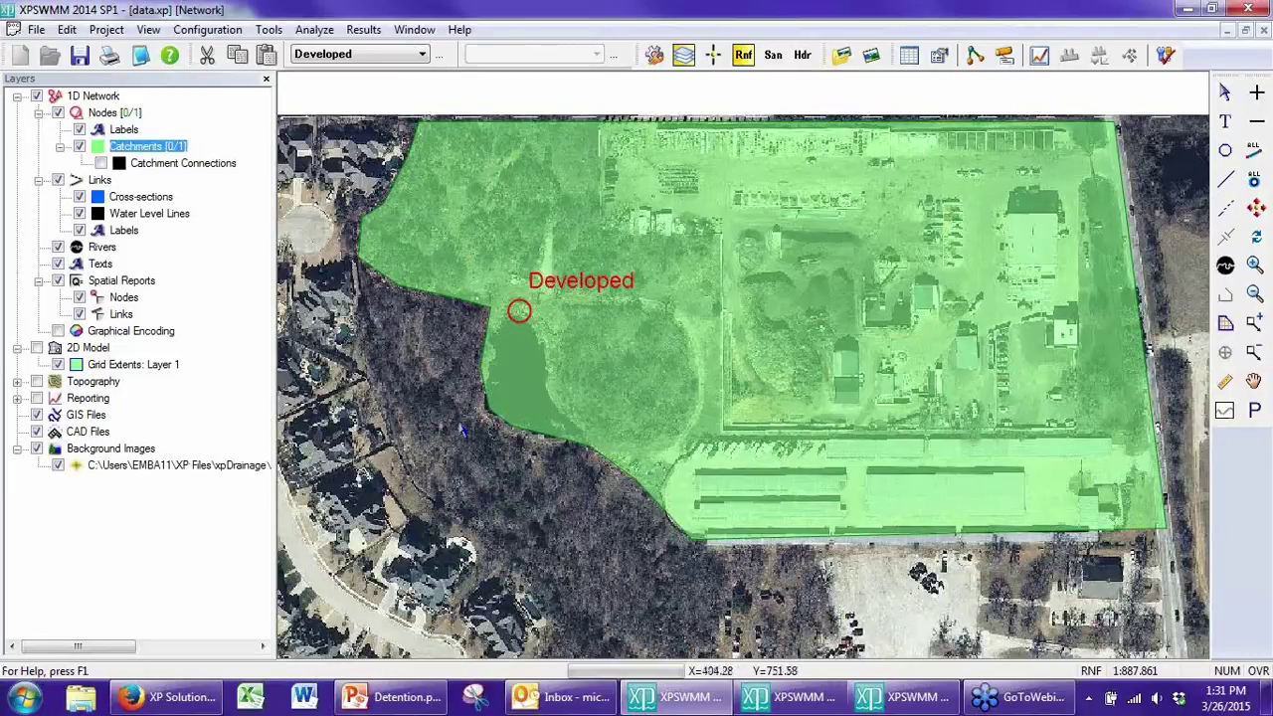
click(701, 366)
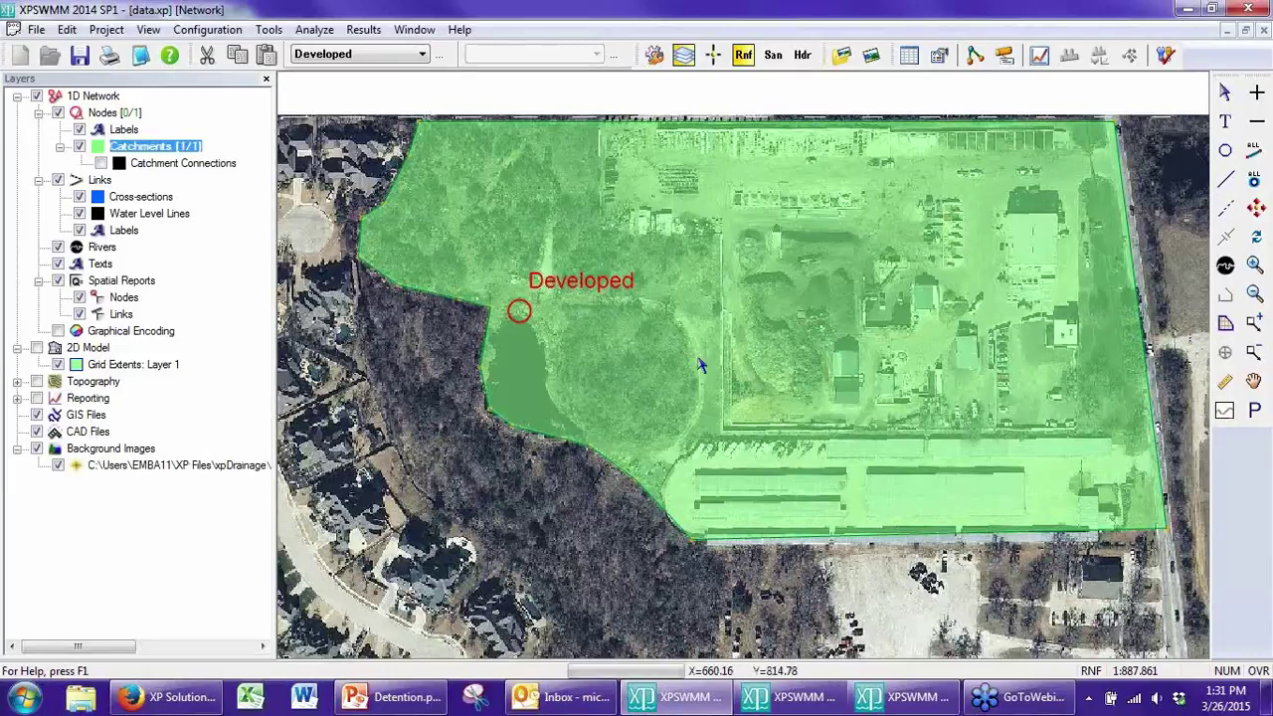
click(425, 356)
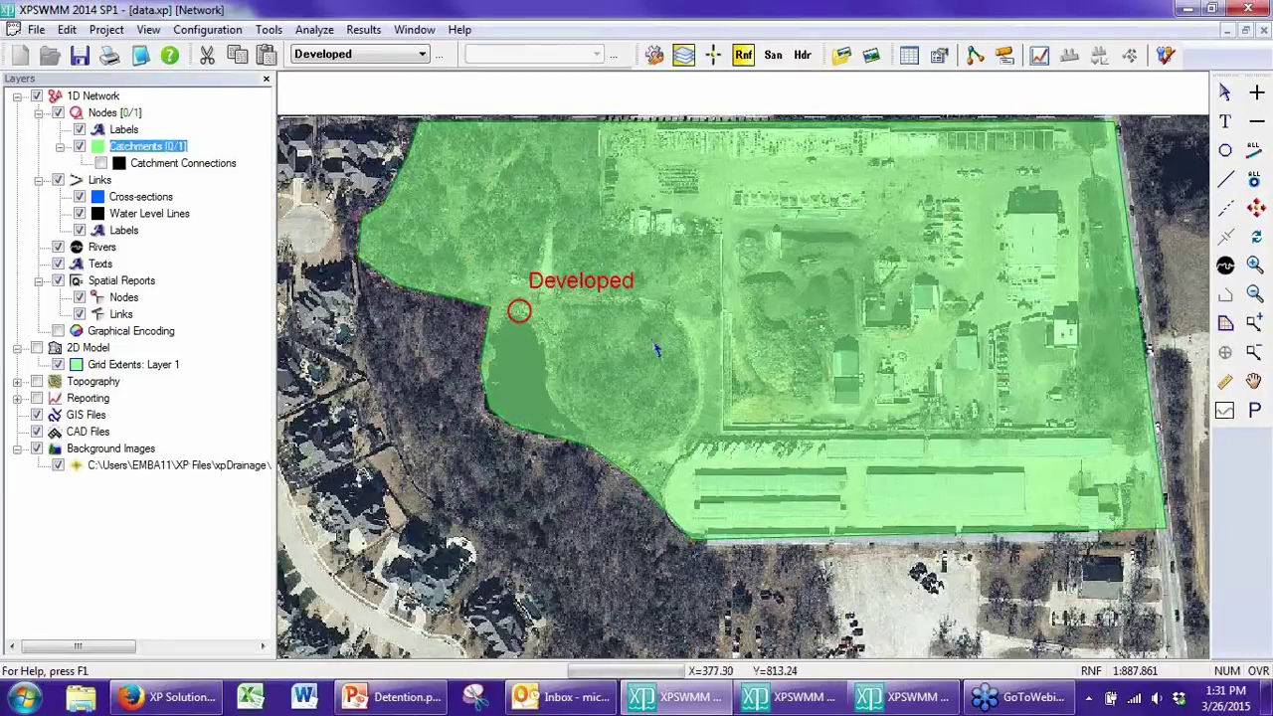
Step: Calculate the catchment area for the Developed node from its polygon and apply the result to sub-catchment 1
click(519, 311)
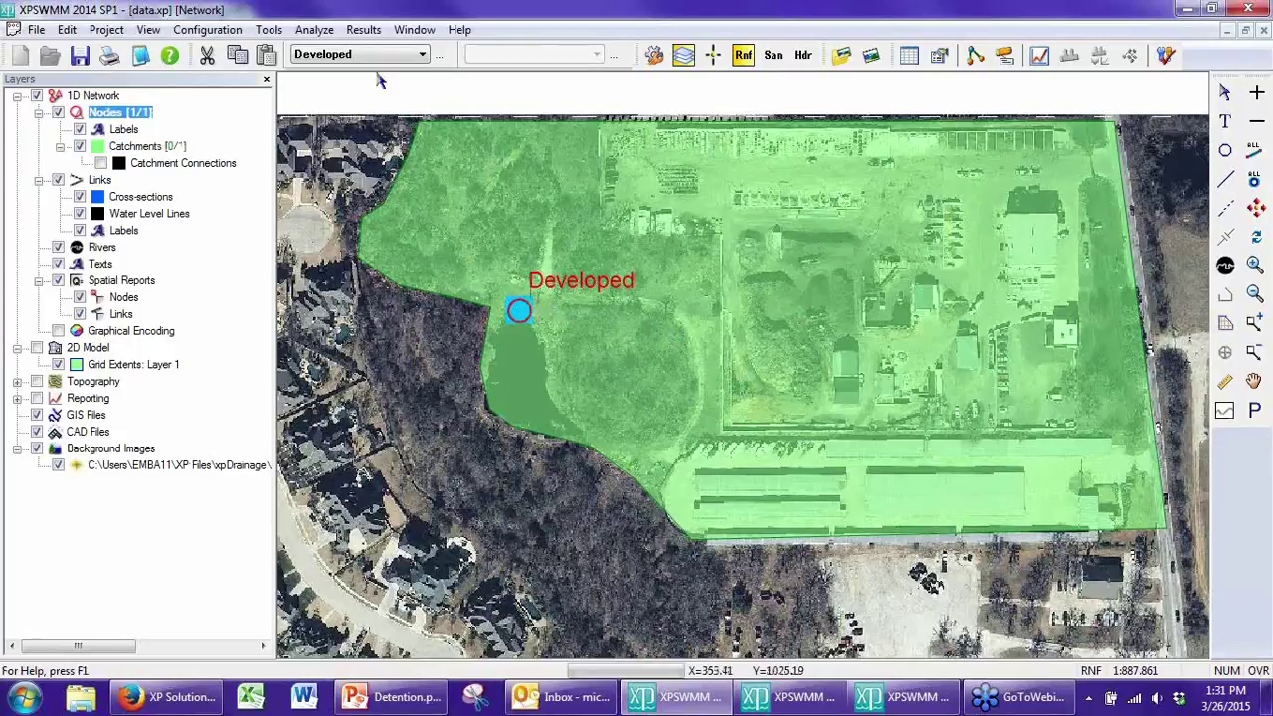
click(270, 30)
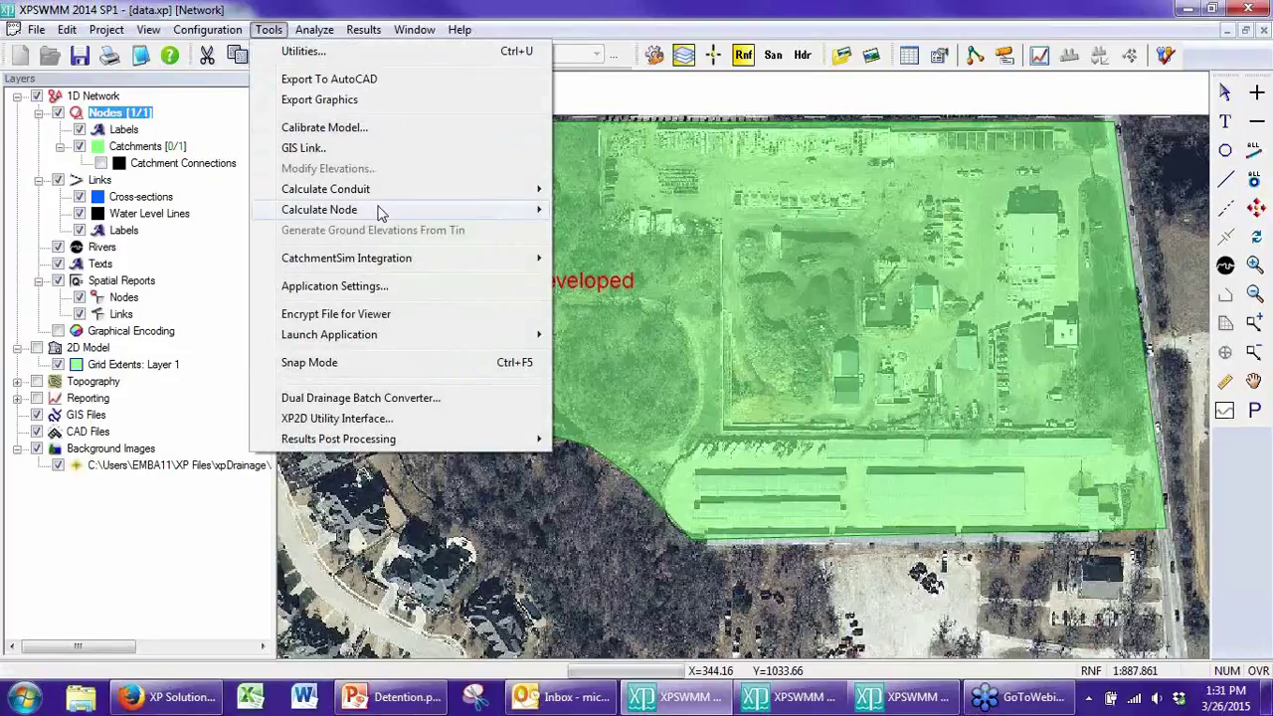
mouse_move(383, 210)
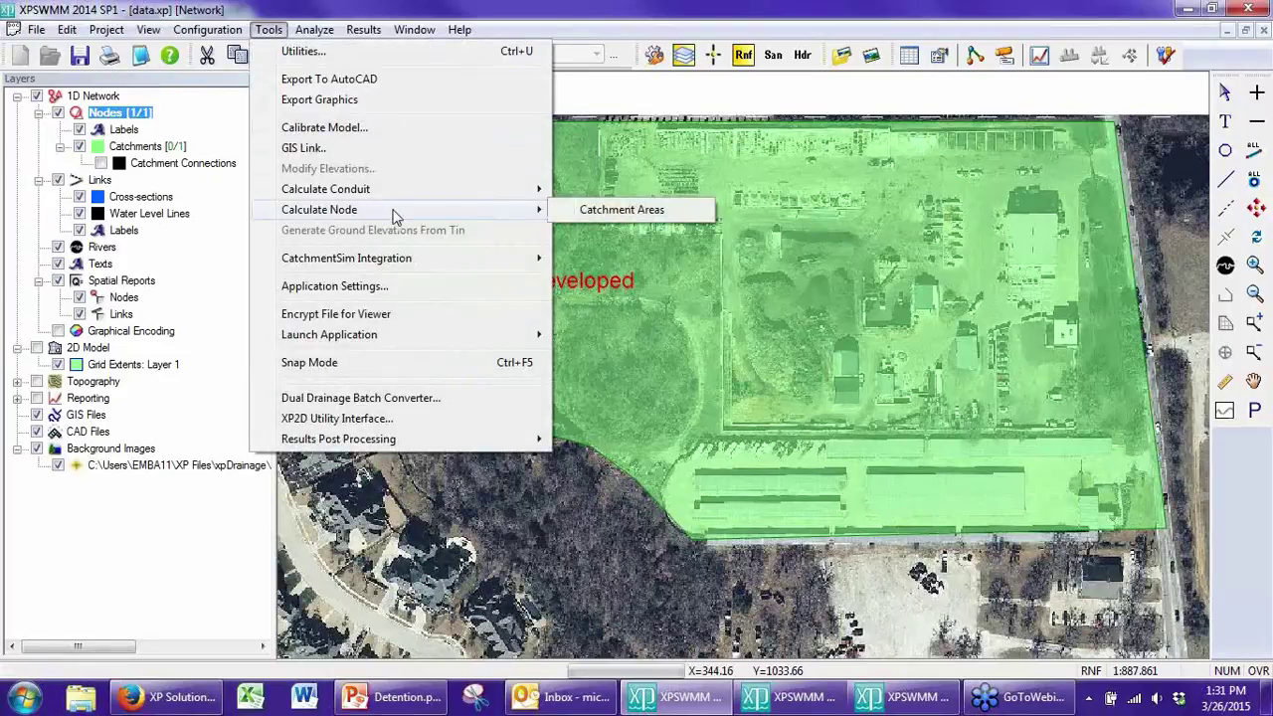
click(600, 216)
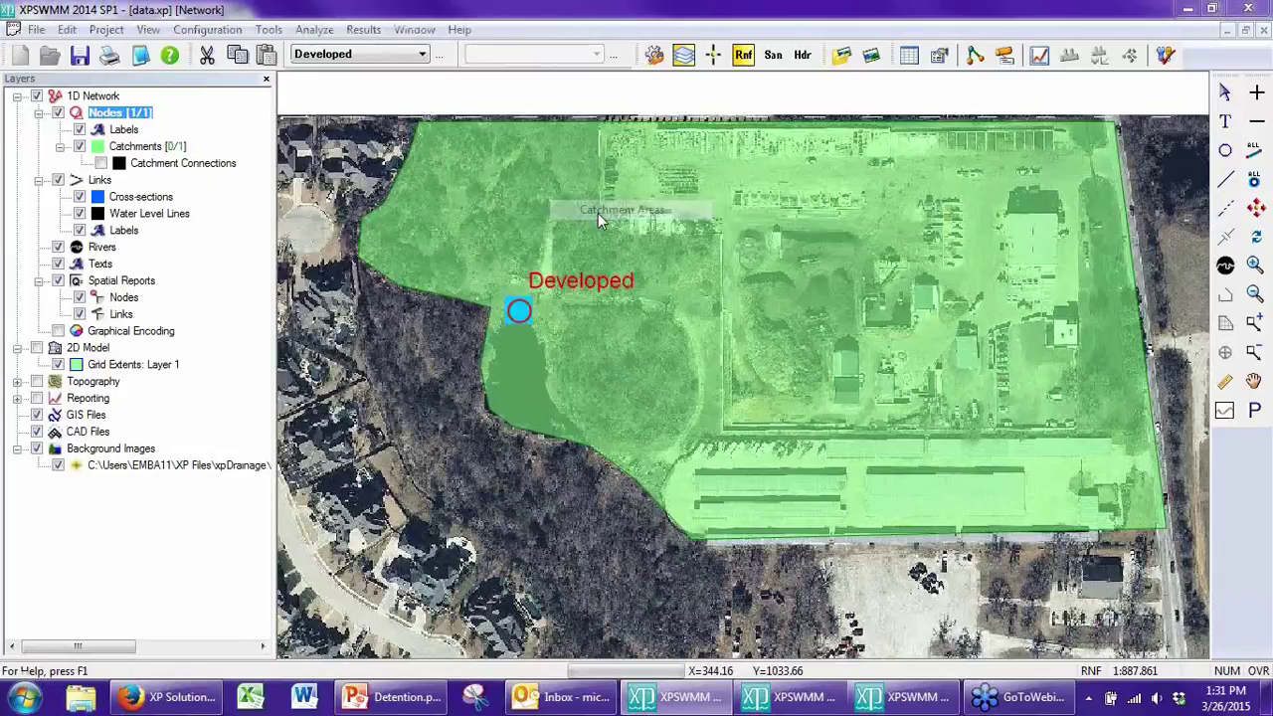
drag(832, 362, 907, 360)
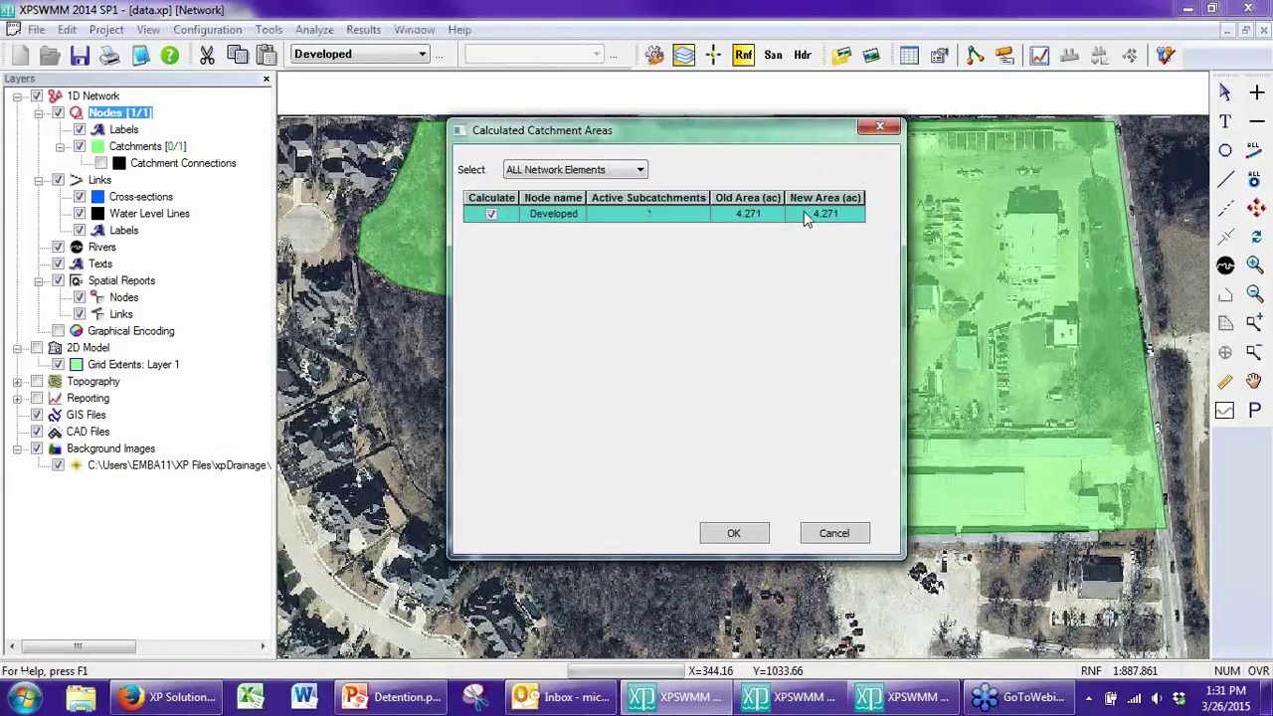
click(726, 533)
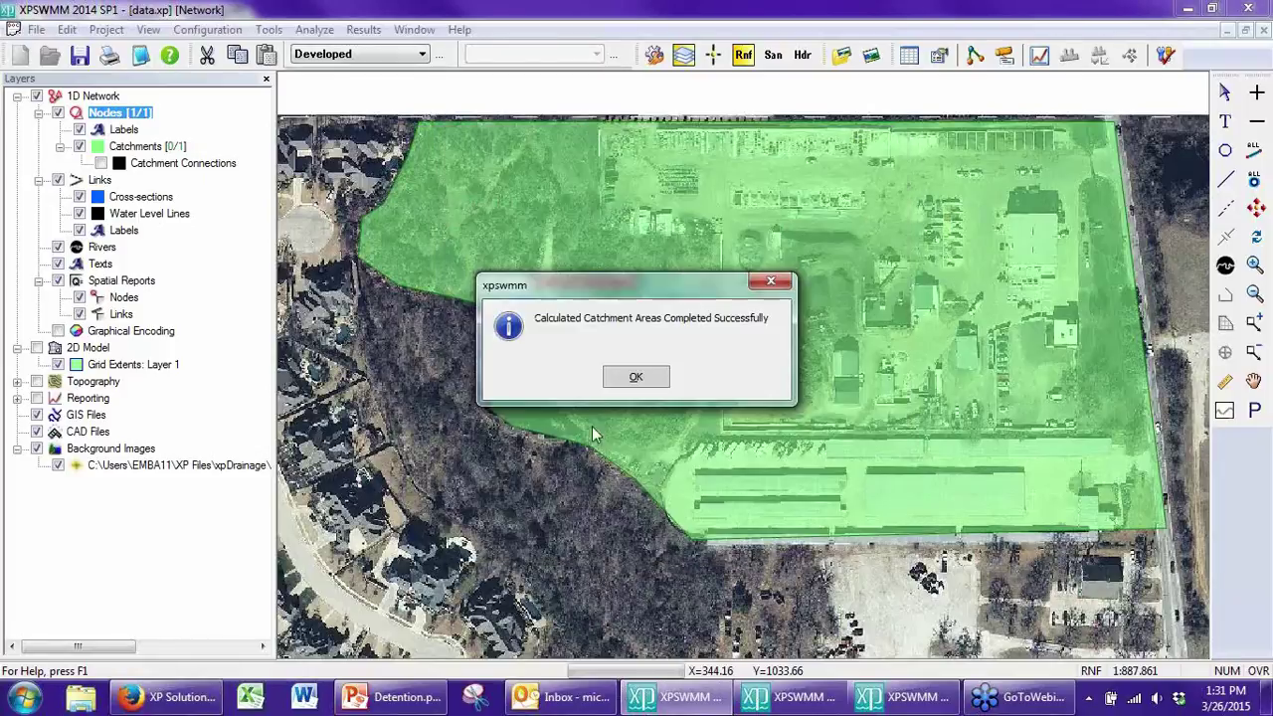
click(635, 375)
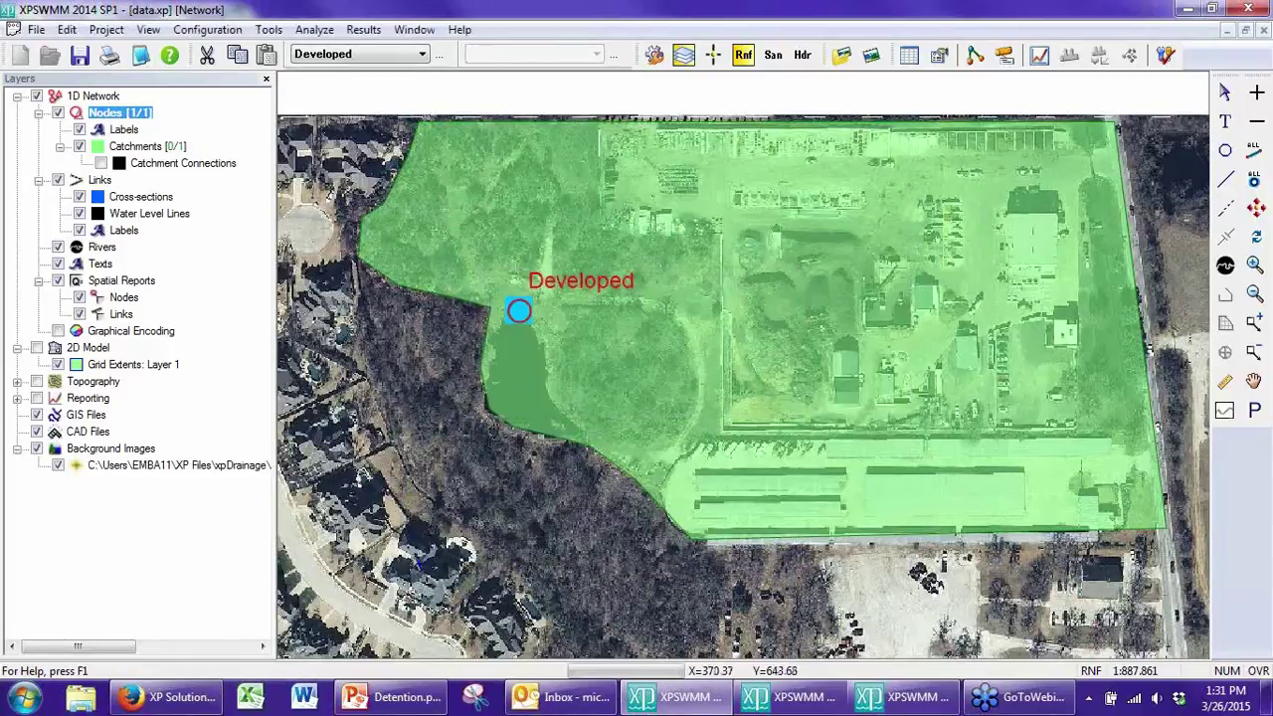
Step: Review the Developed node's runoff data and sub-catchment 1's routing method and rainfall settings, then accept both dialogs unchanged
click(447, 489)
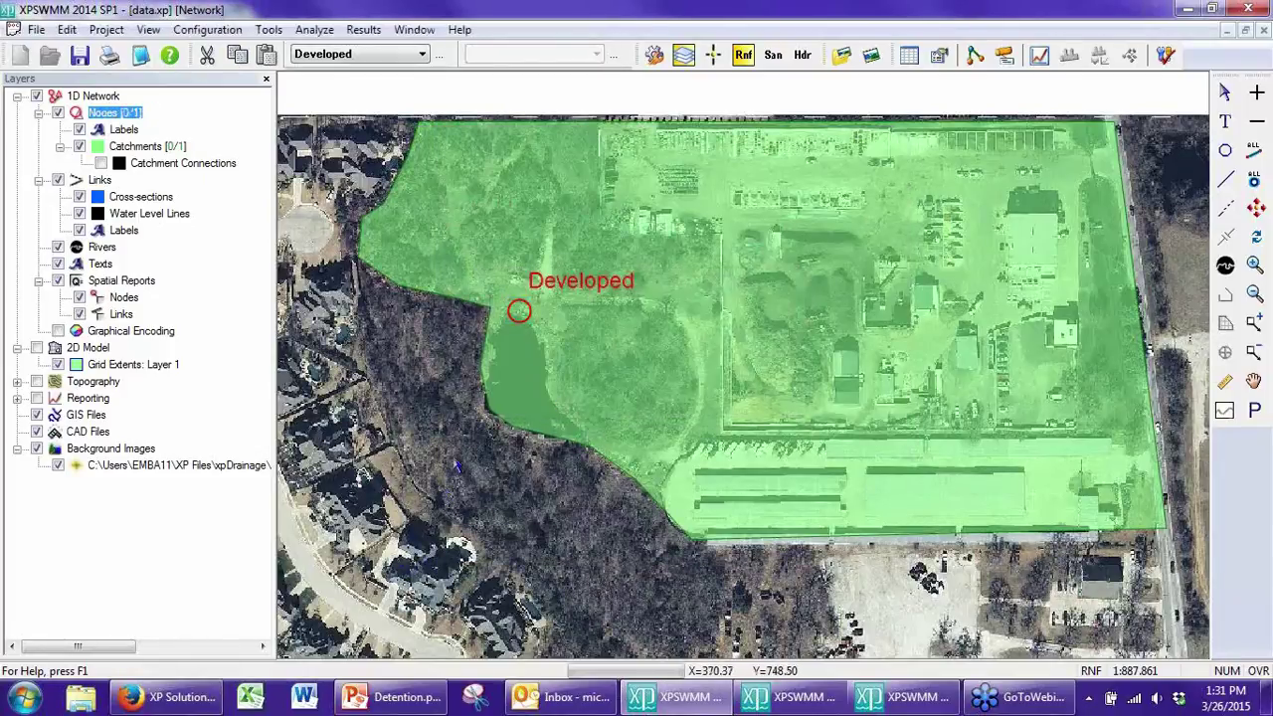
double_click(519, 317)
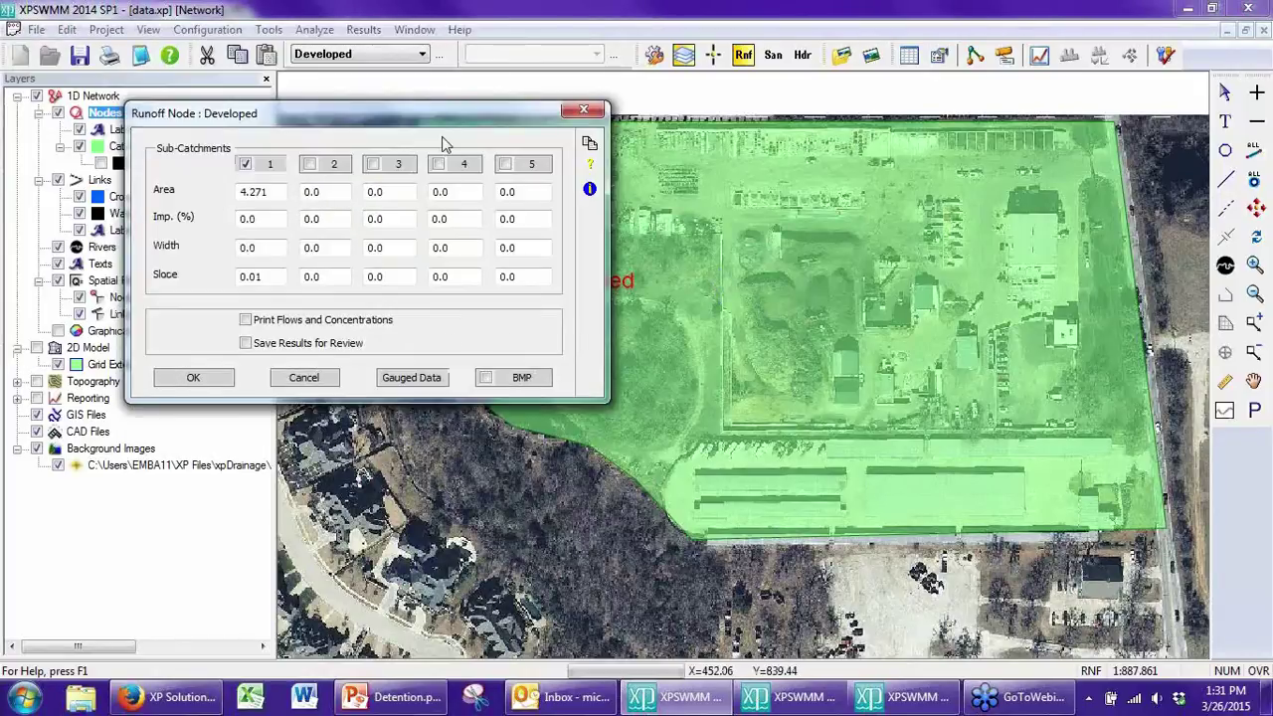
click(544, 234)
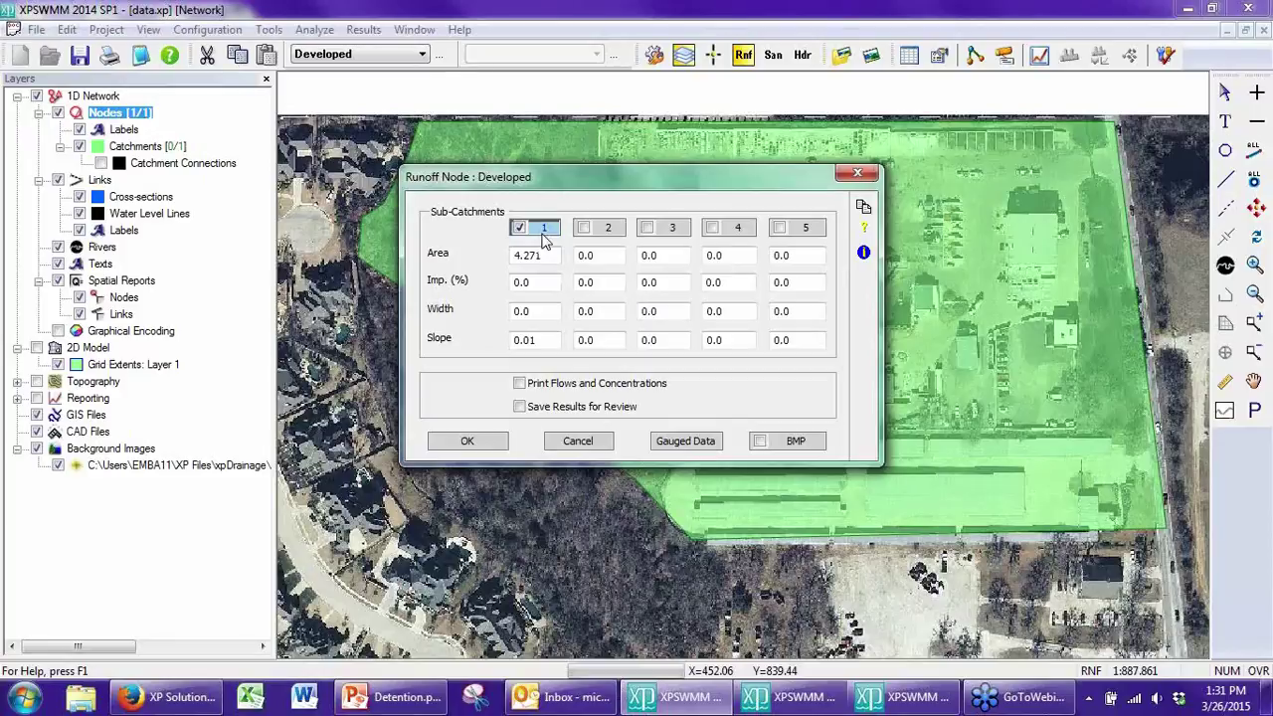
click(543, 230)
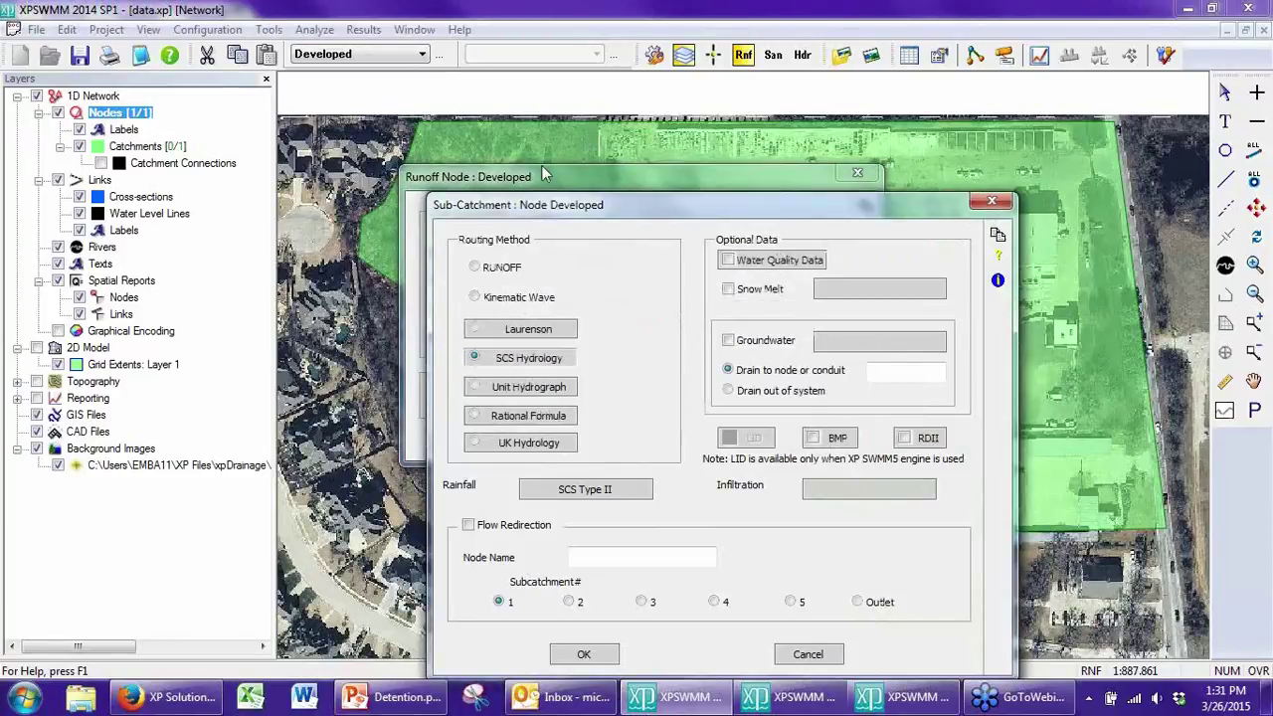
click(486, 279)
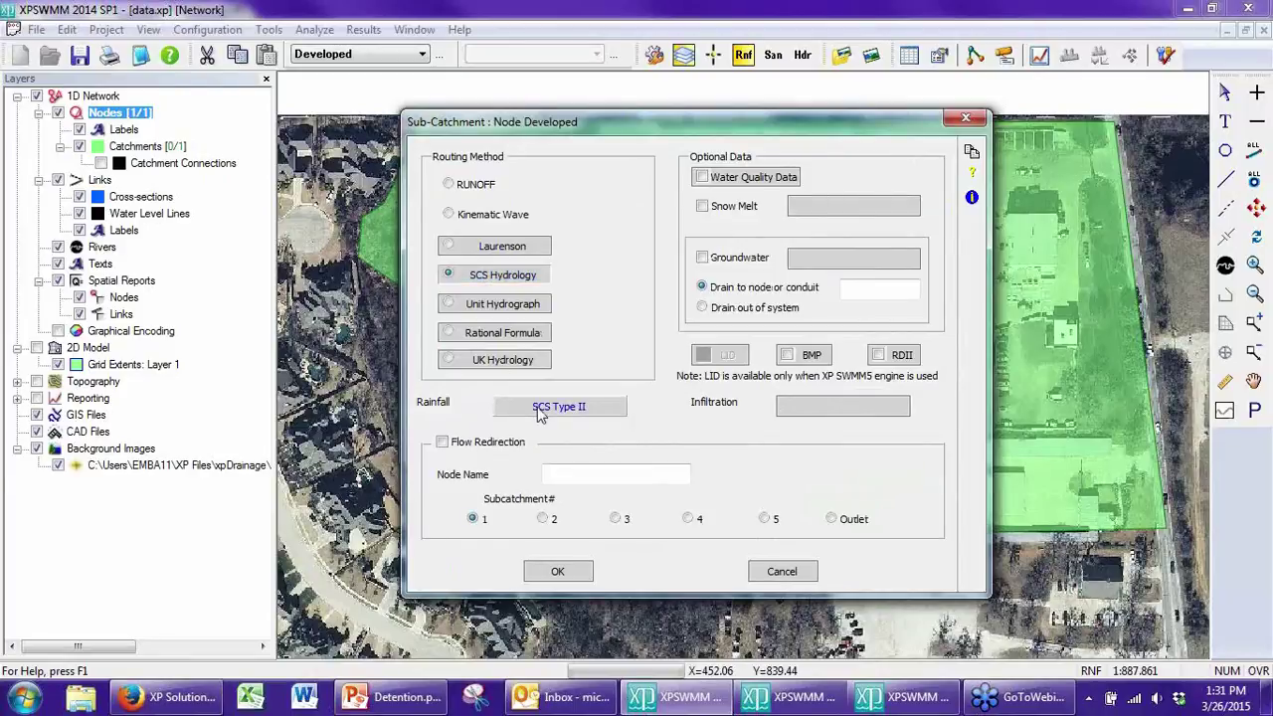
click(572, 573)
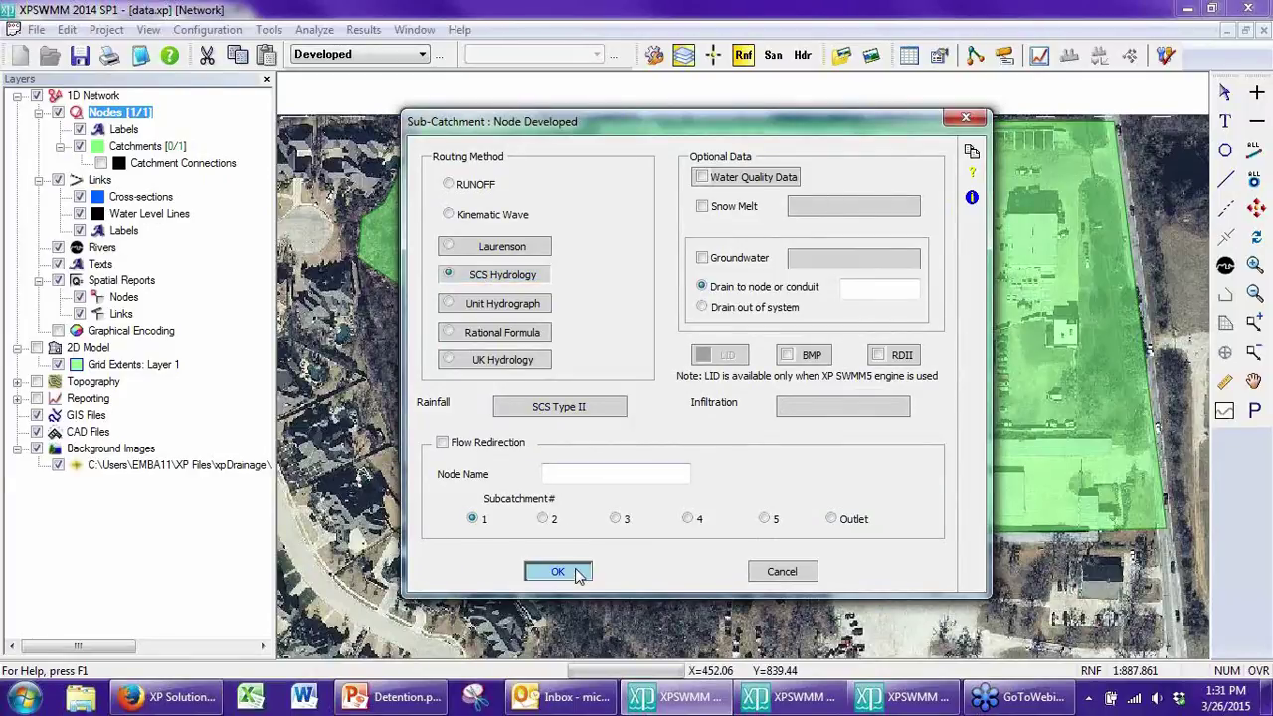
click(467, 442)
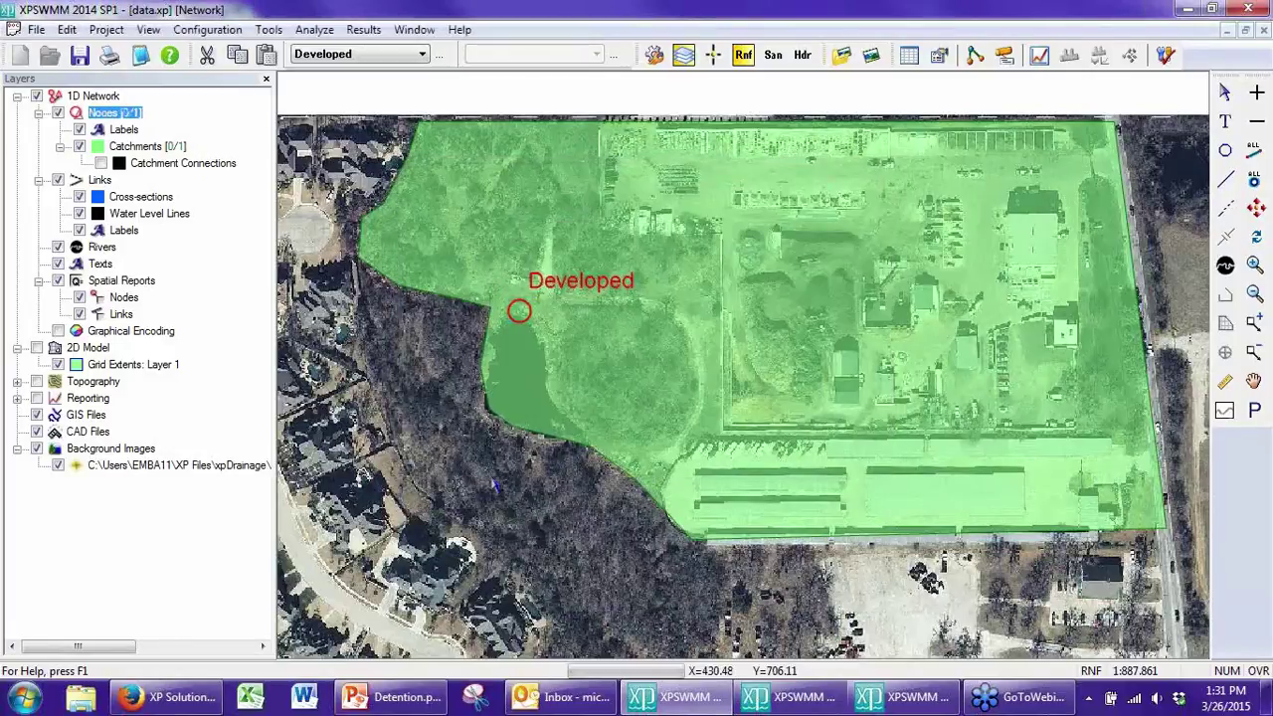
Step: Make Base Scenario the active scenario and look over the scenario tree in the Scenario Manager without changing it
click(419, 55)
click(338, 71)
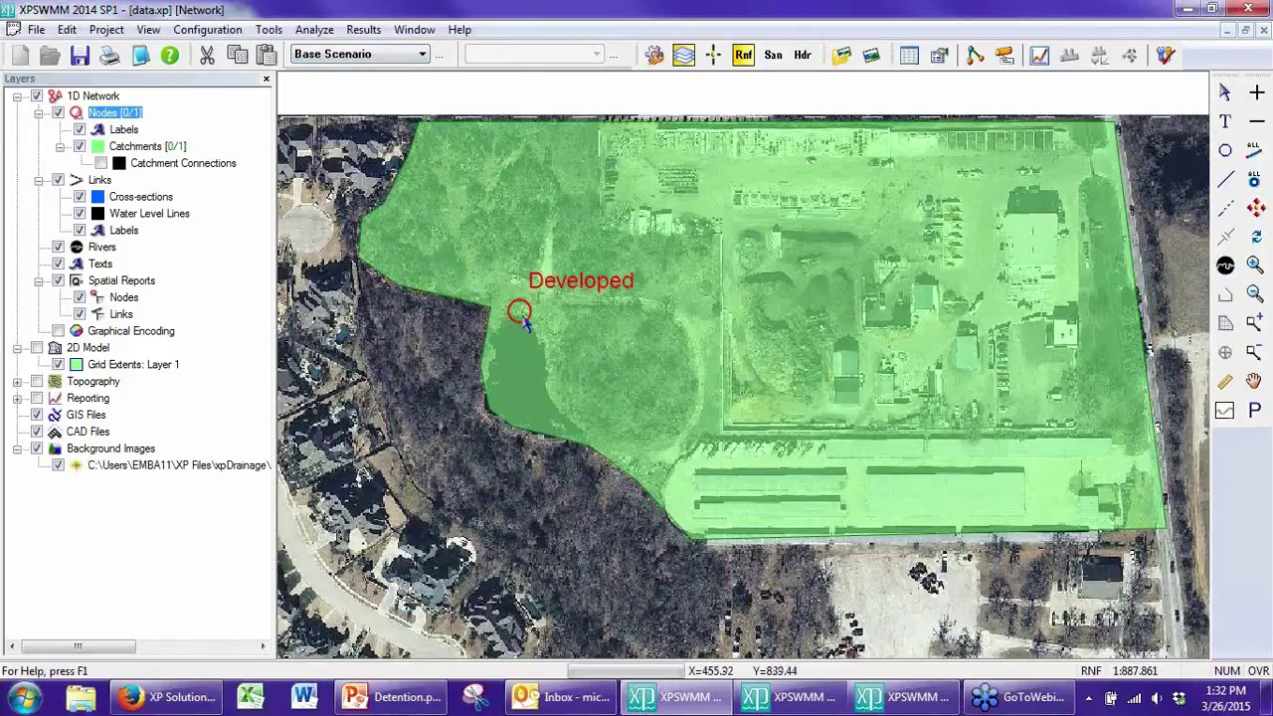
click(439, 55)
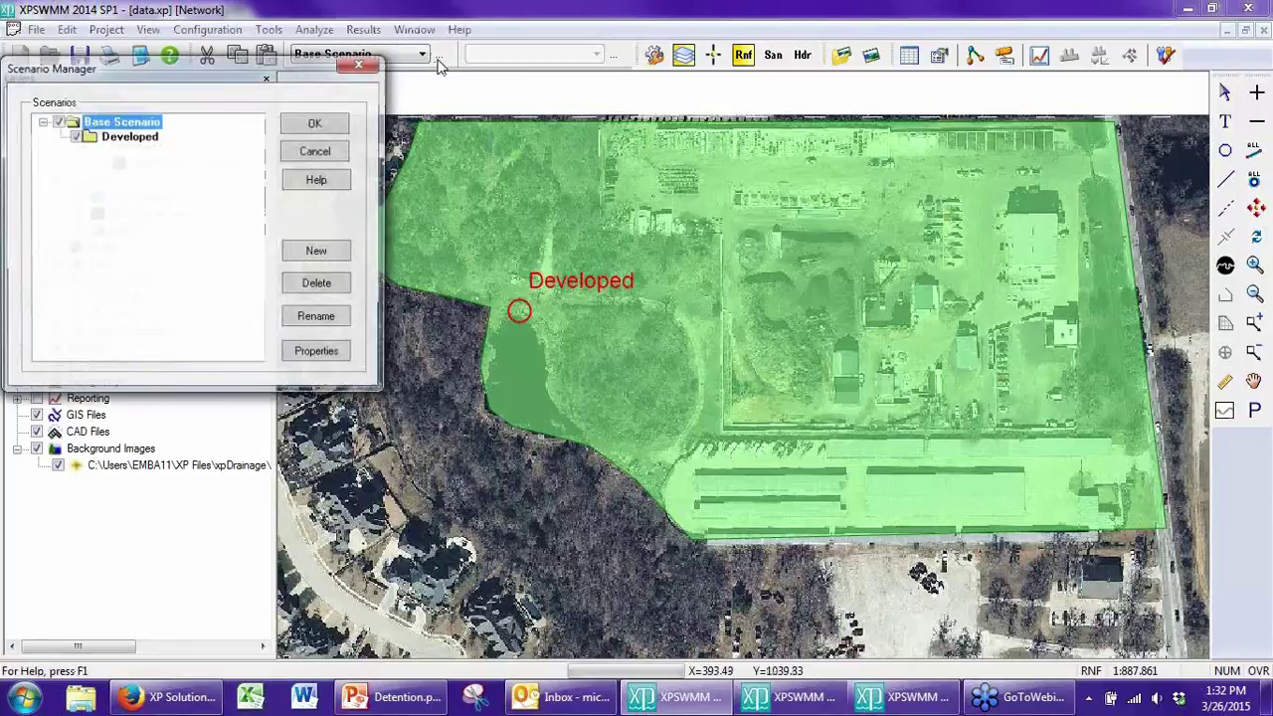
click(339, 152)
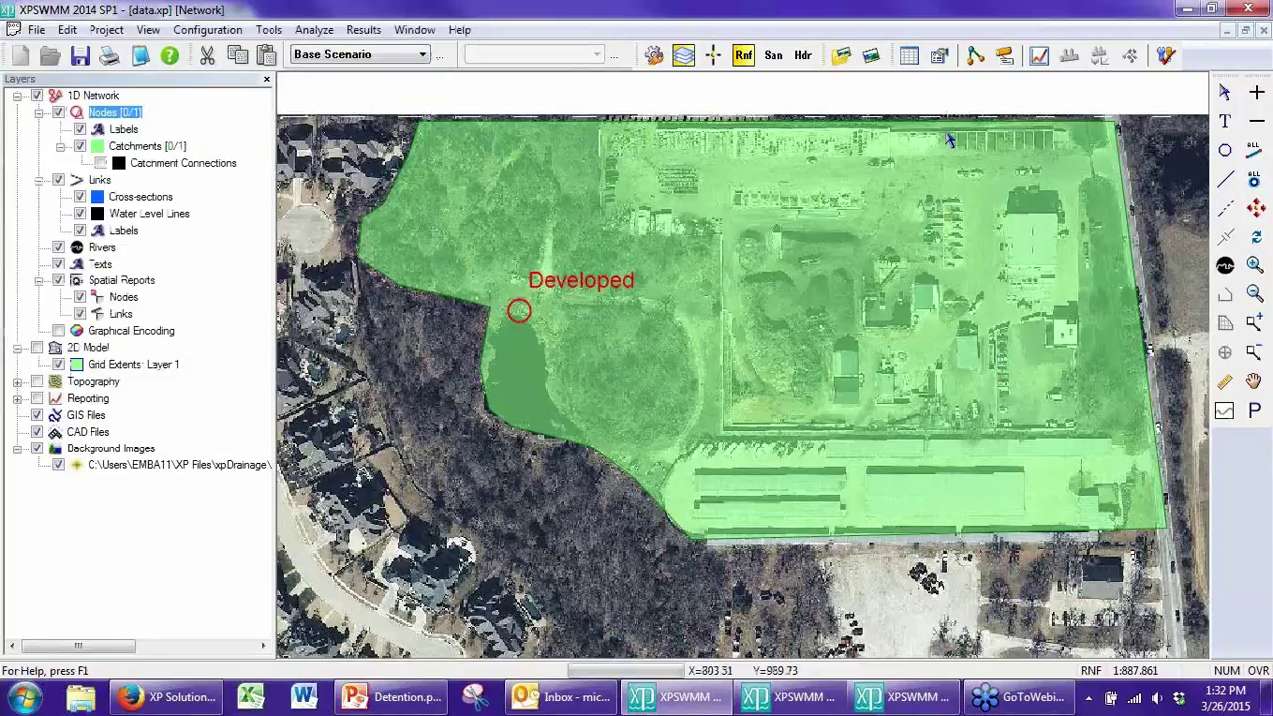
Step: Review the Developed node's flow hydrographs for all scenarios, then close the graph and clear the node selection
click(519, 310)
right_click(520, 306)
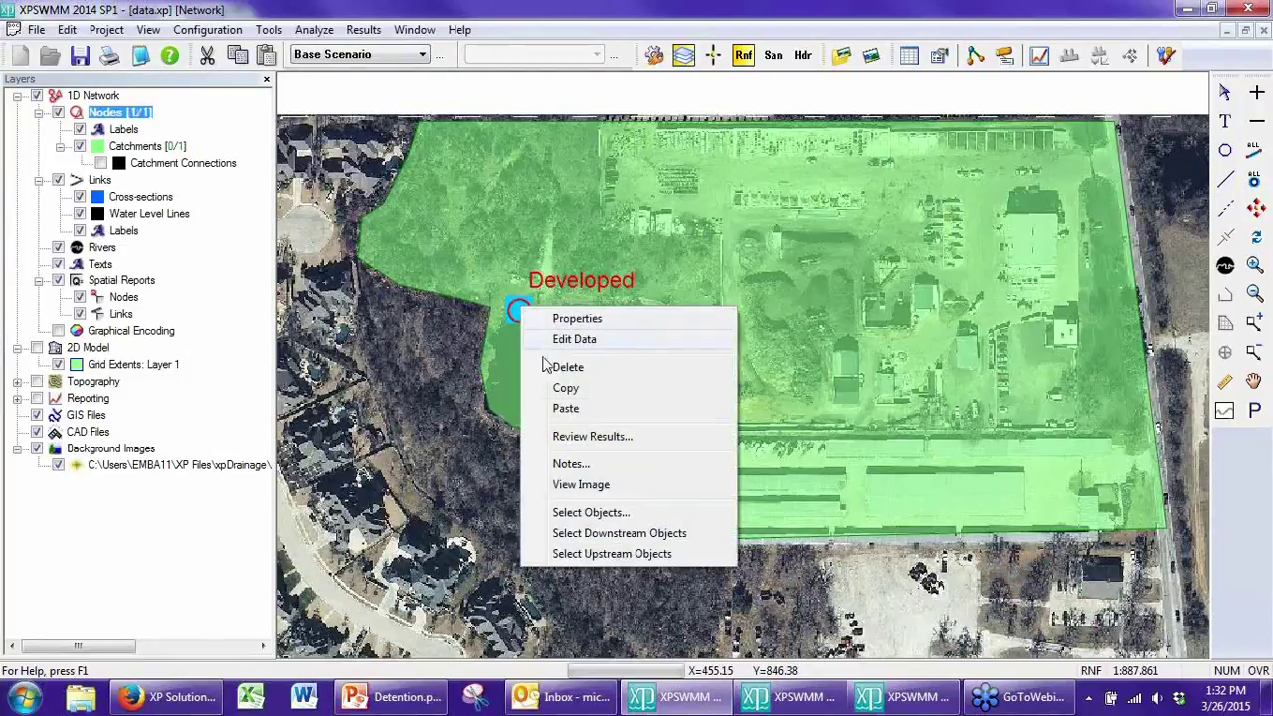
click(569, 435)
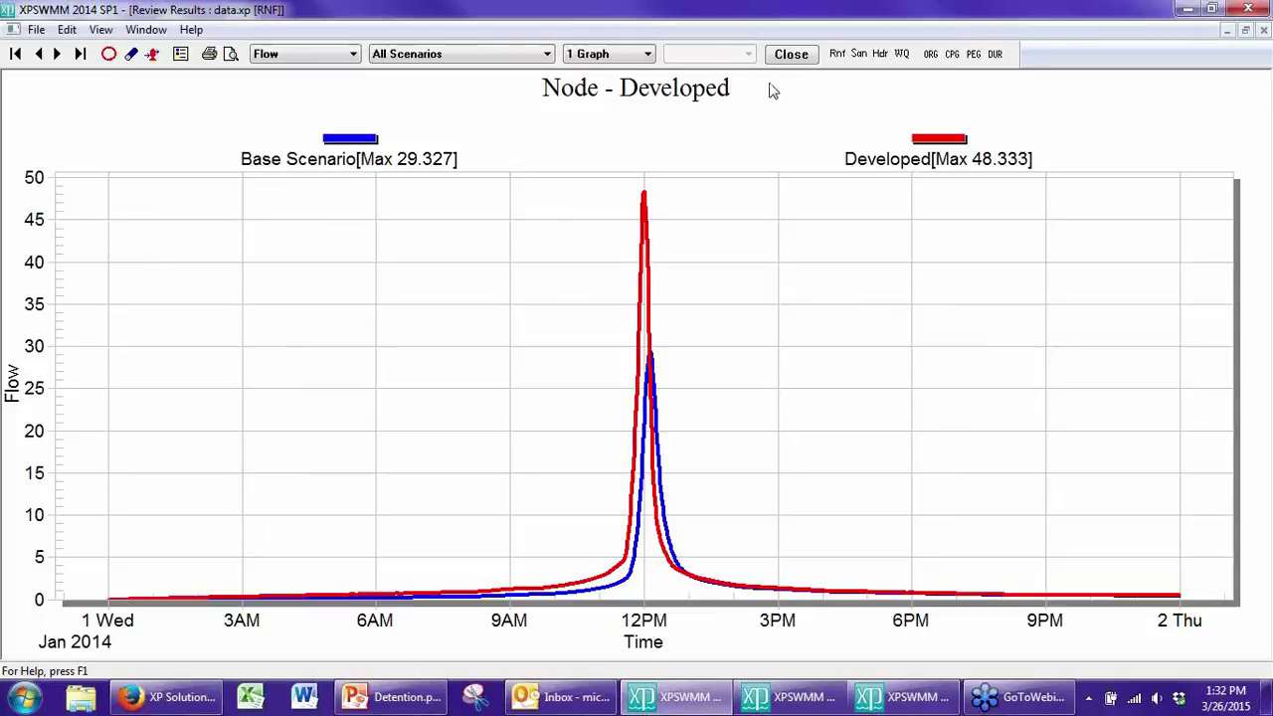
click(790, 54)
click(497, 425)
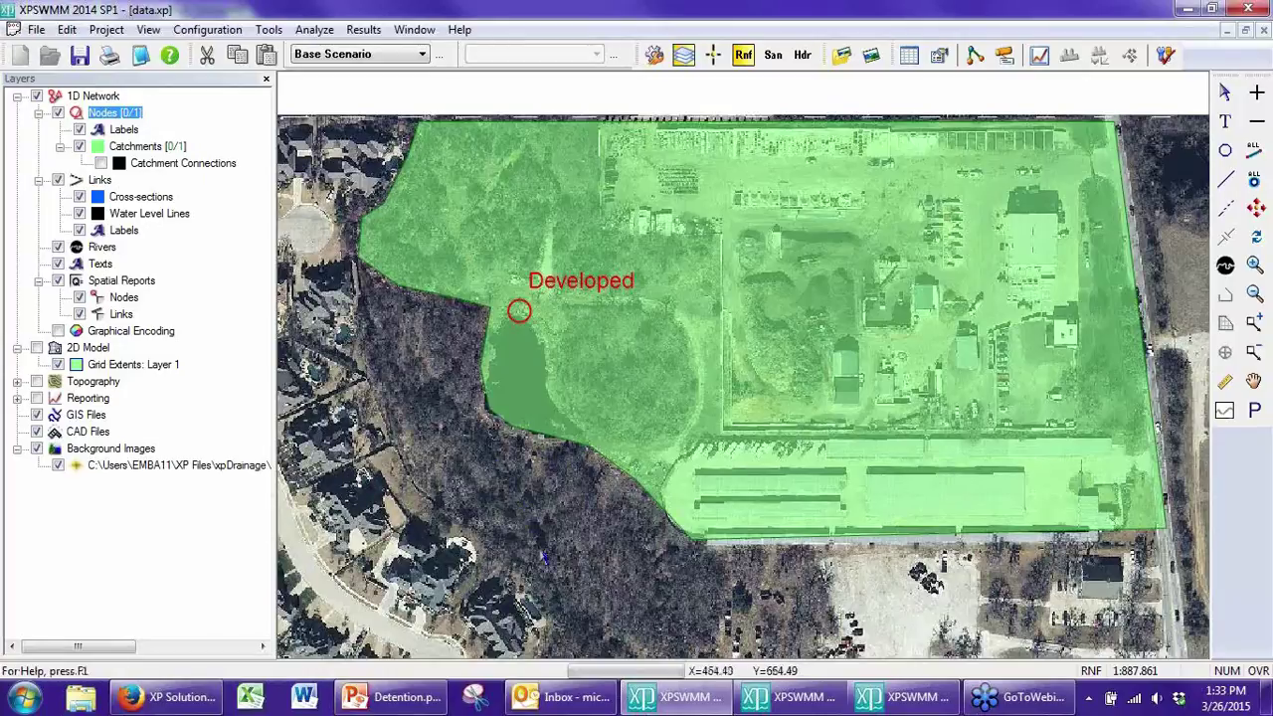
Step: Switch to the Industrial Site_US.xp model, collapse the Reporting and Topography layer groups, and show the background image
click(888, 696)
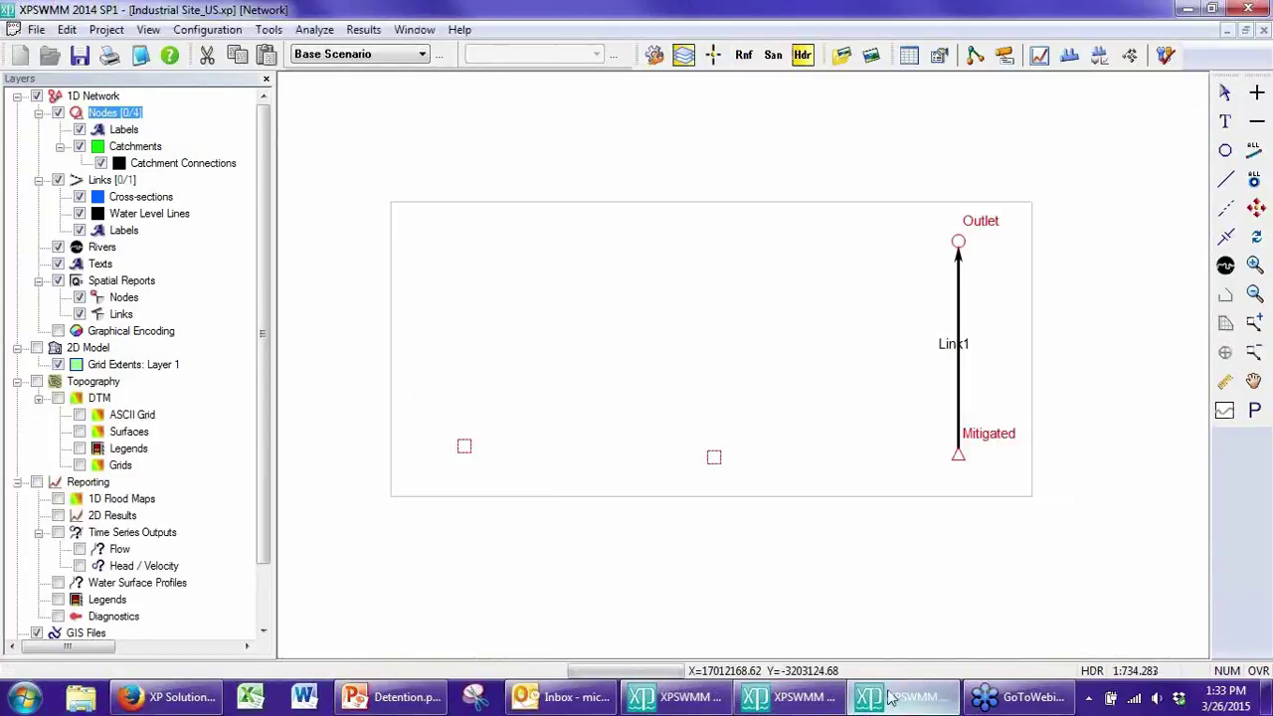
scroll(254, 604, down, 2)
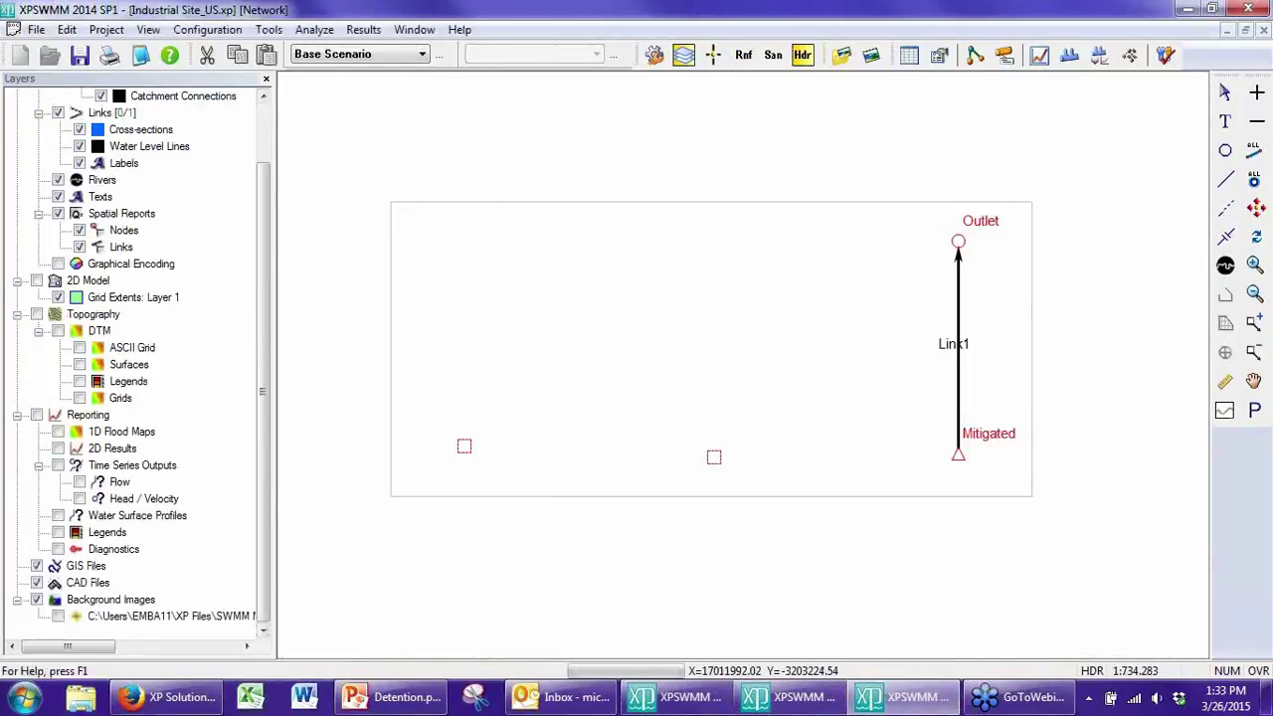
click(17, 415)
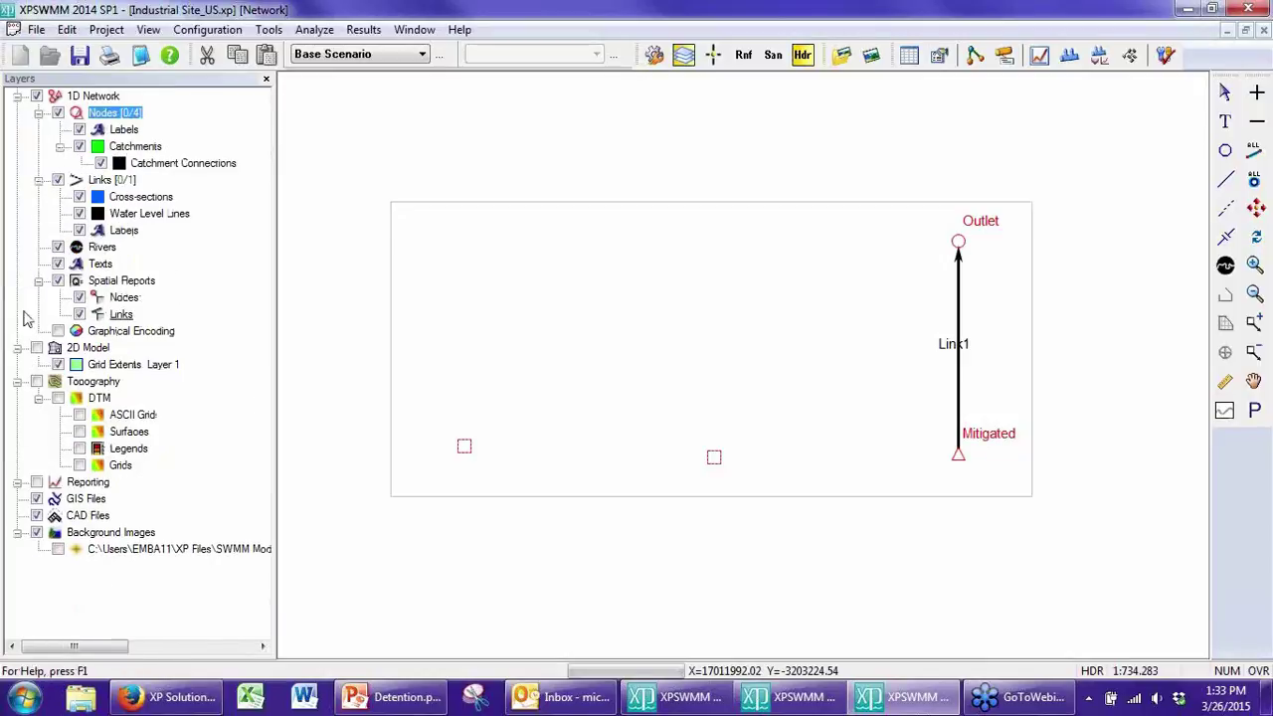
click(16, 381)
click(62, 468)
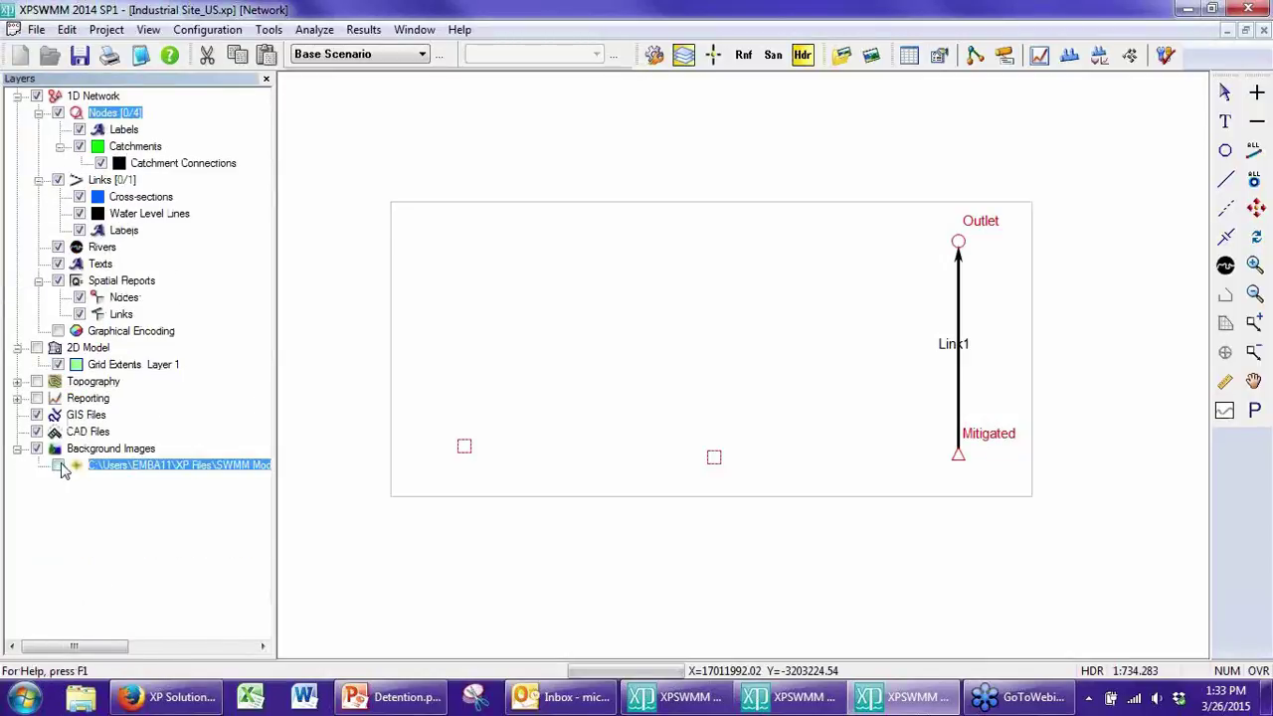
click(59, 465)
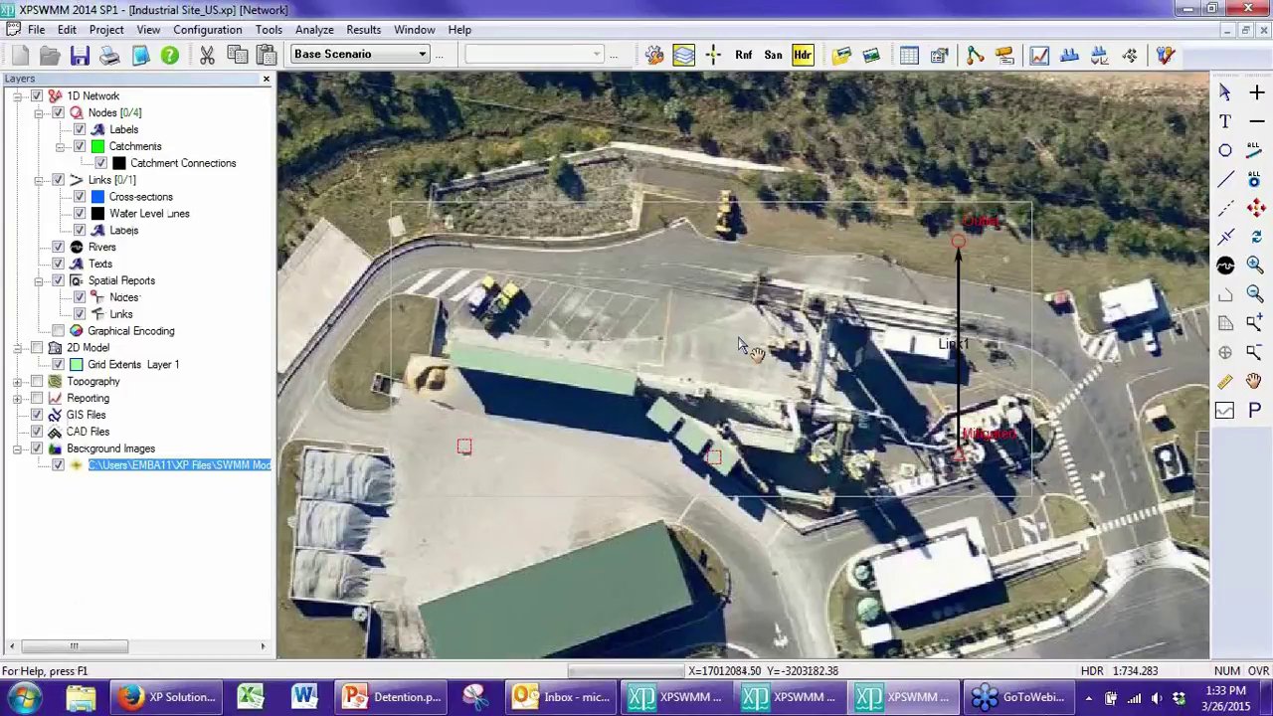
Step: Look over the whole industrial site in the aerial background image, then hide the image
drag(737, 344, 746, 338)
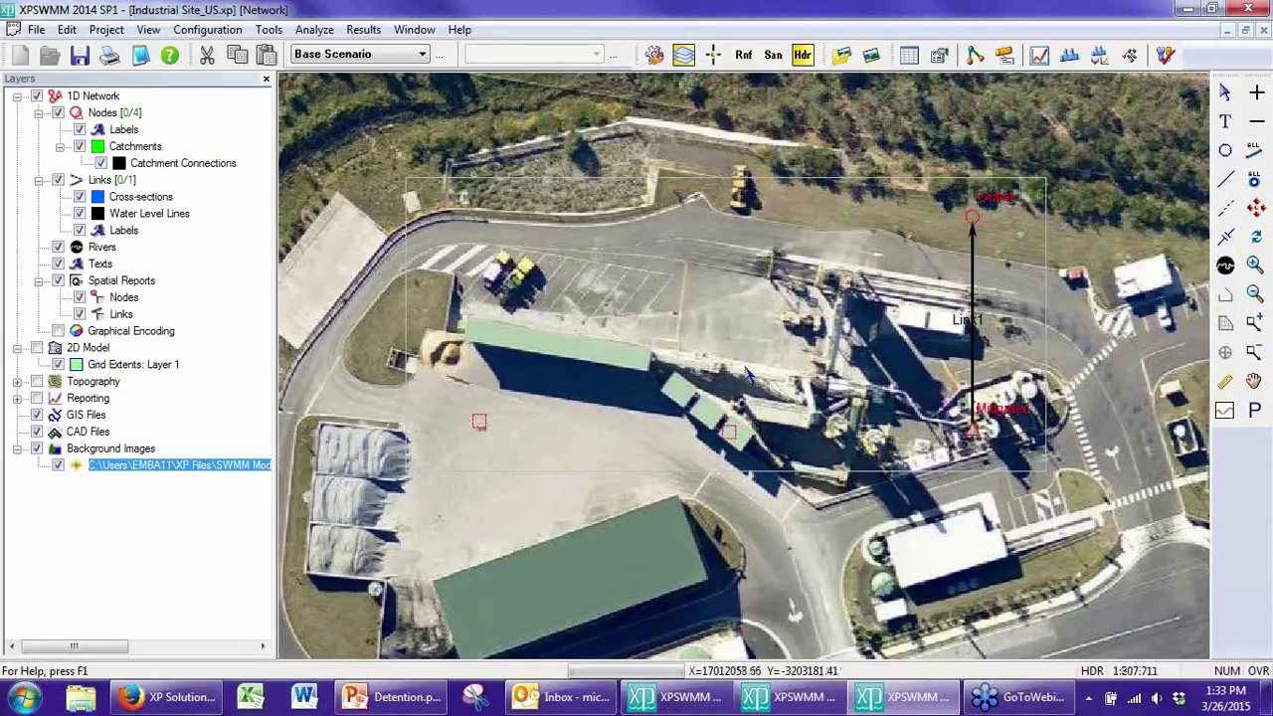
scroll(748, 373, up, 2)
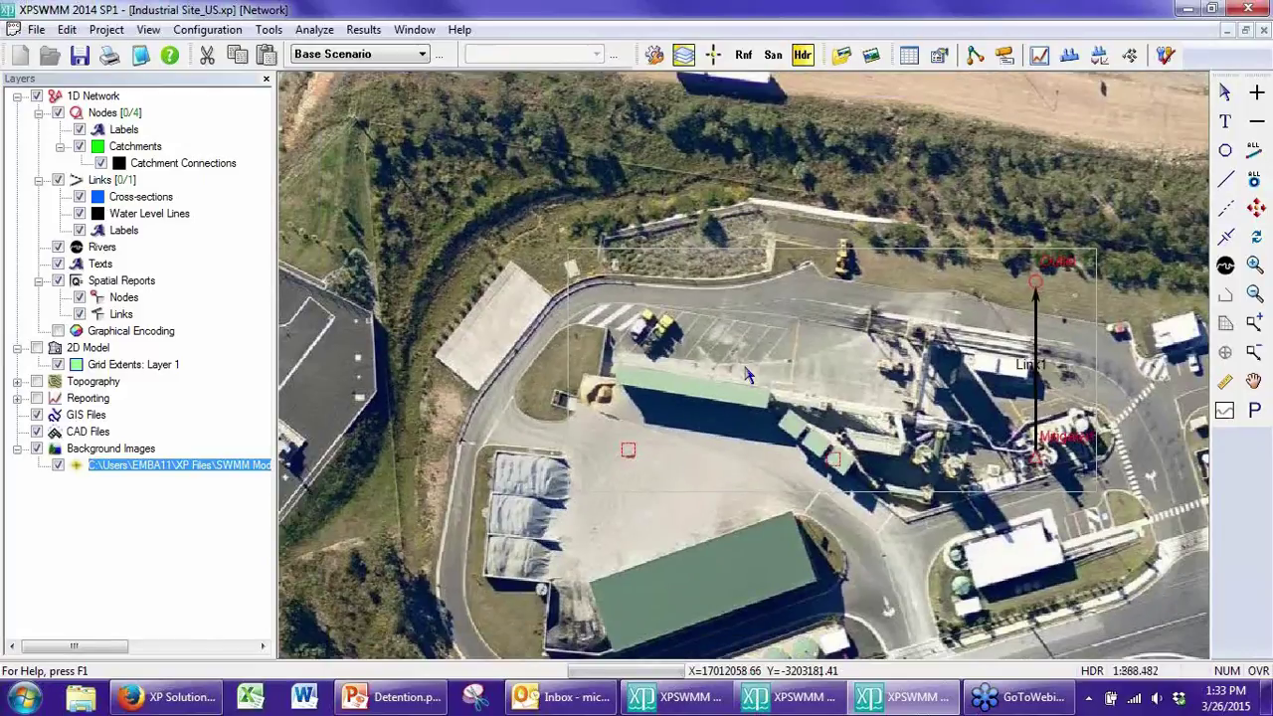
scroll(747, 372, down, 2)
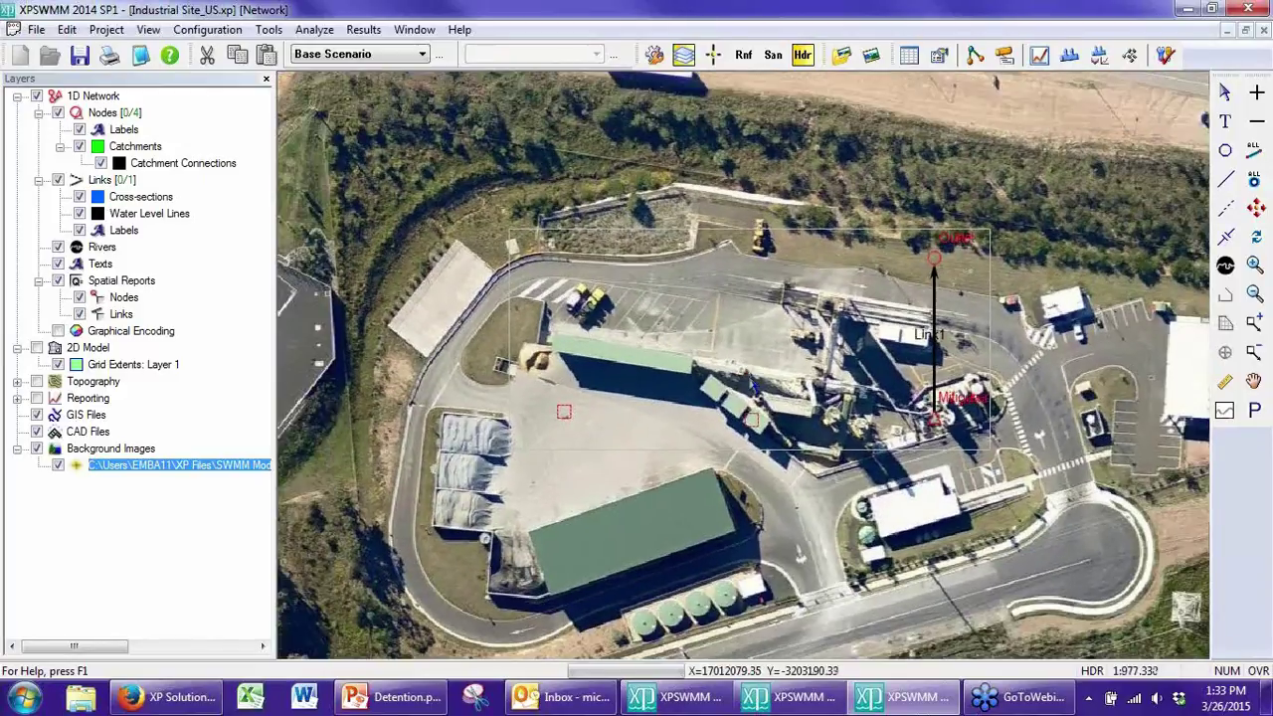
scroll(753, 387, down, 2)
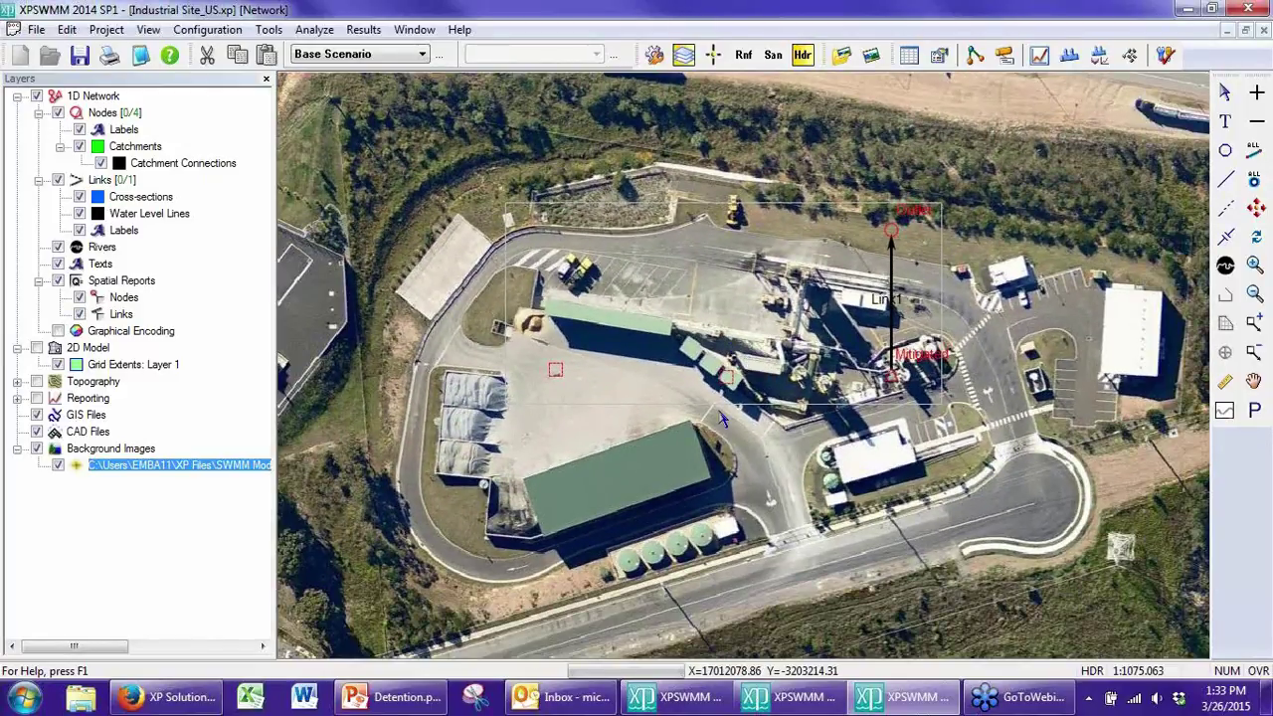
scroll(723, 419, down, 2)
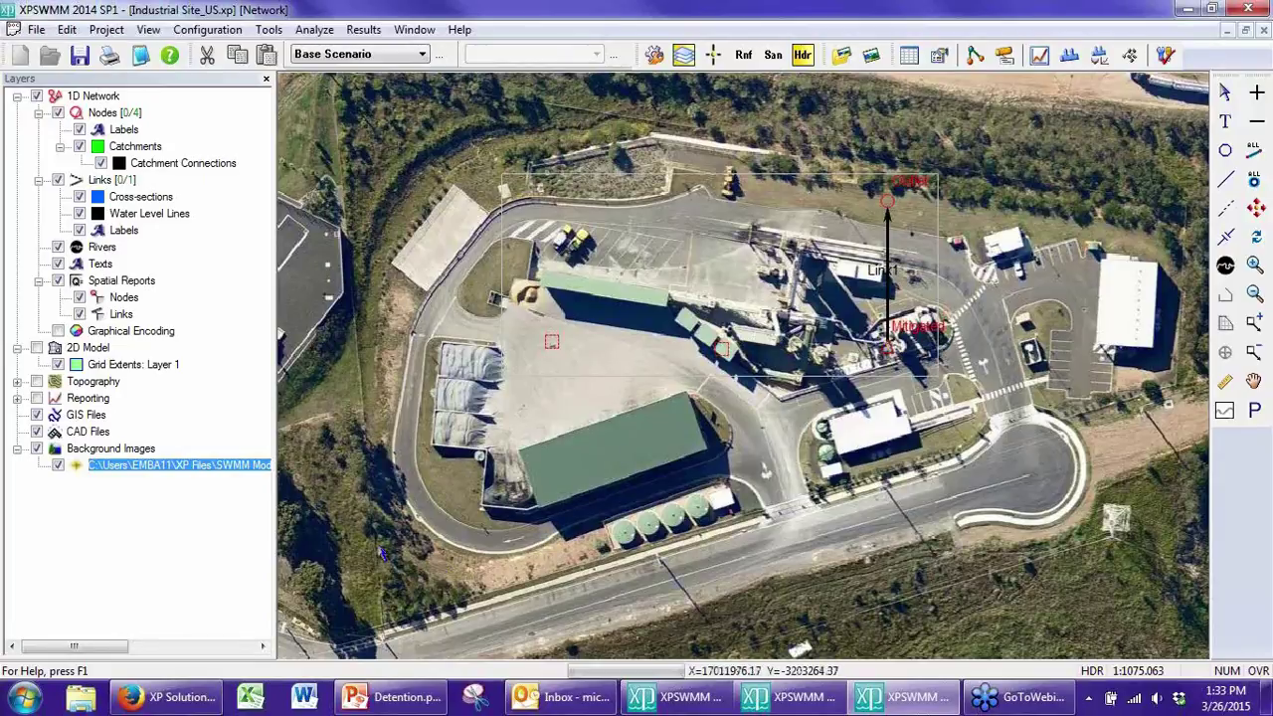
click(57, 464)
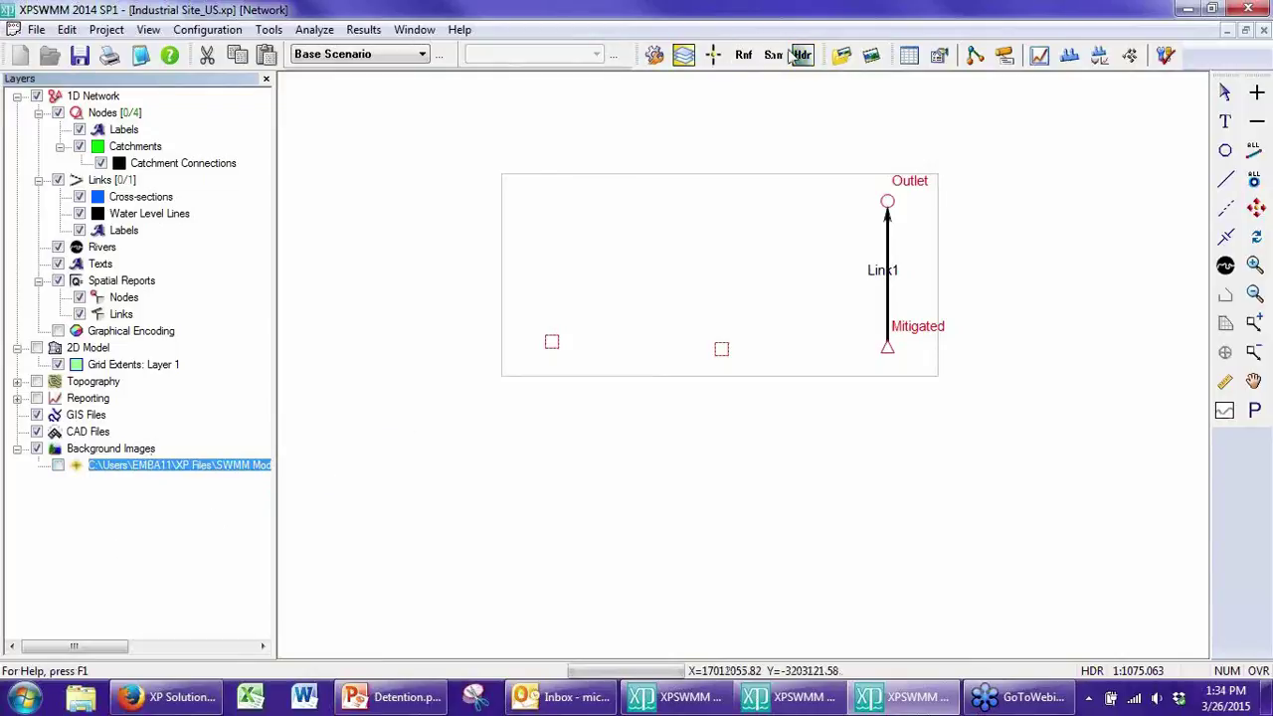
Step: Switch the network to Runoff mode and check the Scenario Manager's scenario list without changing it
click(745, 55)
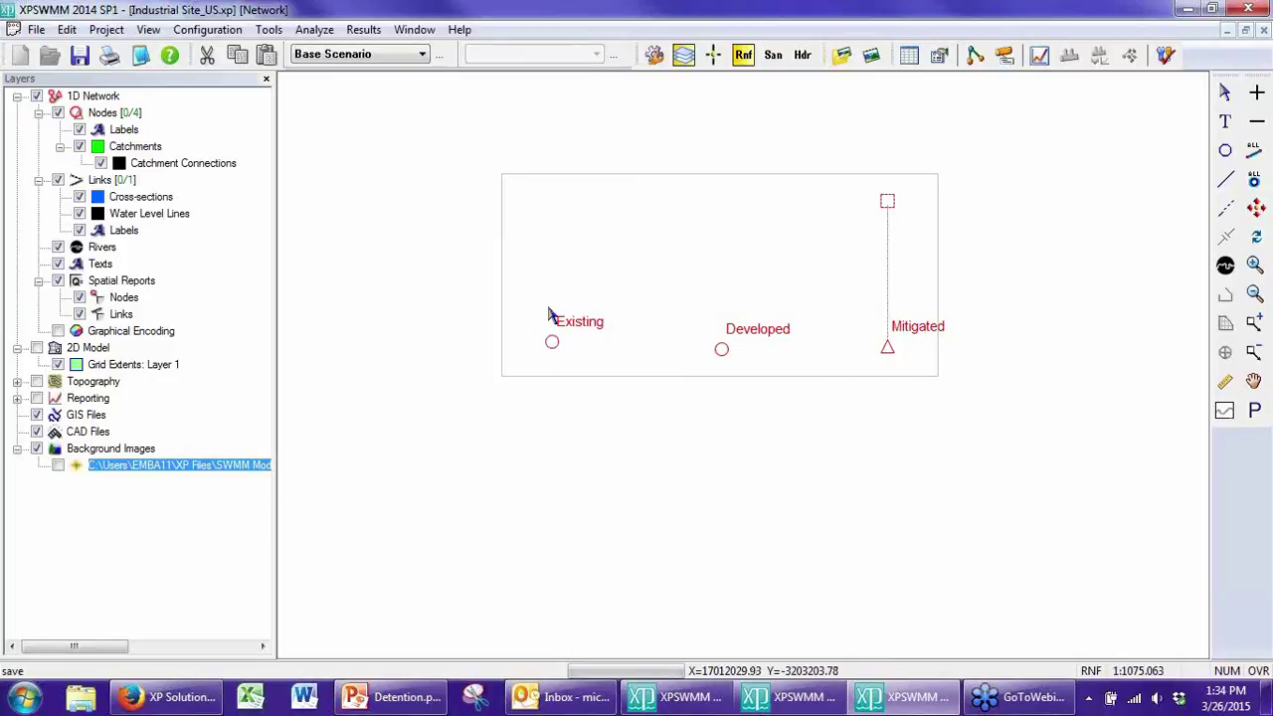
click(440, 54)
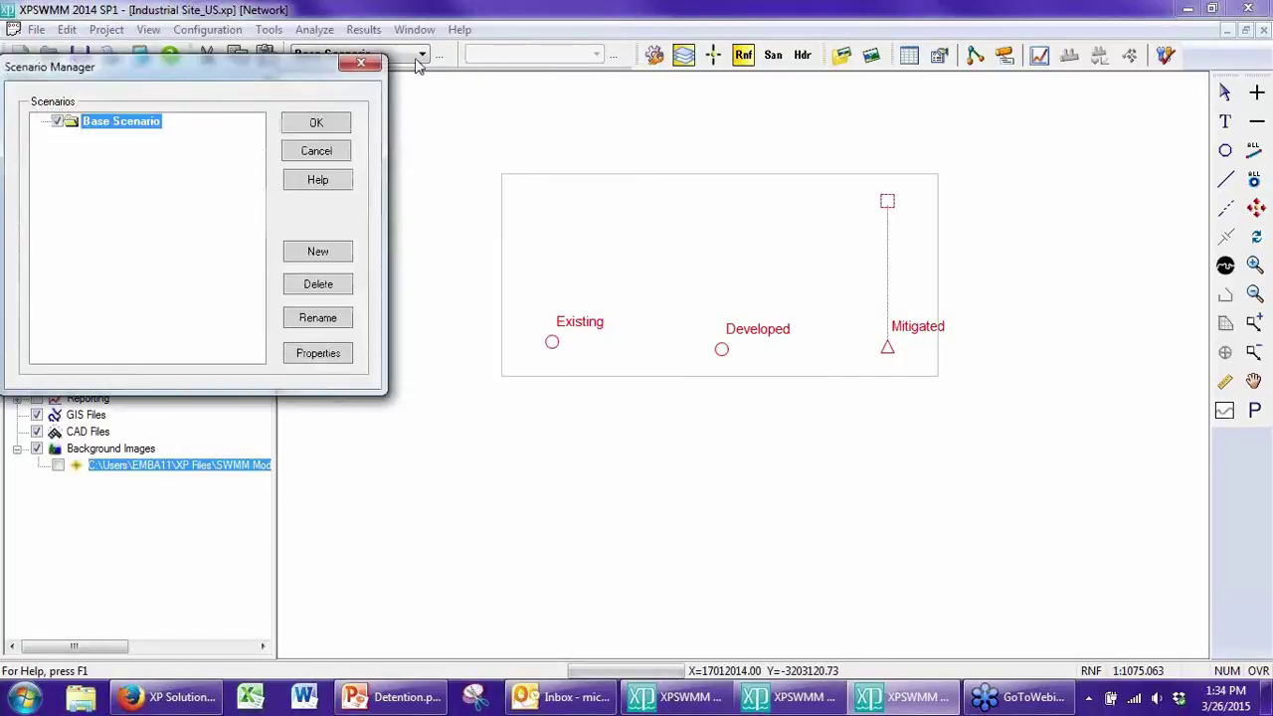
key(Escape)
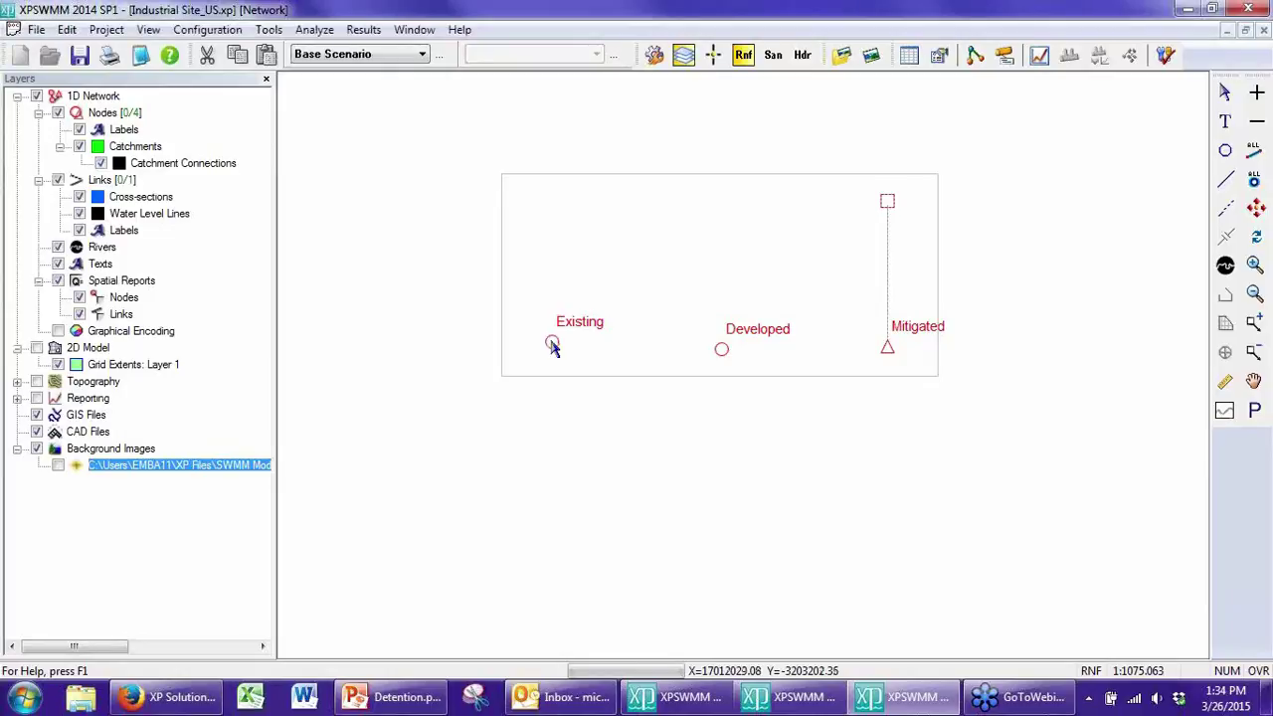
Step: Review the Existing node's rainfall and runoff flow hydrograph, then close the graph
right_click(553, 344)
click(616, 471)
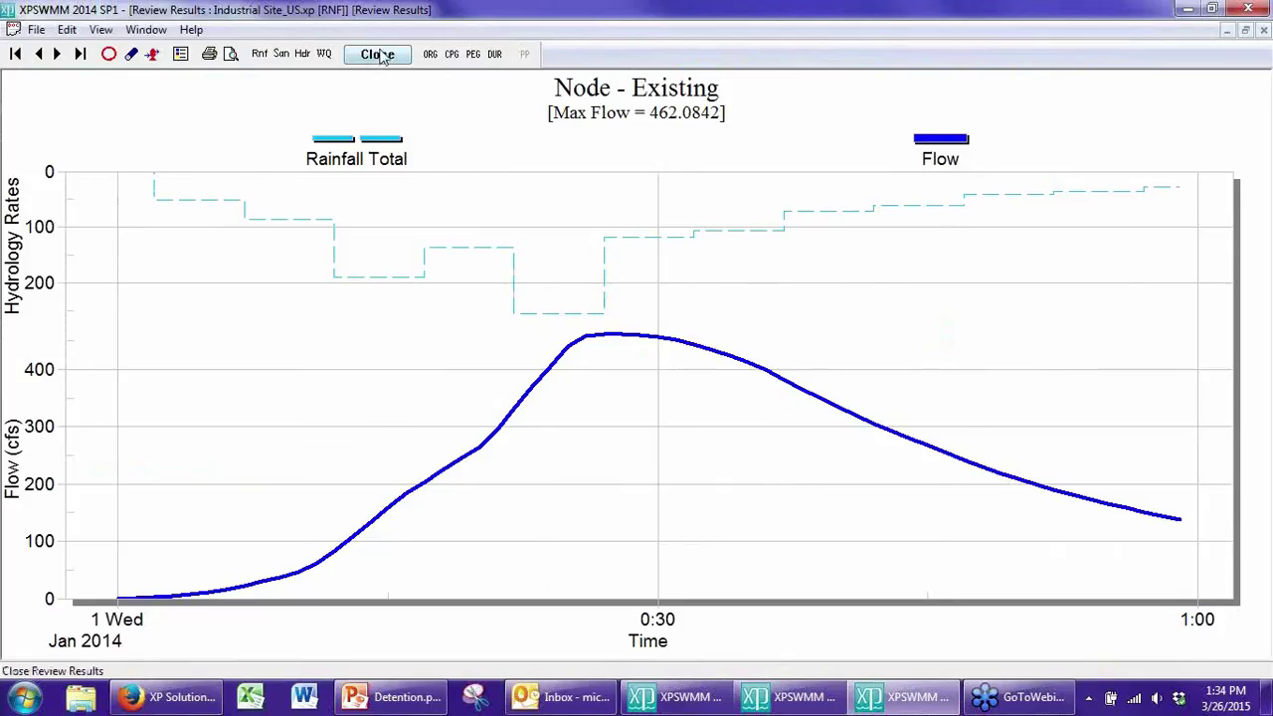
click(378, 55)
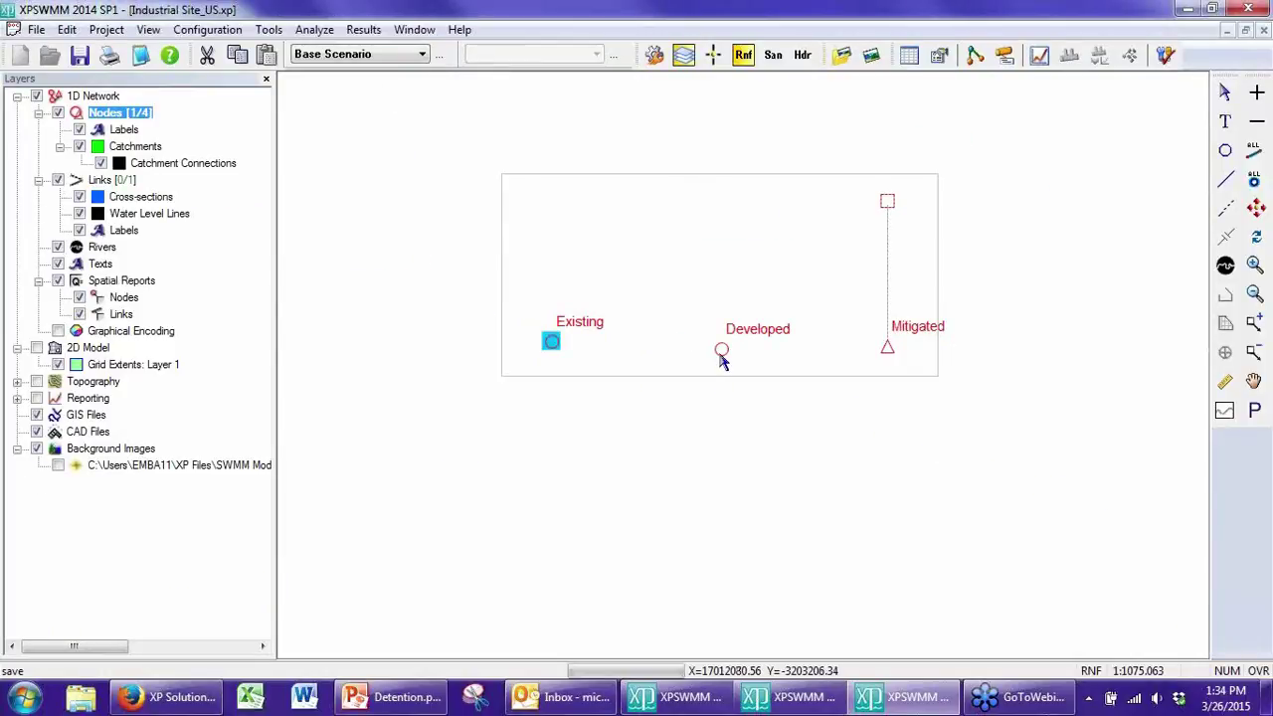
Step: Examine the Mitigated node's sub-catchment areas, imperviousness and slopes in its runoff data, then close the dialog unchanged
click(721, 350)
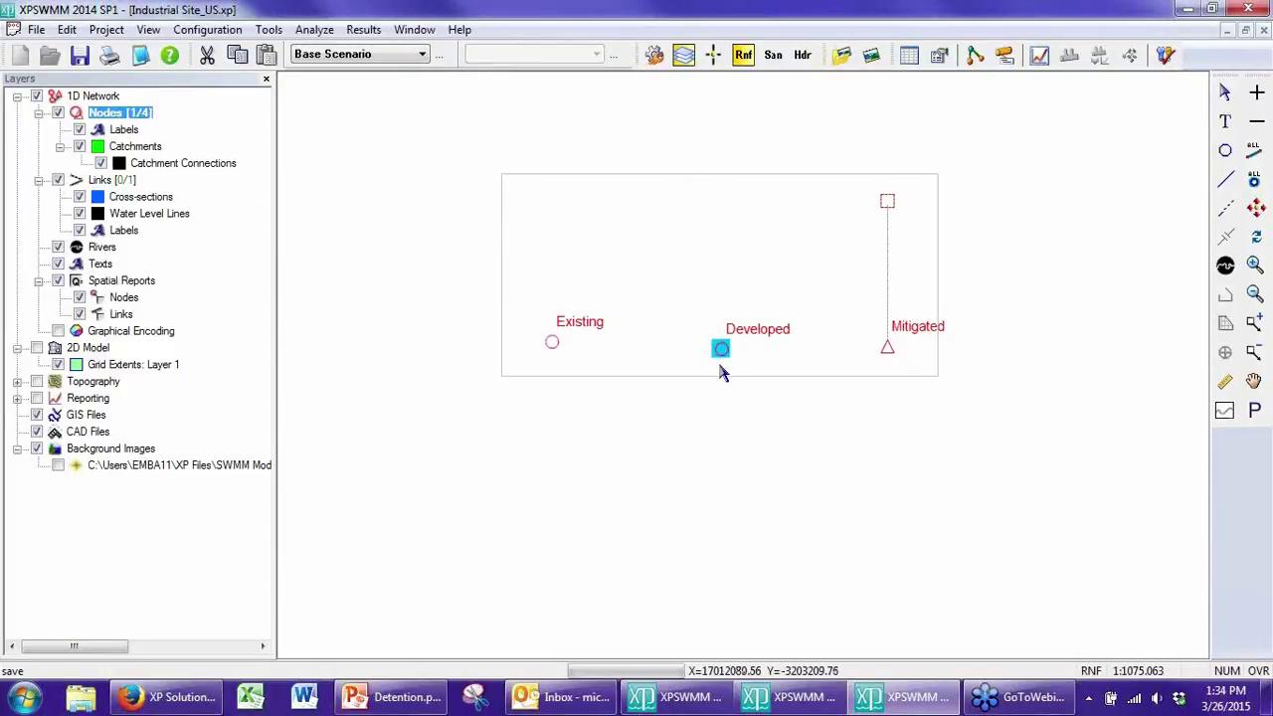
double_click(887, 347)
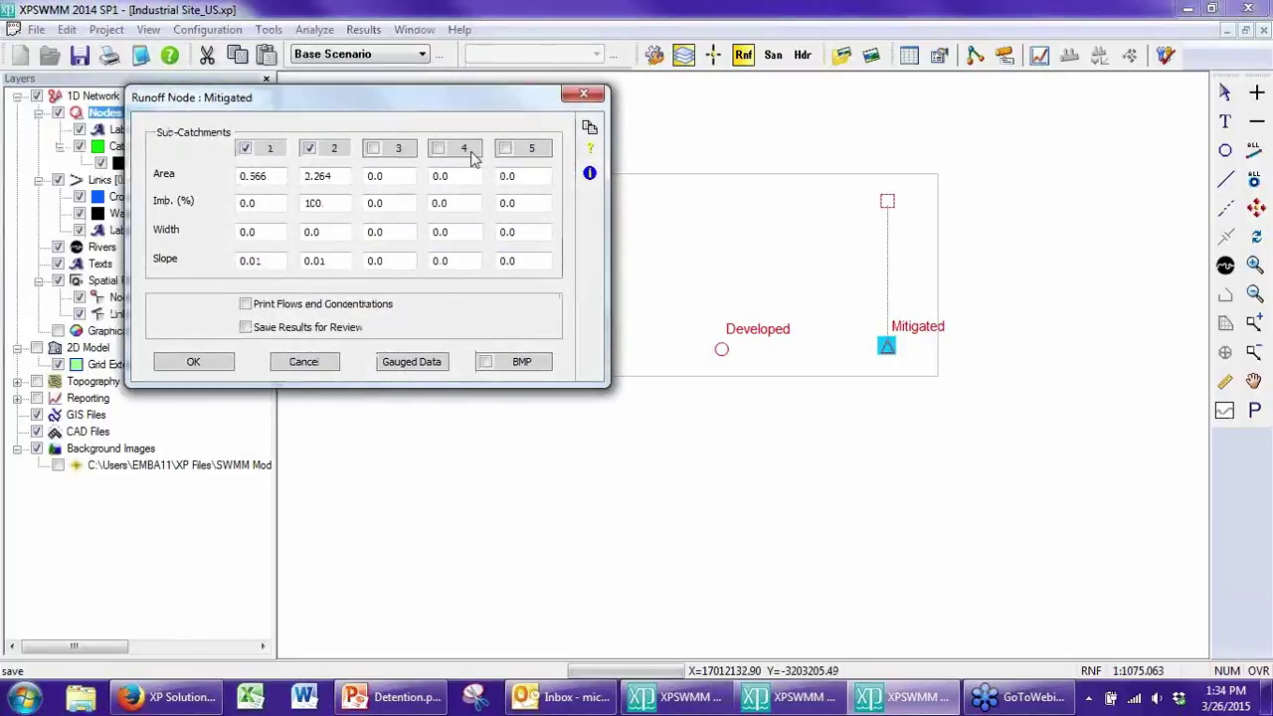
click(510, 411)
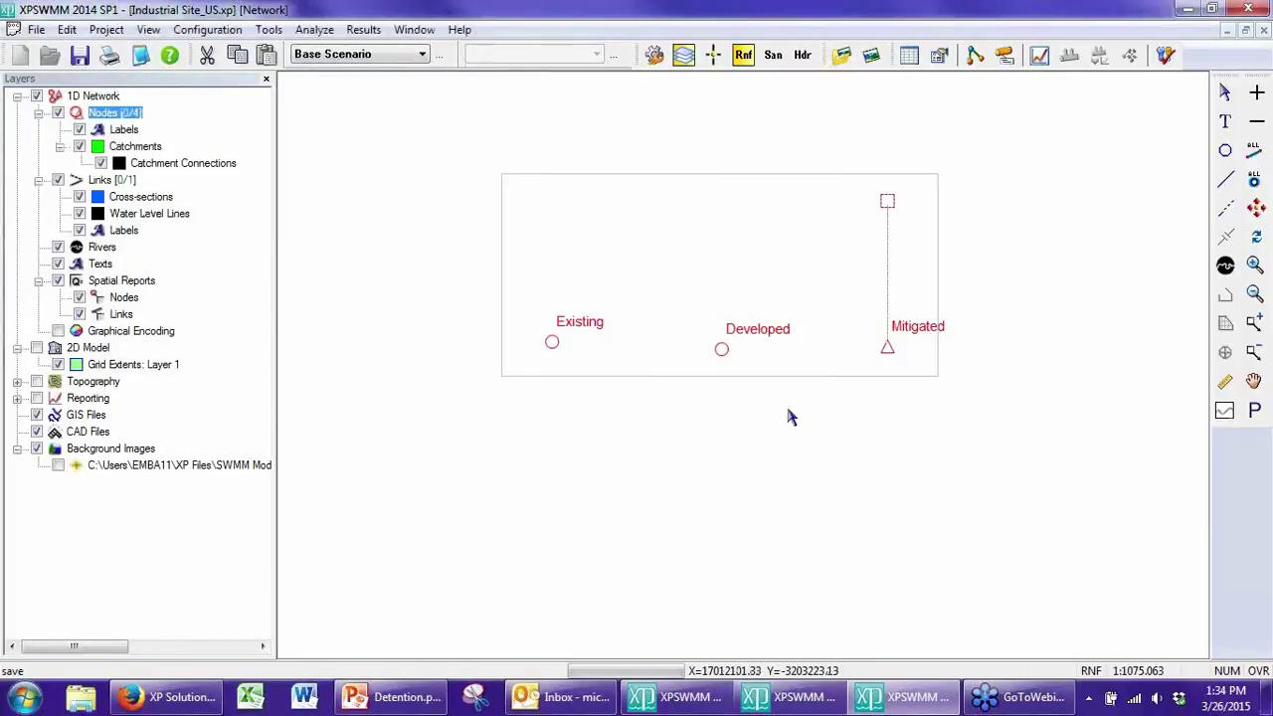
Step: Switch the network to Hydraulics mode and check the Mitigated node's spill crest, invert and storage flag, then close its data unchanged
click(802, 55)
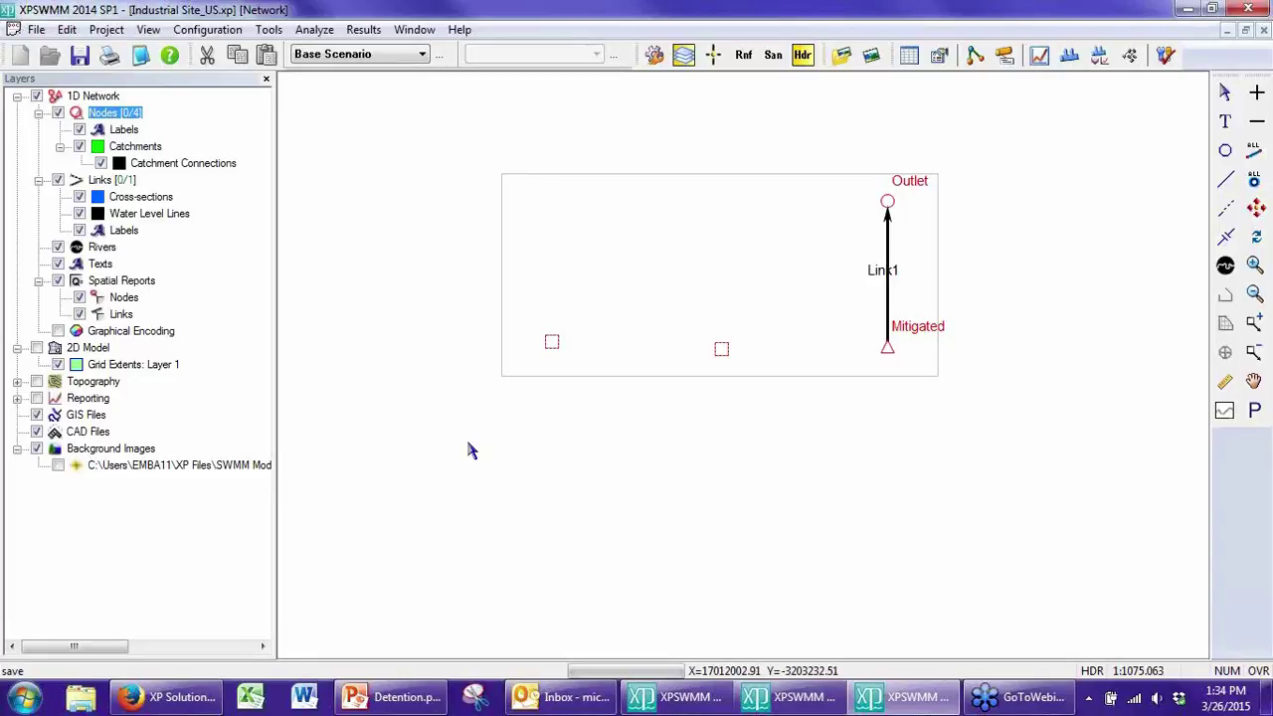
double_click(887, 347)
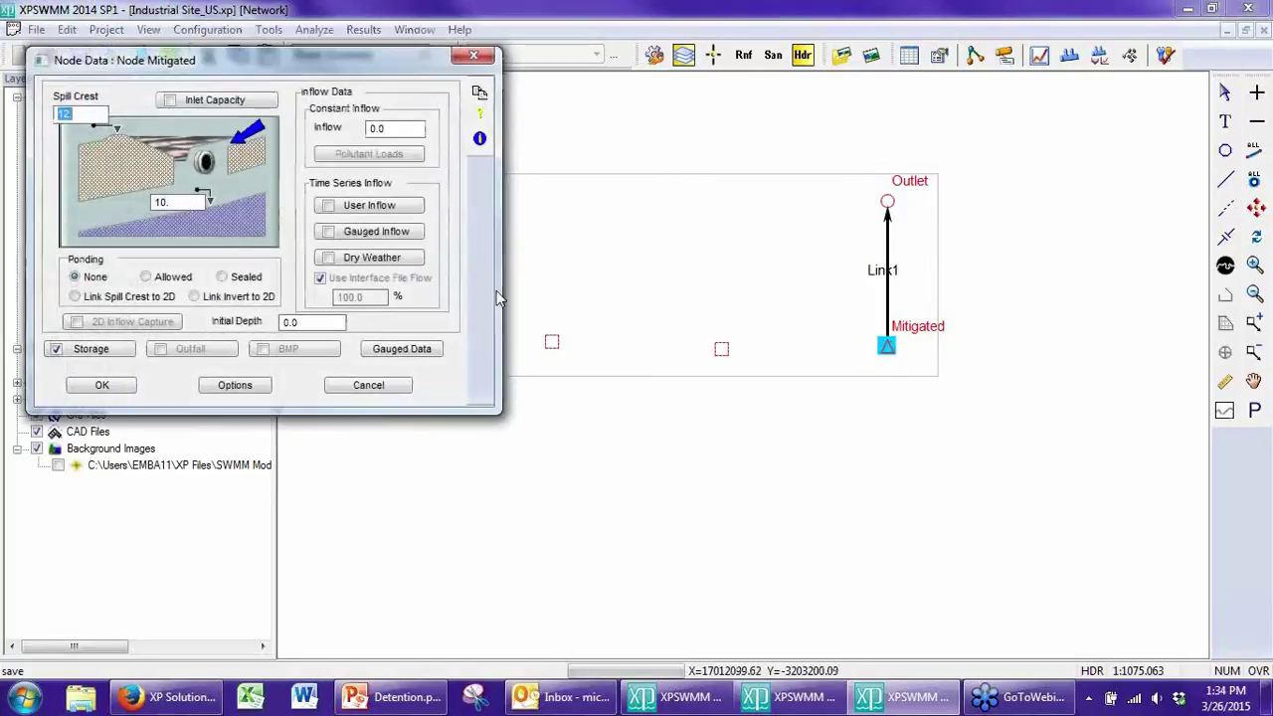
drag(184, 57, 498, 125)
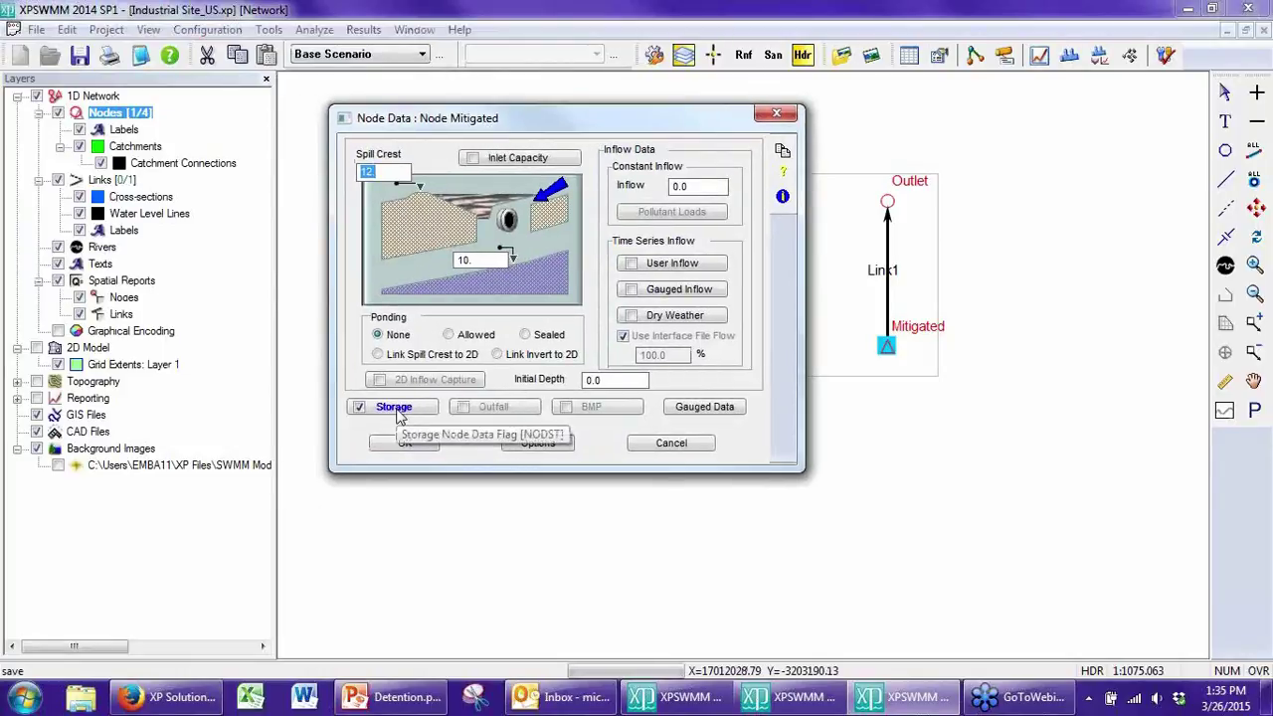
click(671, 443)
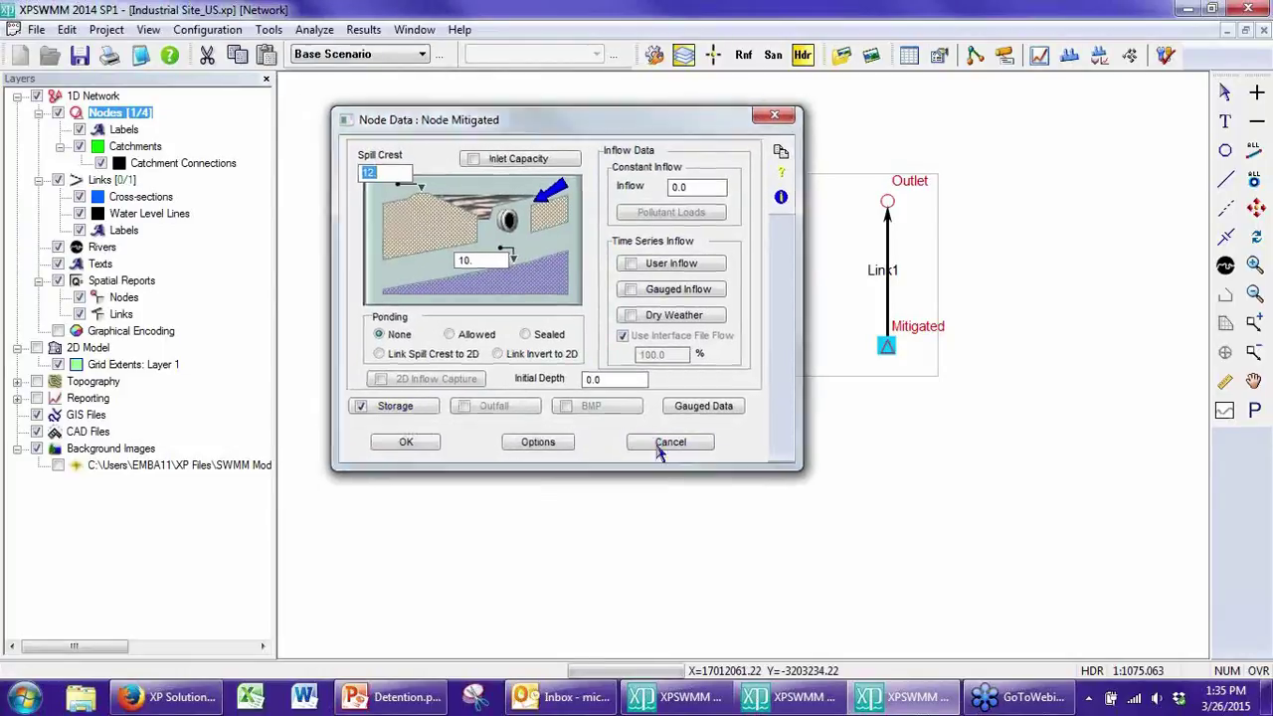
Step: Review Link1's circular conduit diameter, length, inverts and Manning's n, then close the conduit data with the values unchanged
double_click(886, 289)
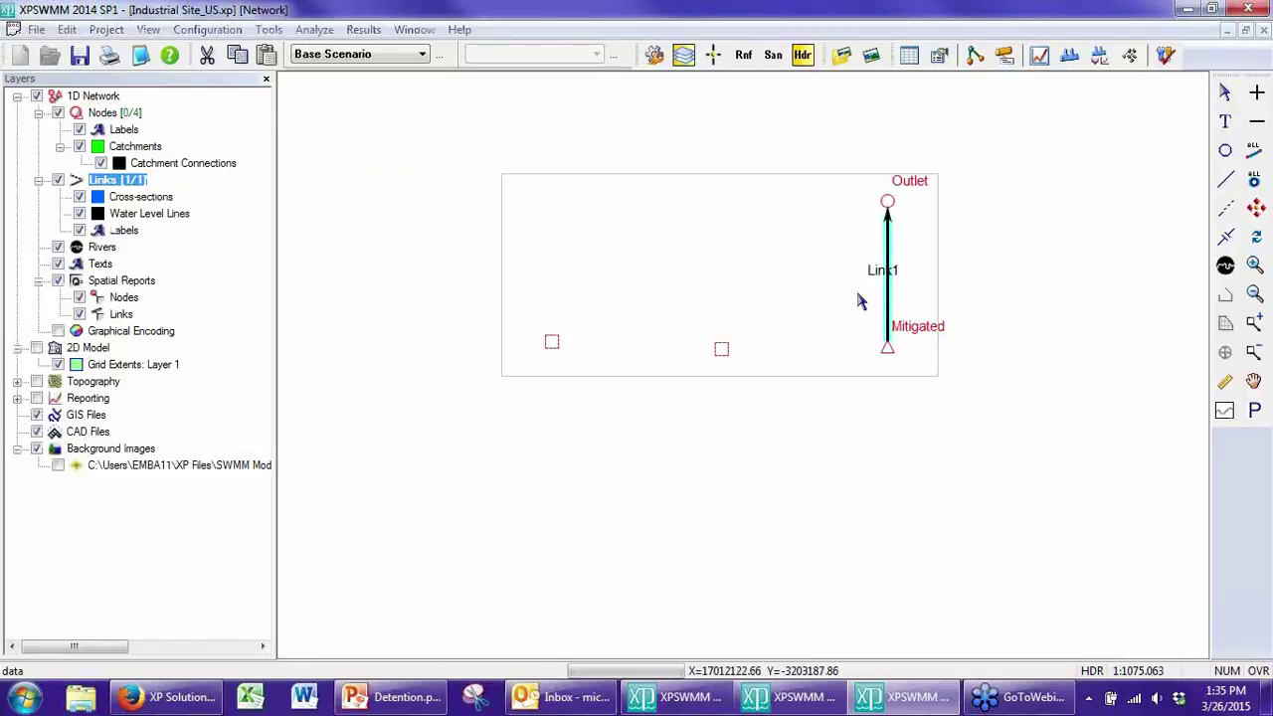
click(62, 100)
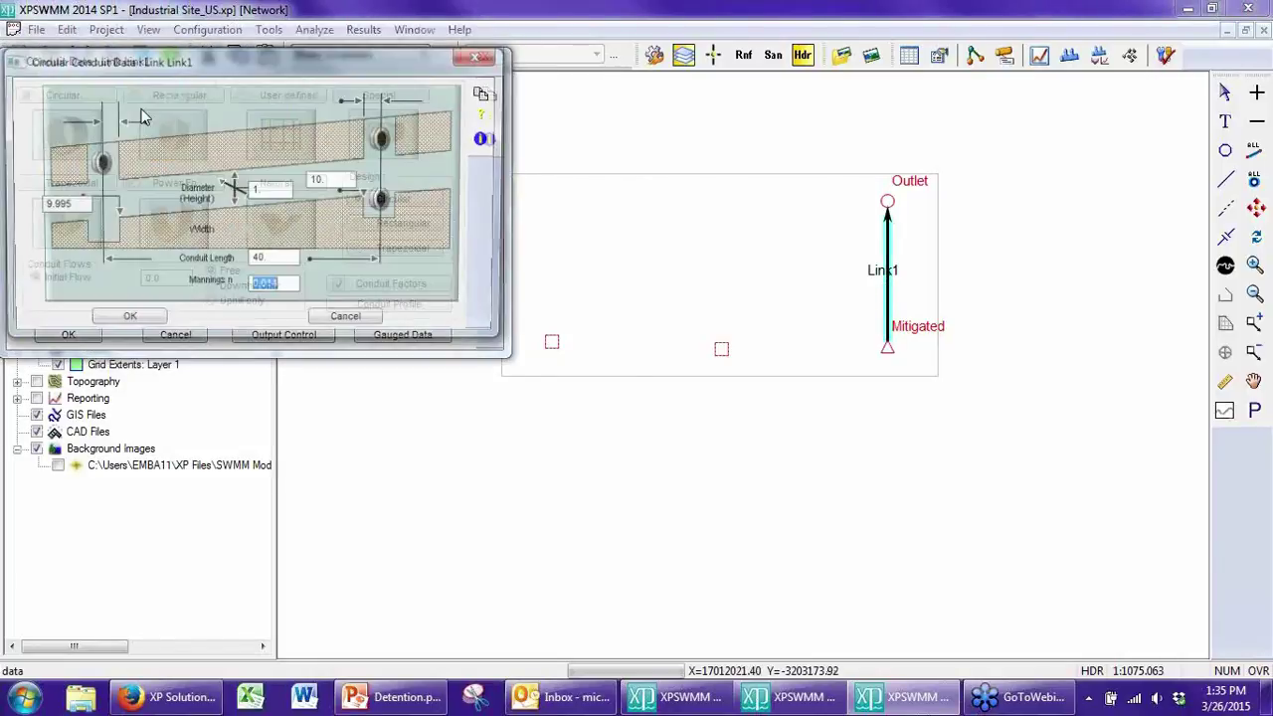
click(273, 191)
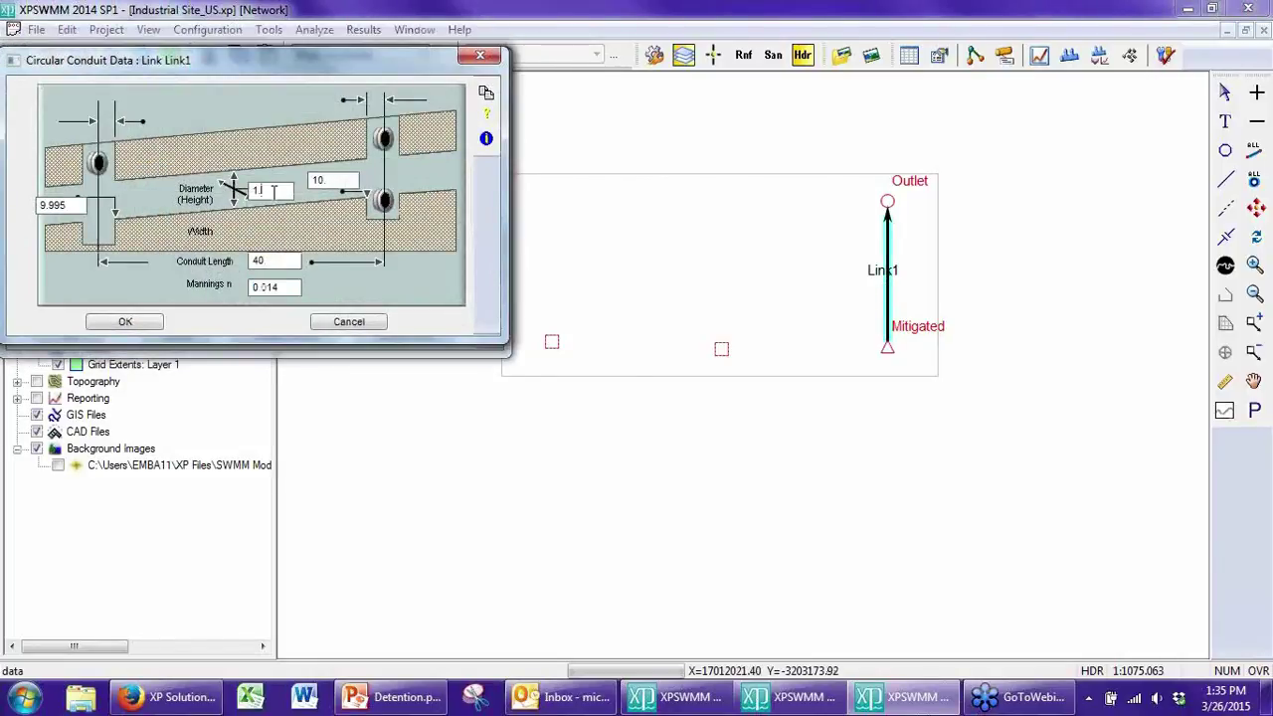
click(126, 321)
click(88, 339)
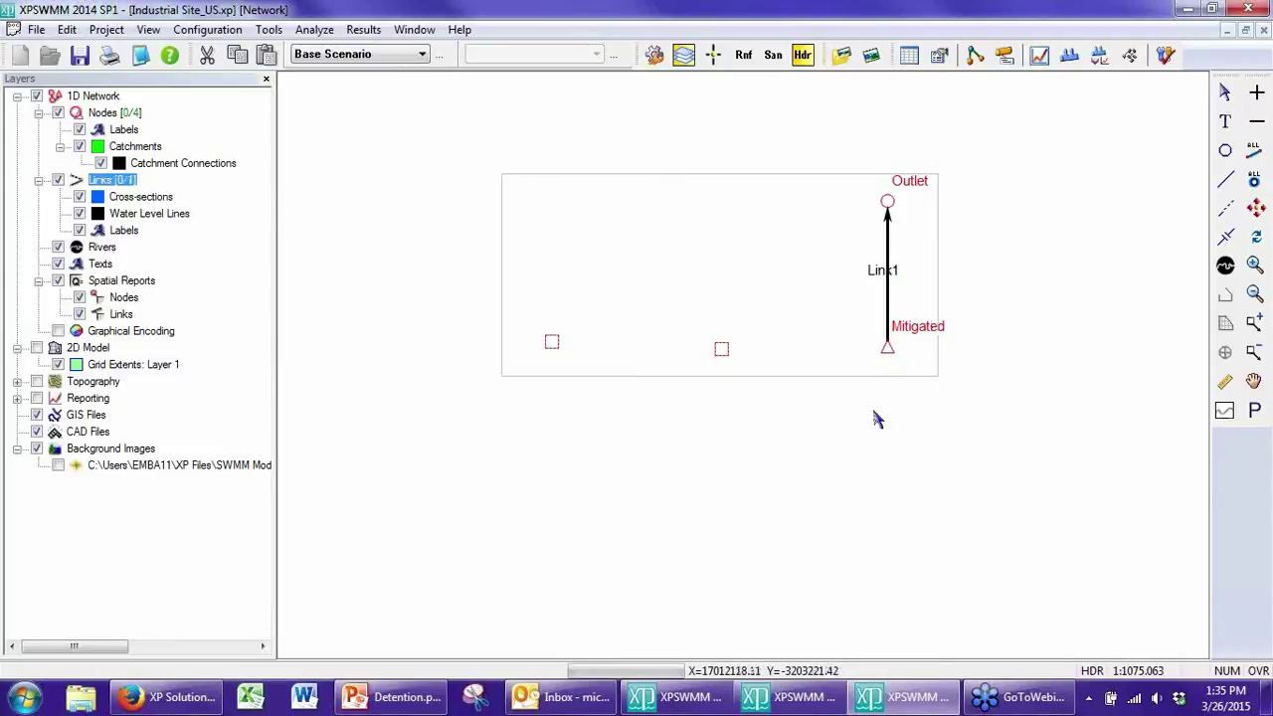
Step: Reopen the Mitigated node's hydraulic data and go to its Storage settings
double_click(887, 350)
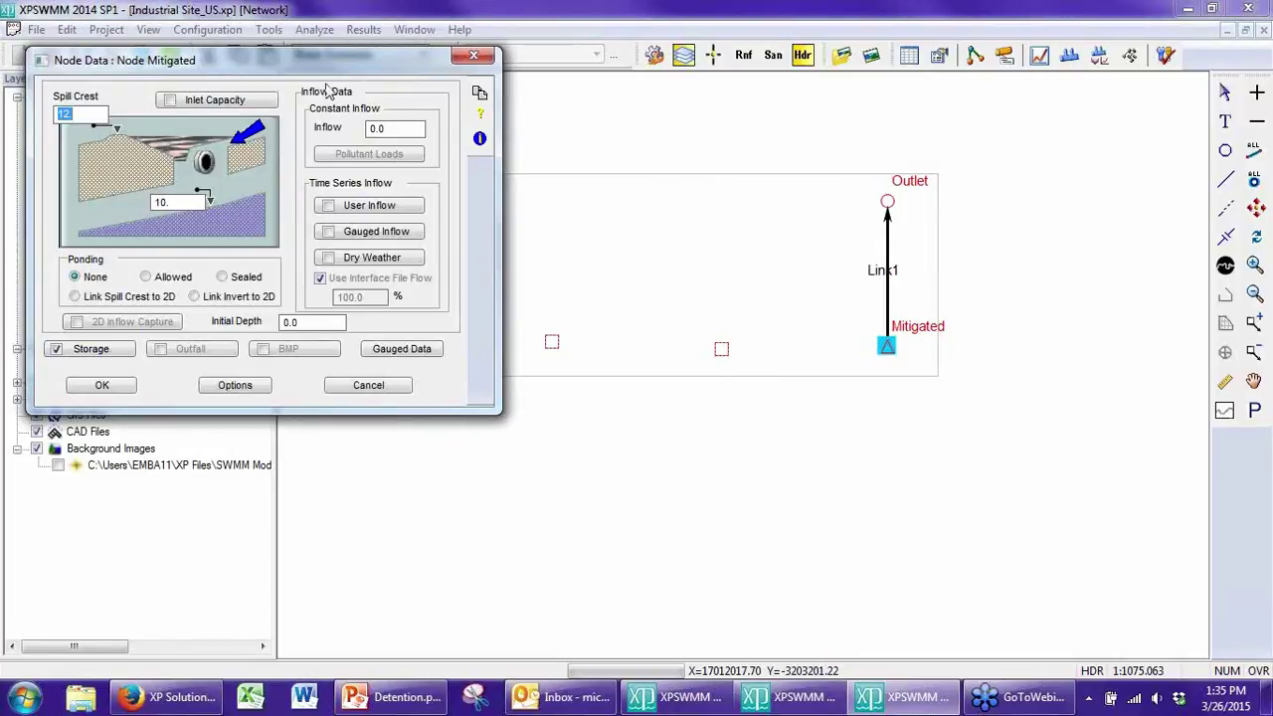
click(276, 374)
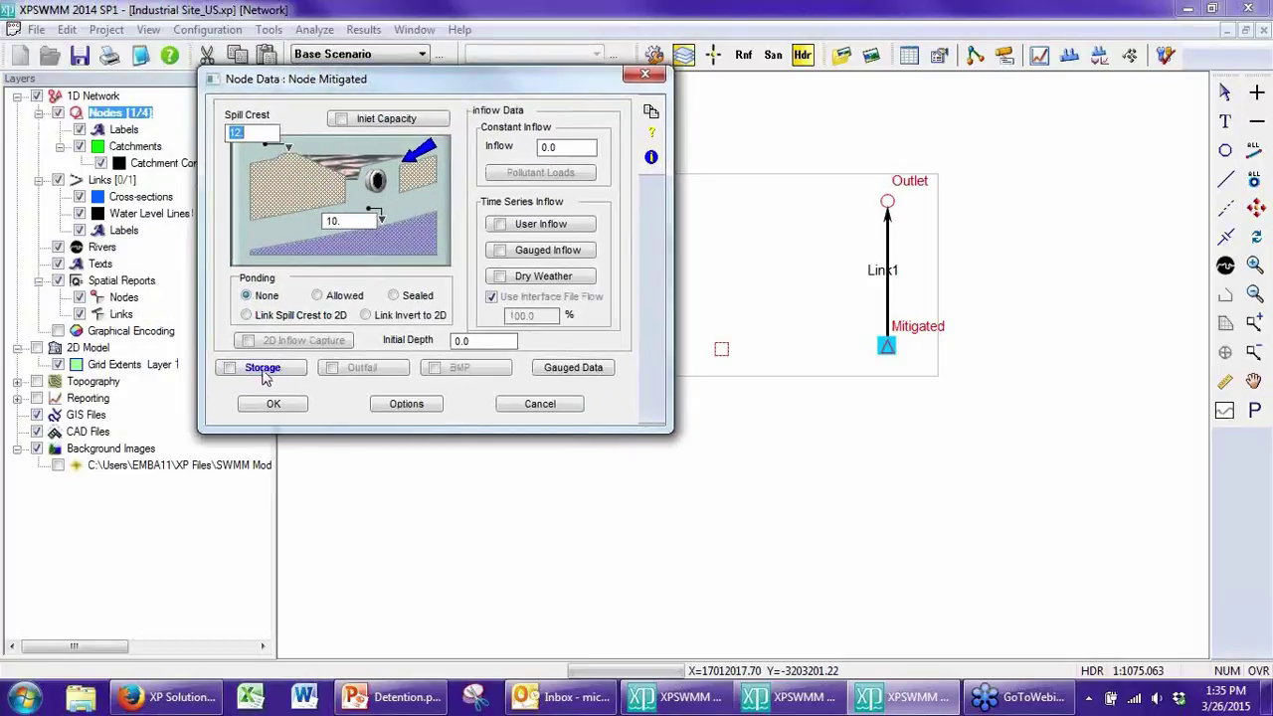